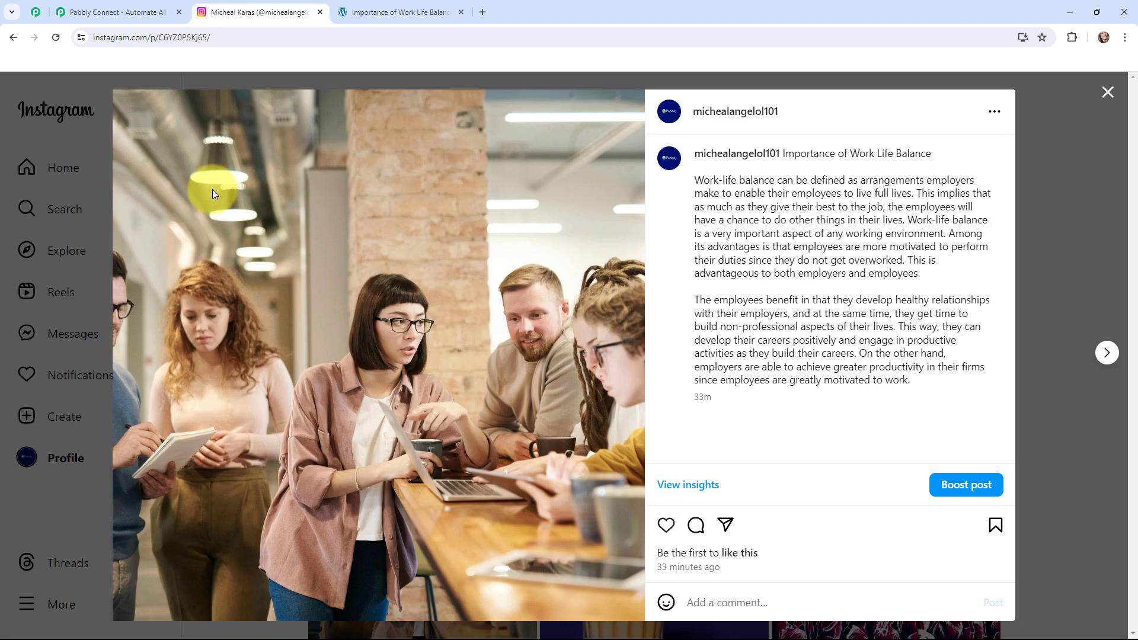
# Sign in to Pabbly from its website and open the Pabbly Connect dashboard
pyautogui.click(382, 15)
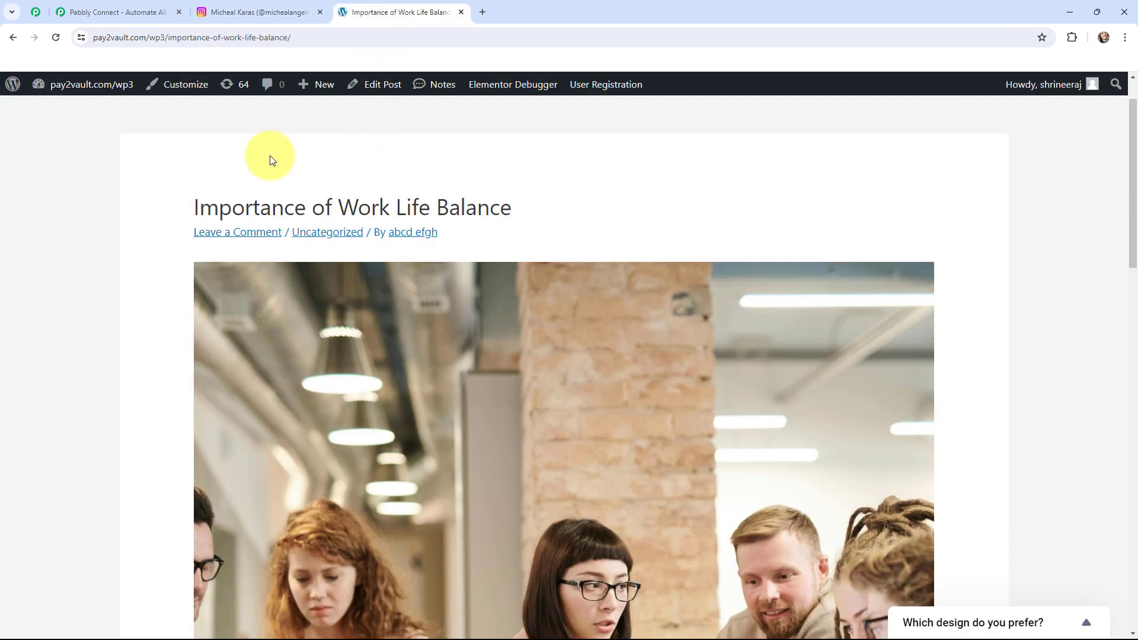
pyautogui.click(111, 11)
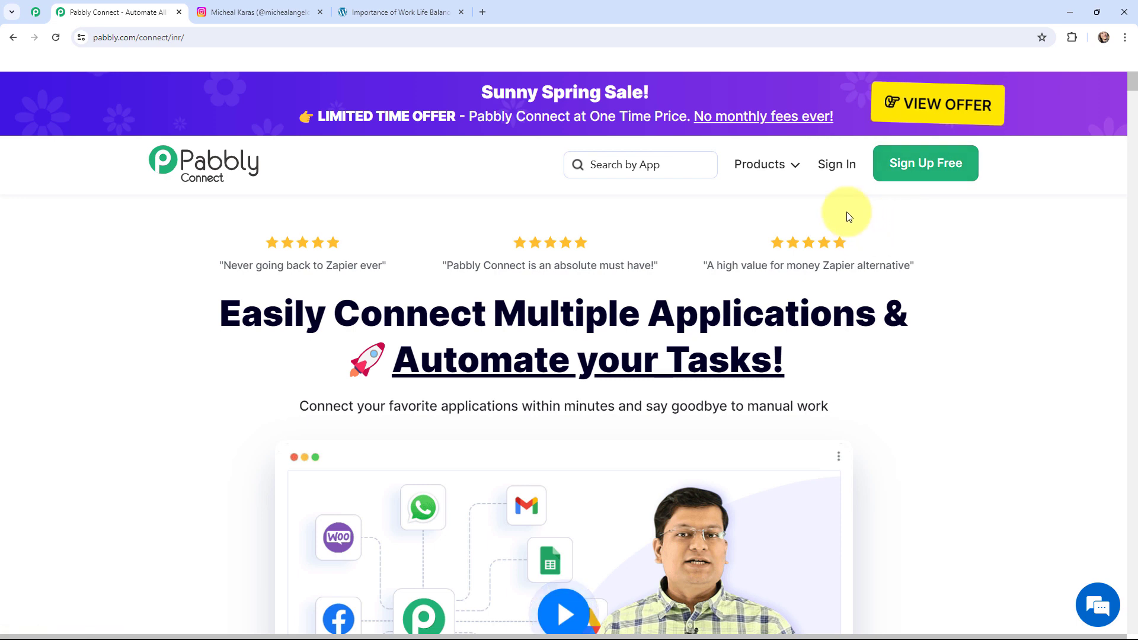
pyautogui.click(837, 165)
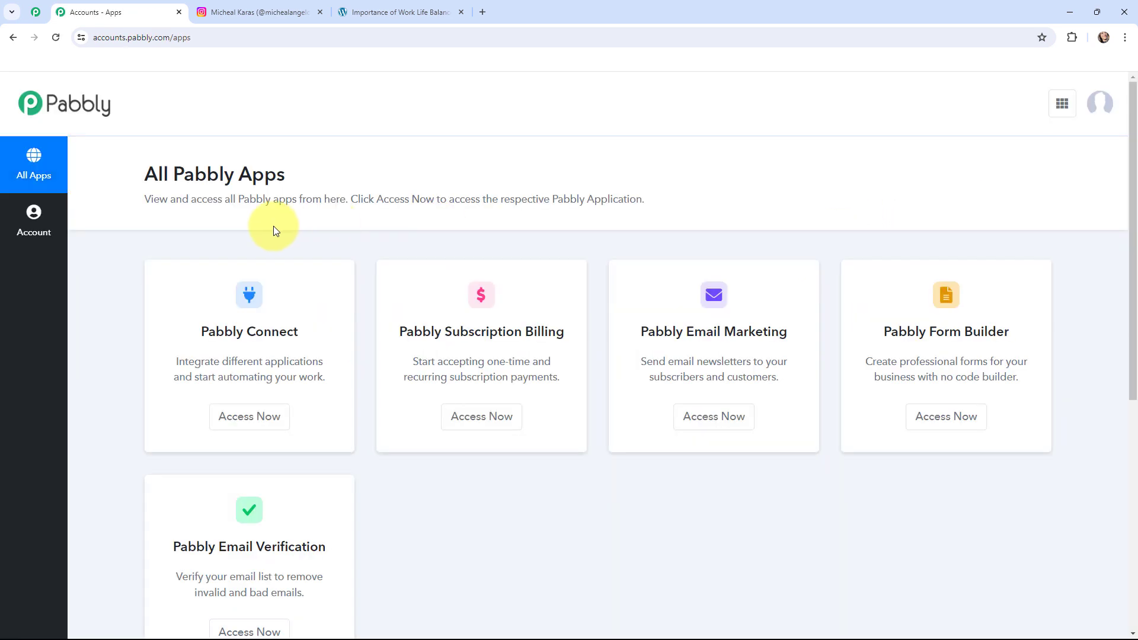
pyautogui.click(243, 427)
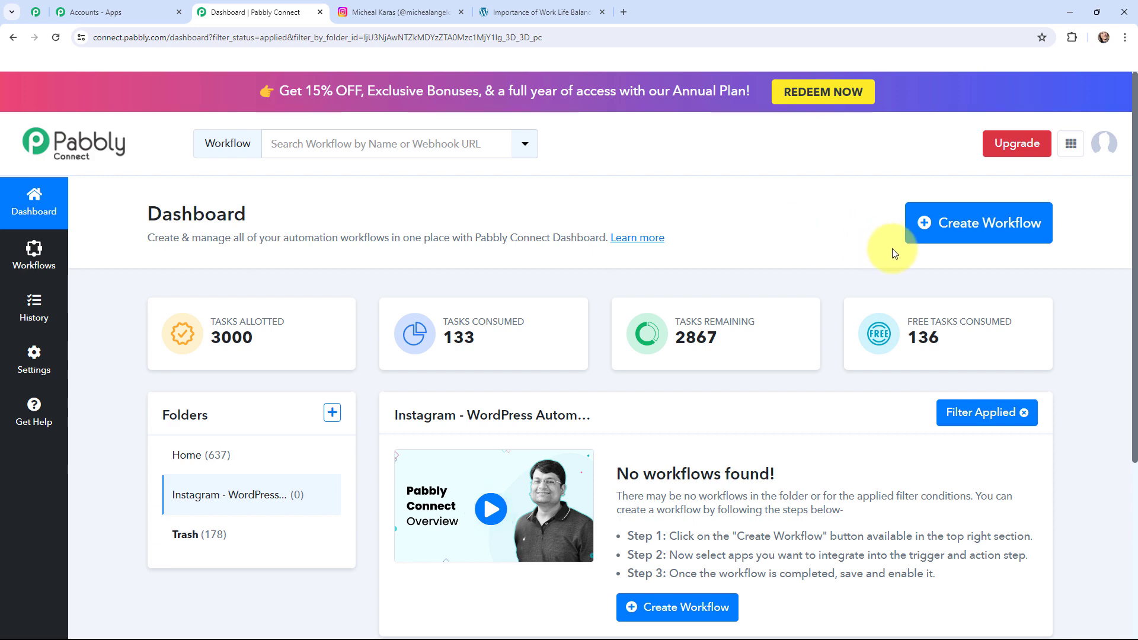
# Create a workflow named "Share Instagram Posts to WordPress (with Images)" in the Instagram - WordPress Automation folder
pyautogui.click(967, 221)
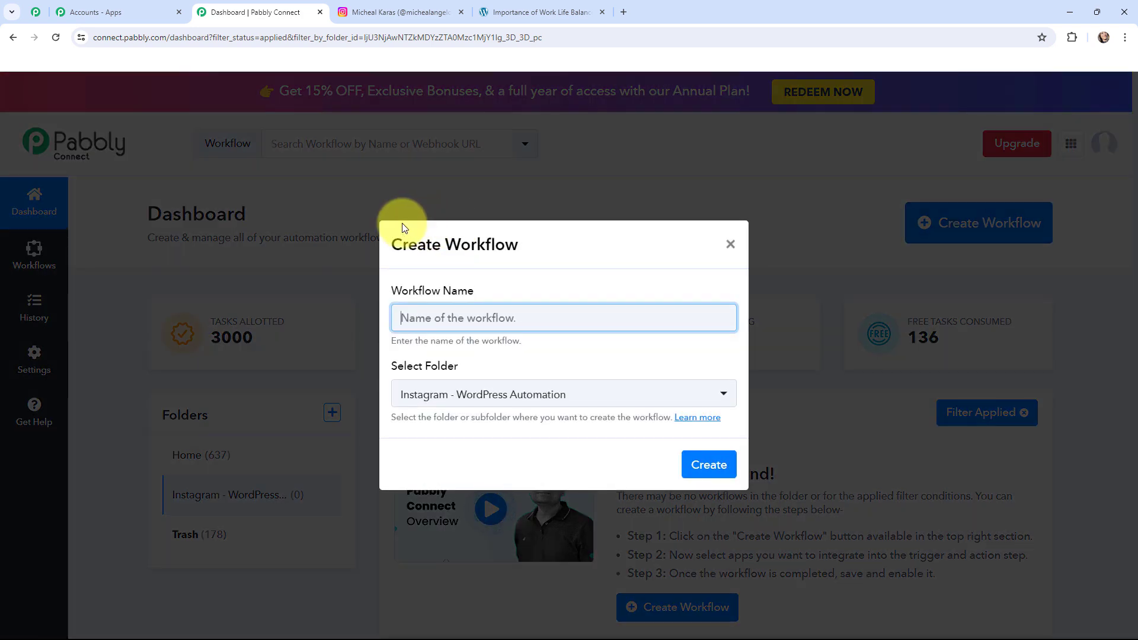
pyautogui.write('Share Instagram Posts to WordPress (with Images)')
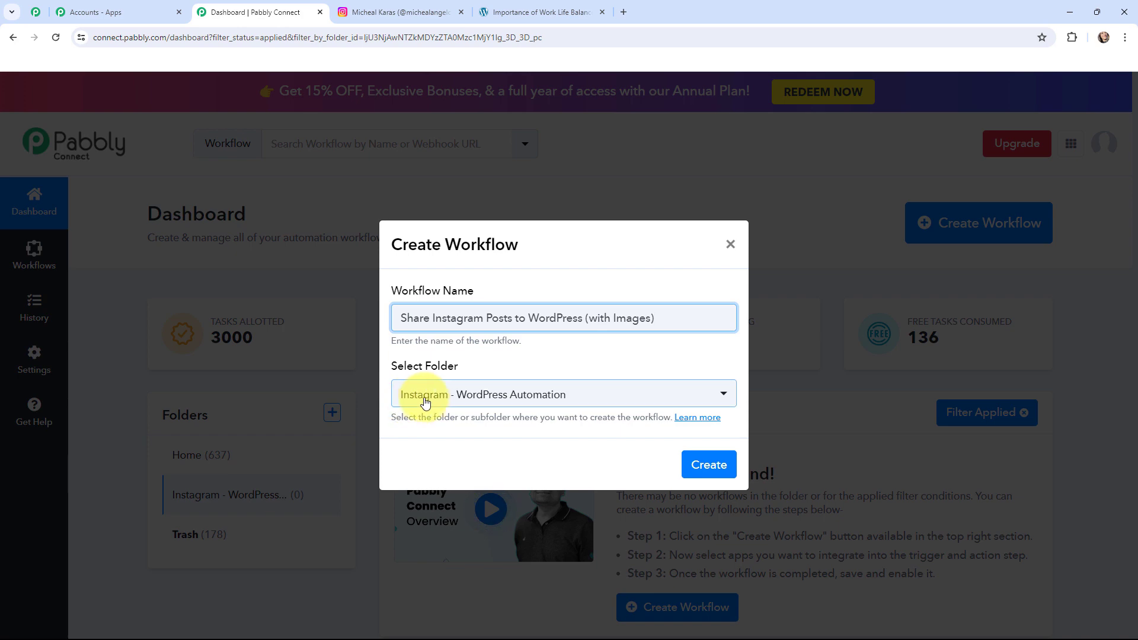
pyautogui.click(709, 465)
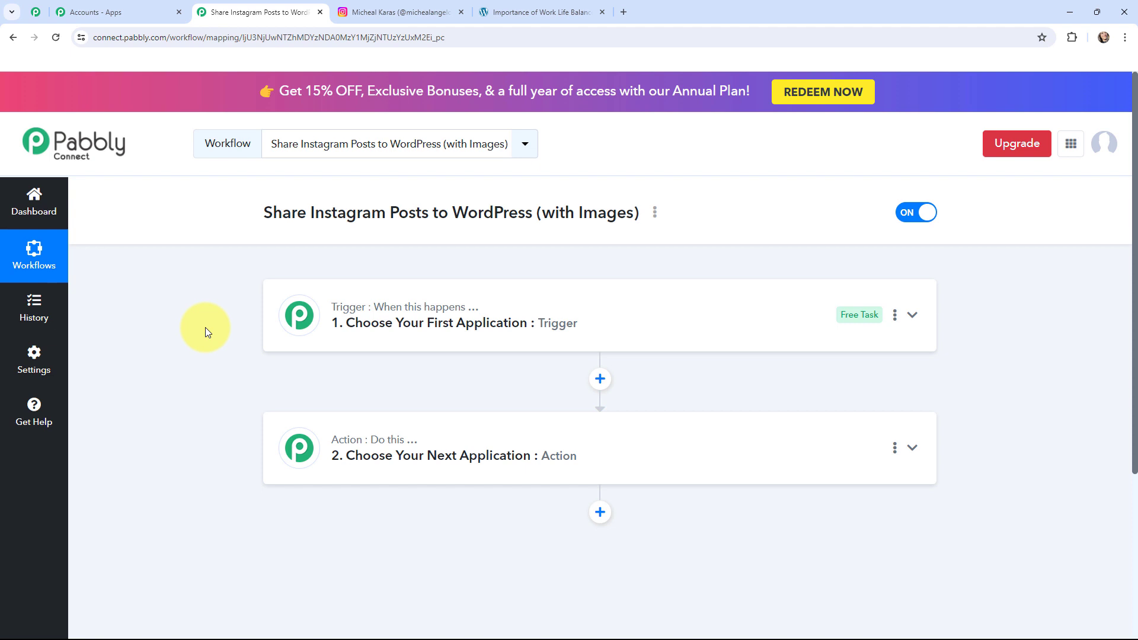
# Examine the trigger and action placeholders, the source Instagram post, and the image and text of the WordPress post
pyautogui.moveTo(383, 317)
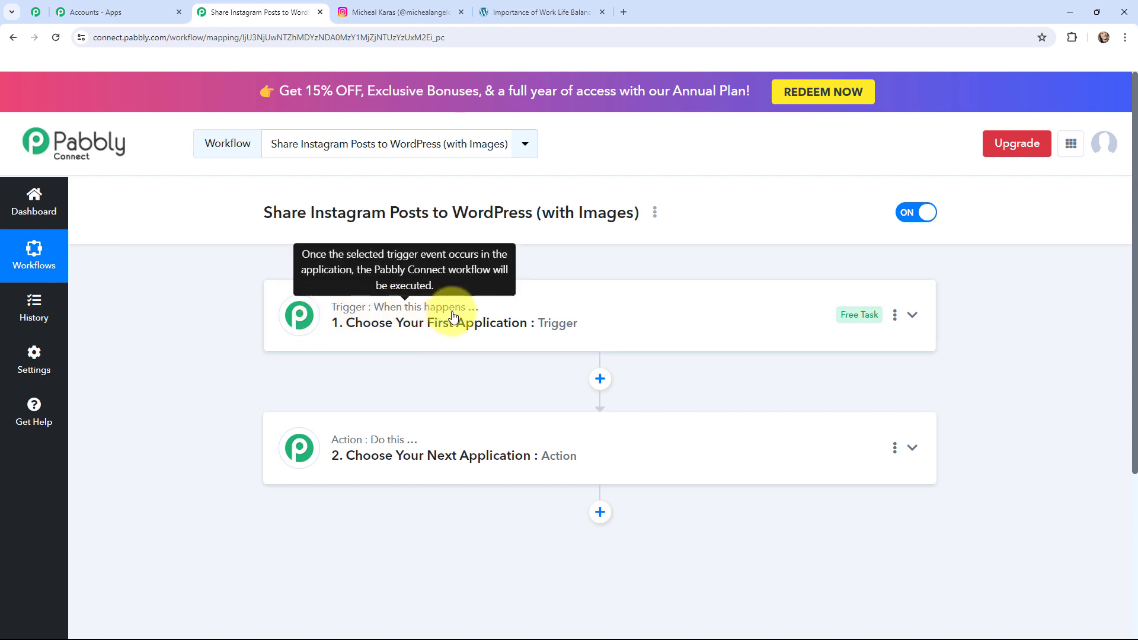
pyautogui.moveTo(343, 444)
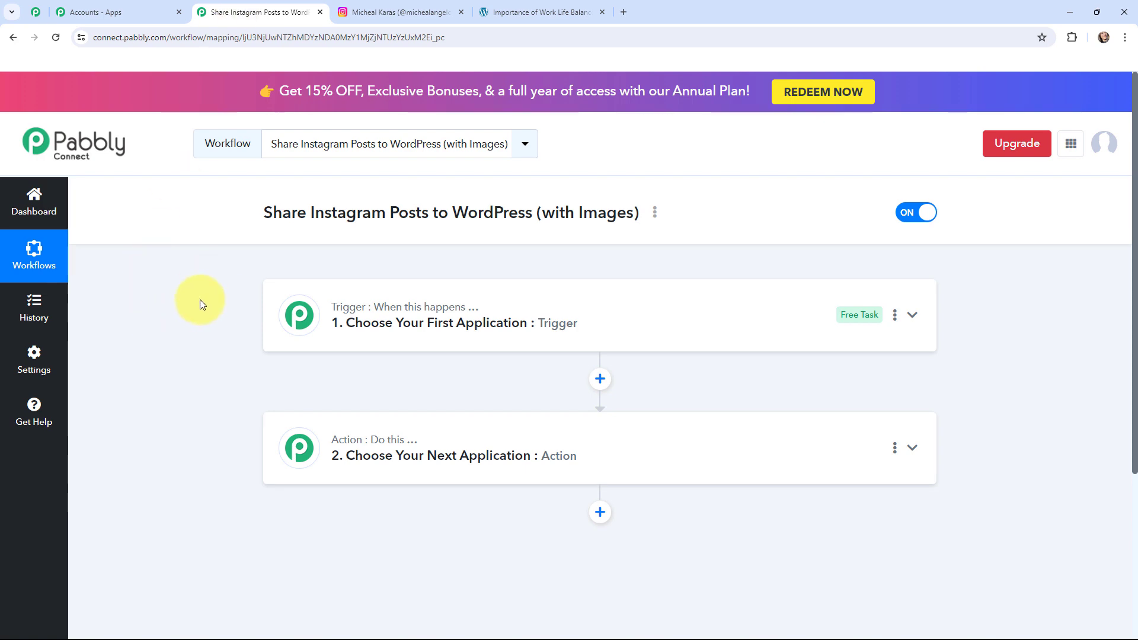
pyautogui.click(367, 12)
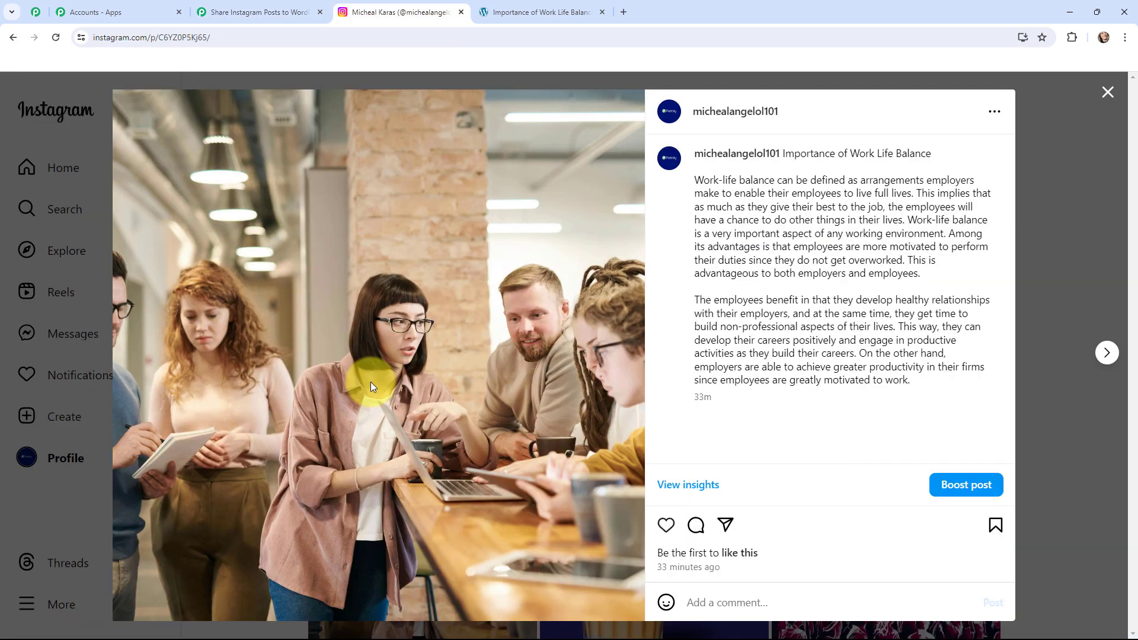
pyautogui.click(544, 11)
pyautogui.scroll(-10, 541, 237)
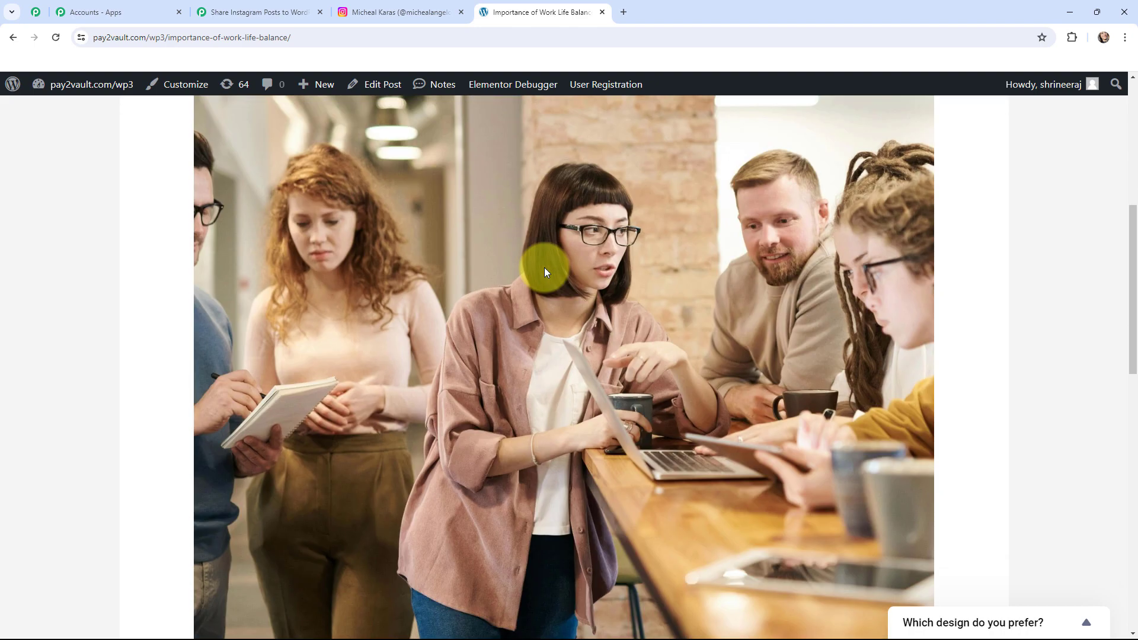
pyautogui.scroll(-3, 544, 268)
pyautogui.scroll(3, 588, 276)
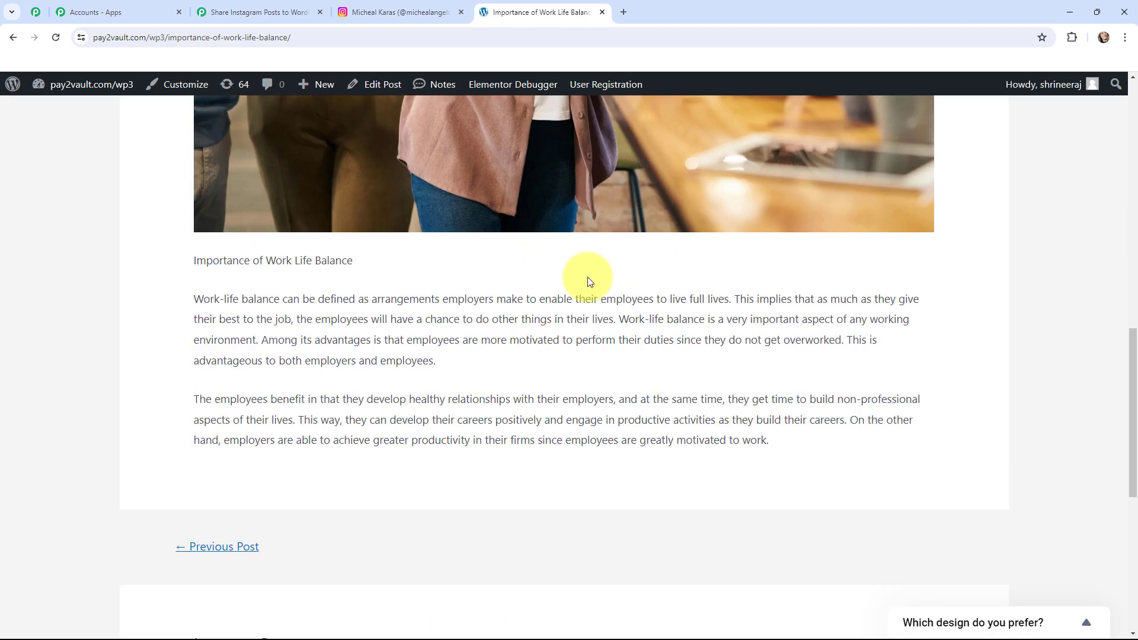
pyautogui.scroll(10, 588, 276)
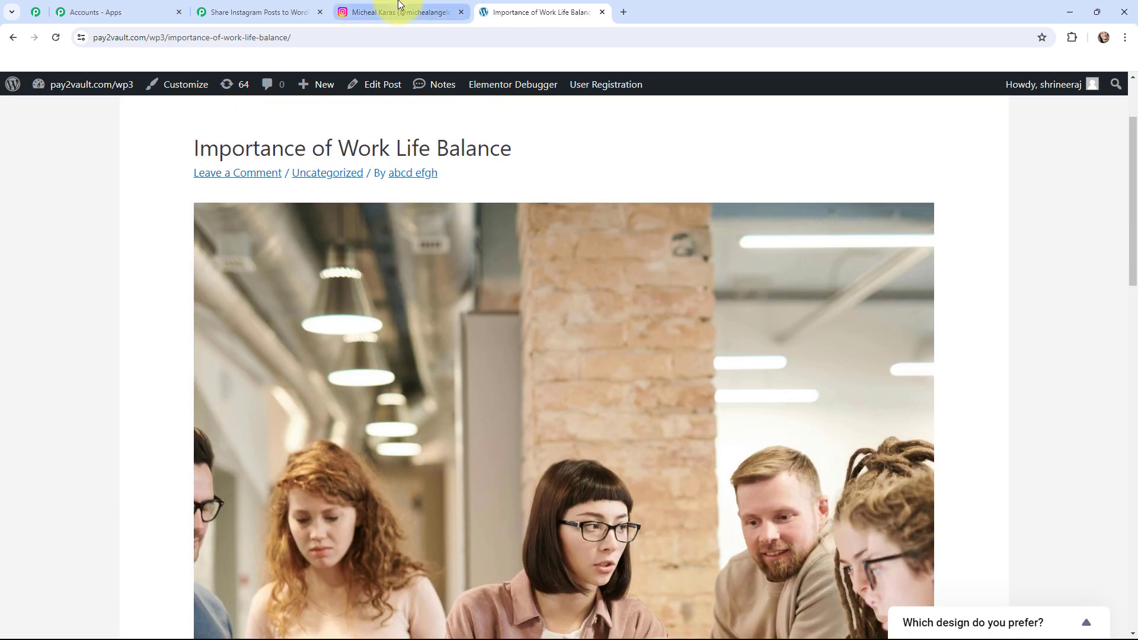
pyautogui.click(362, 12)
pyautogui.click(274, 12)
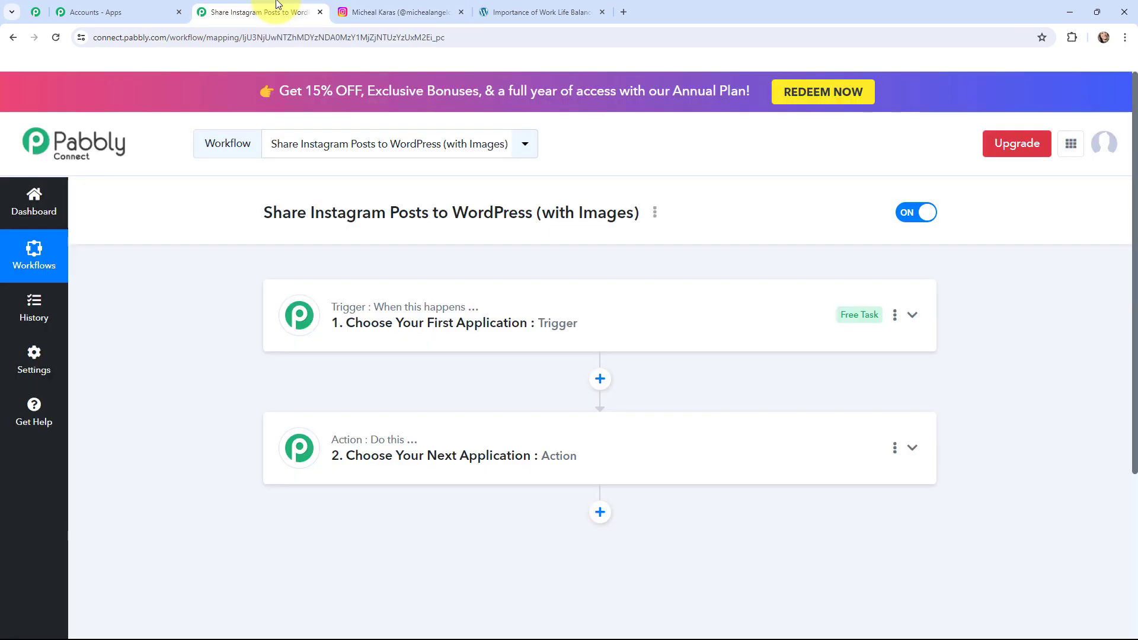
# Set the workflow's trigger to Instagram for Business with the event New Media Posted in My Account
pyautogui.click(288, 318)
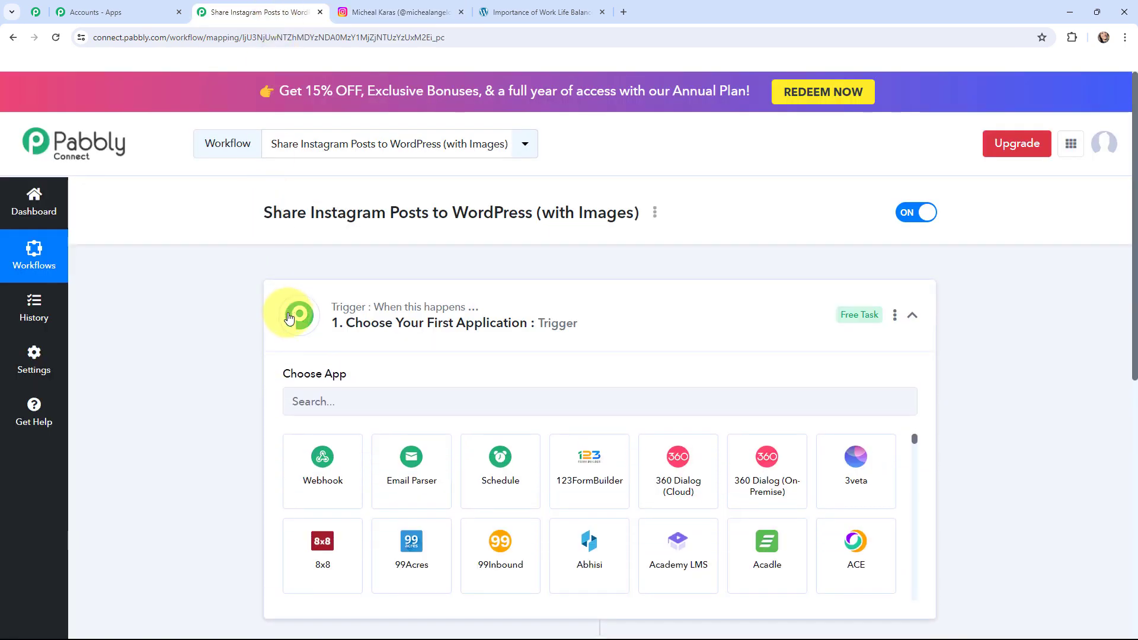
pyautogui.click(316, 407)
pyautogui.write('ins')
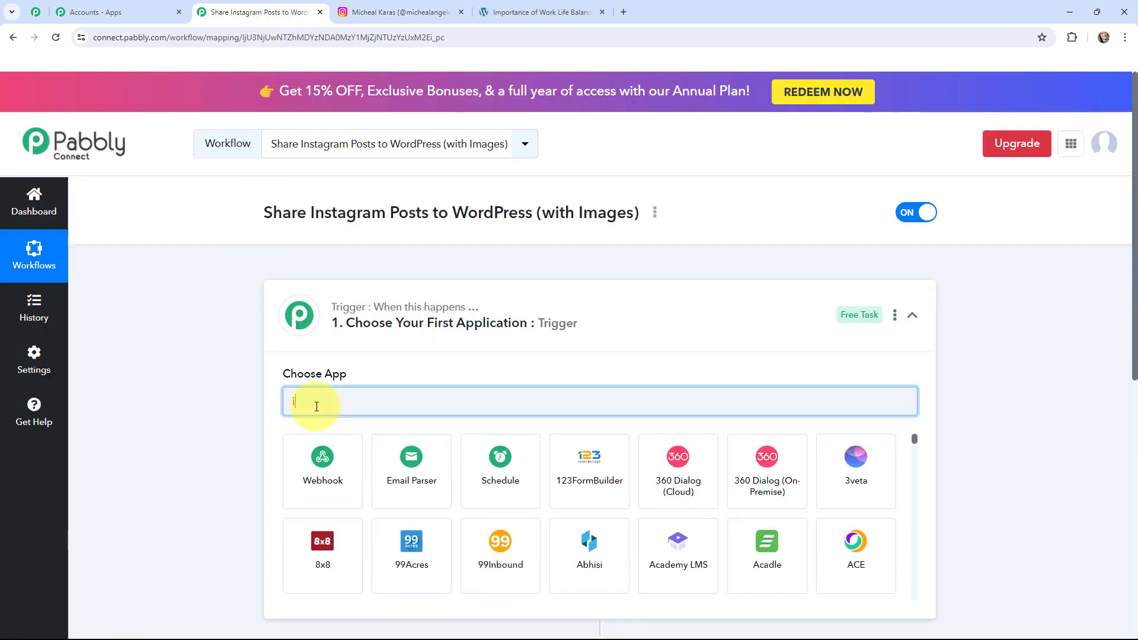
pyautogui.write('tag')
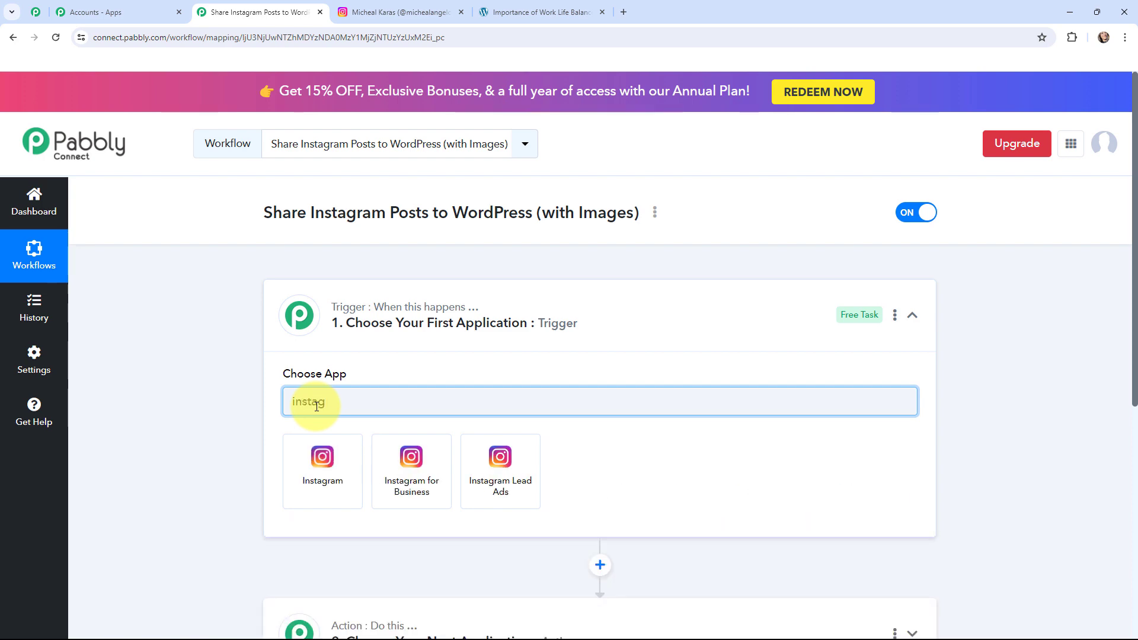
pyautogui.click(406, 483)
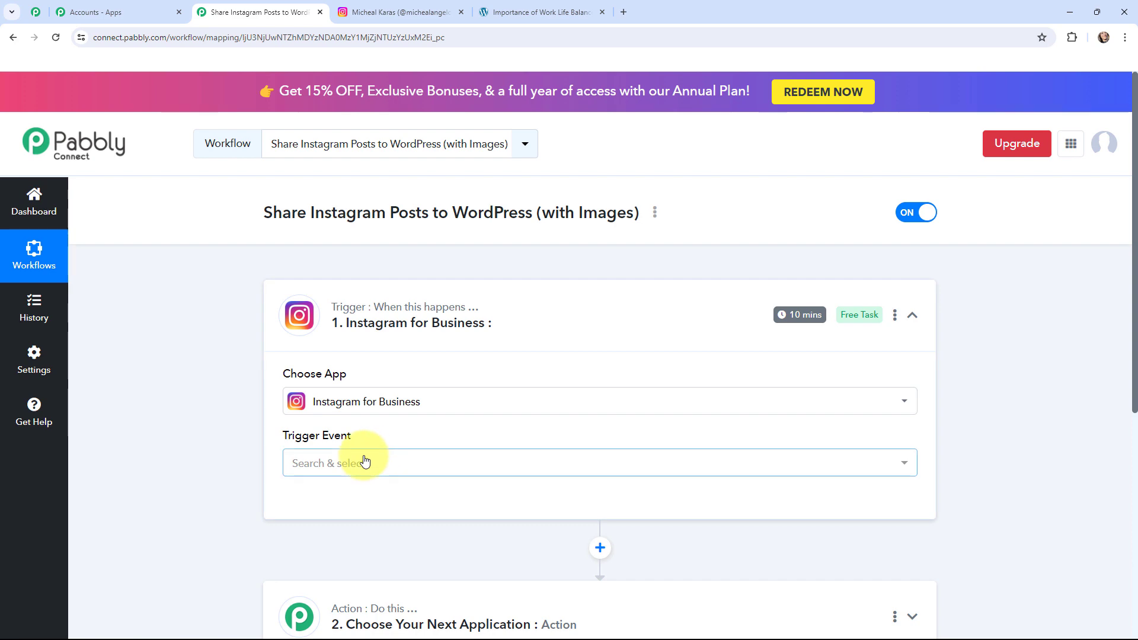
pyautogui.click(363, 463)
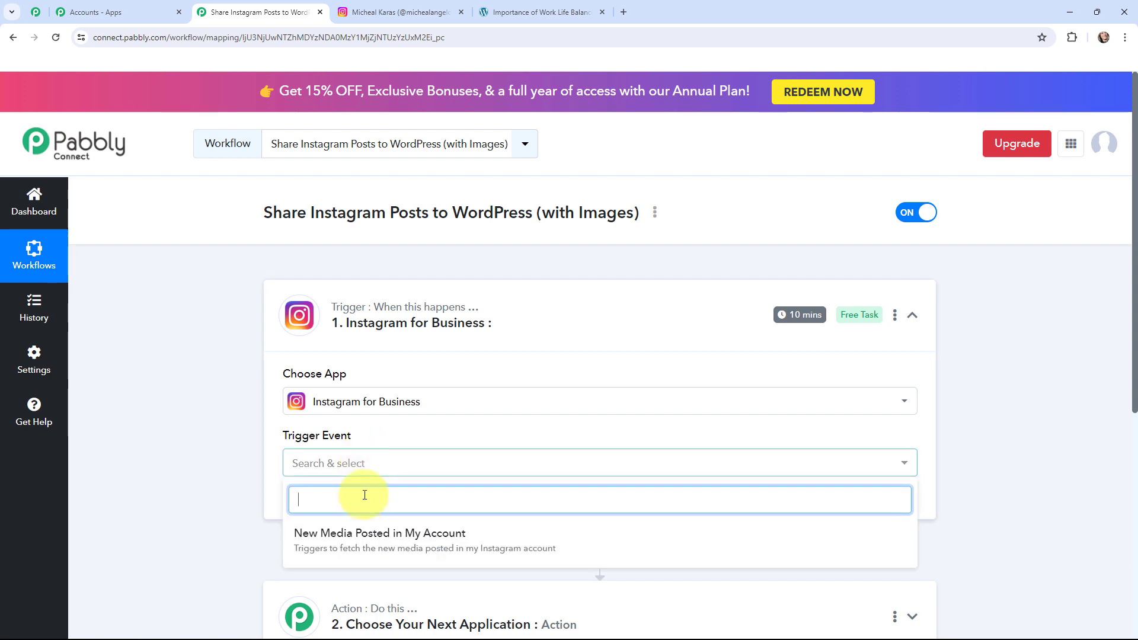
pyautogui.click(359, 533)
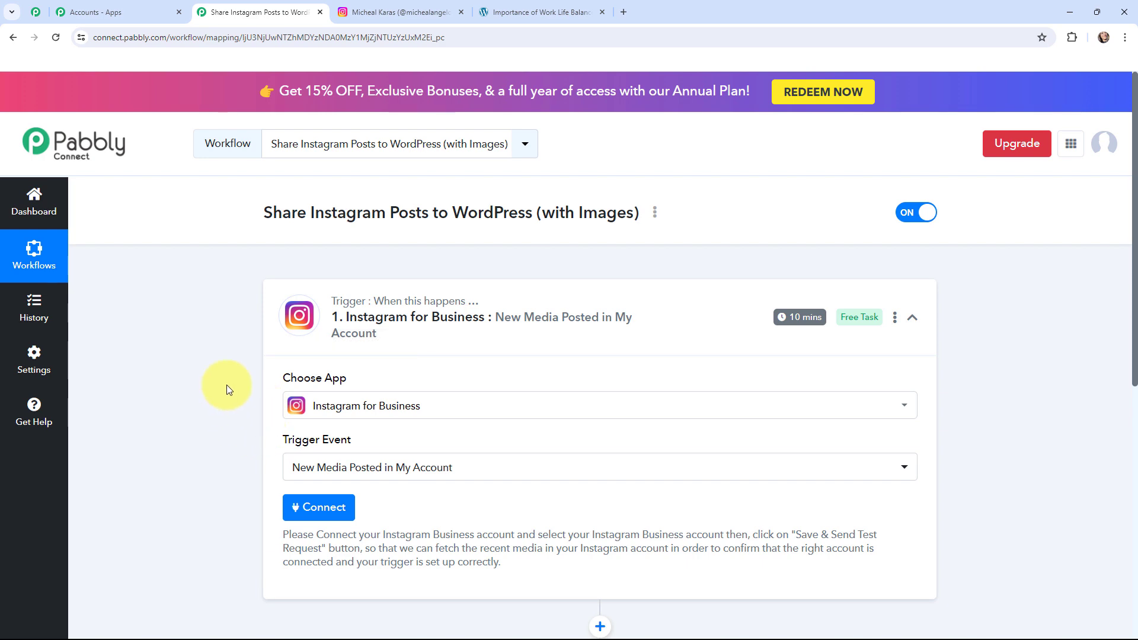
# Set the workflow's action to WordPress with the event Create a Post
pyautogui.click(295, 314)
pyautogui.click(274, 455)
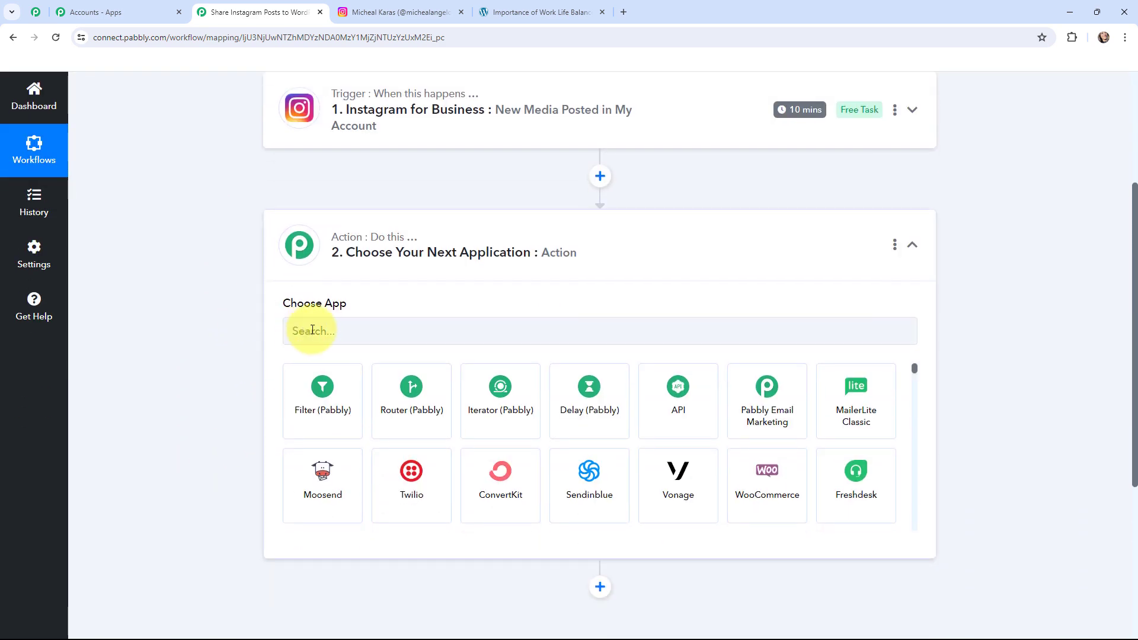
pyautogui.click(315, 330)
pyautogui.write('wor')
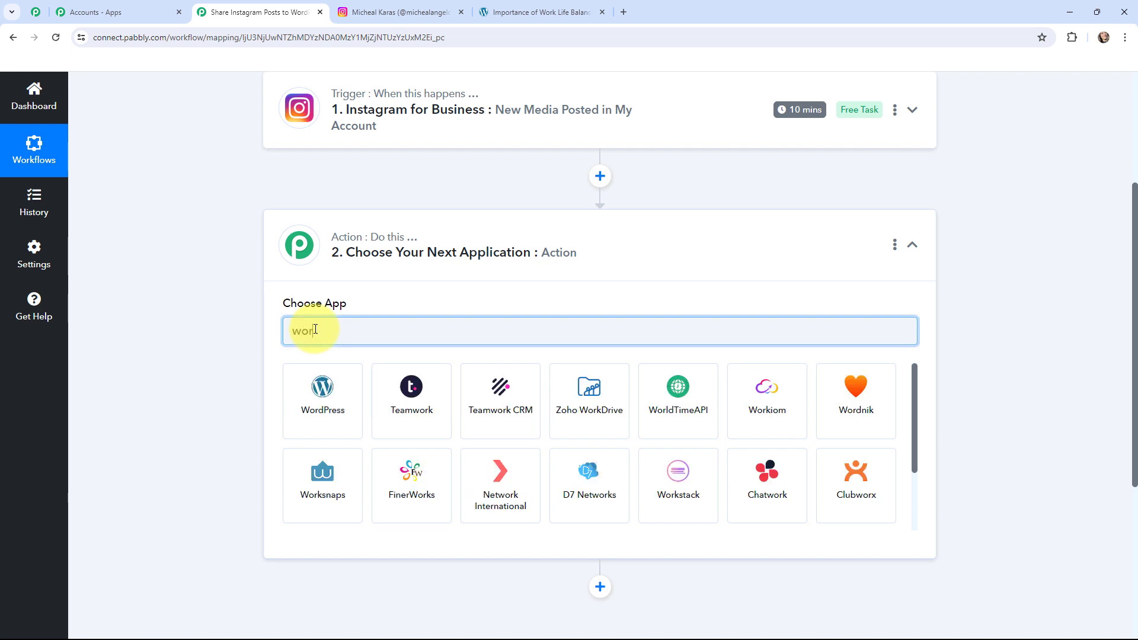
pyautogui.write('dpress')
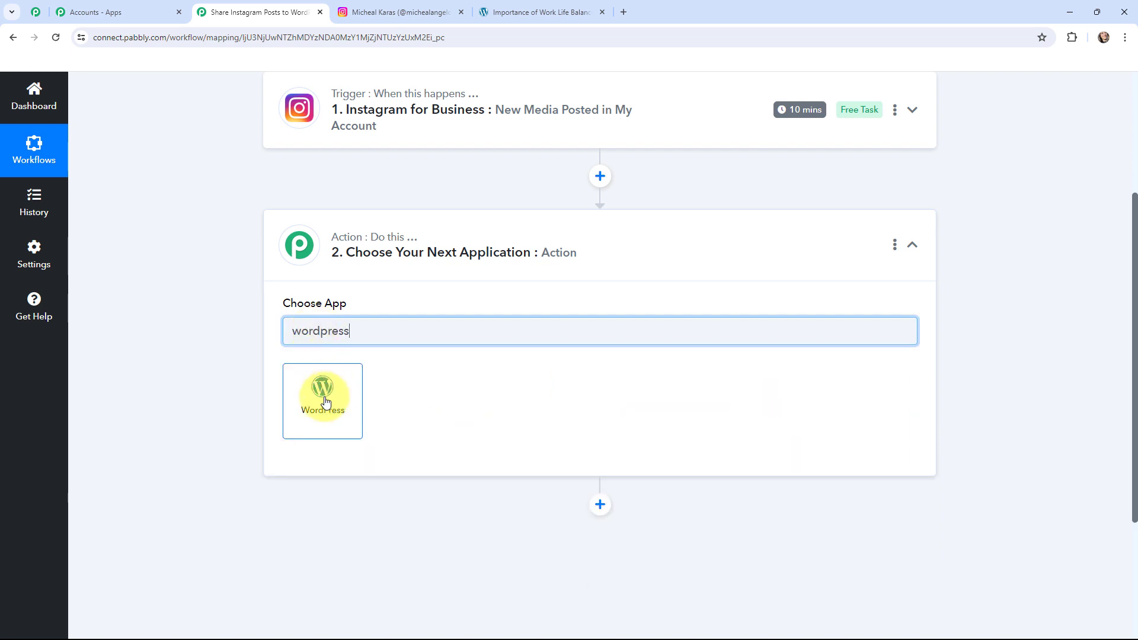
pyautogui.click(323, 400)
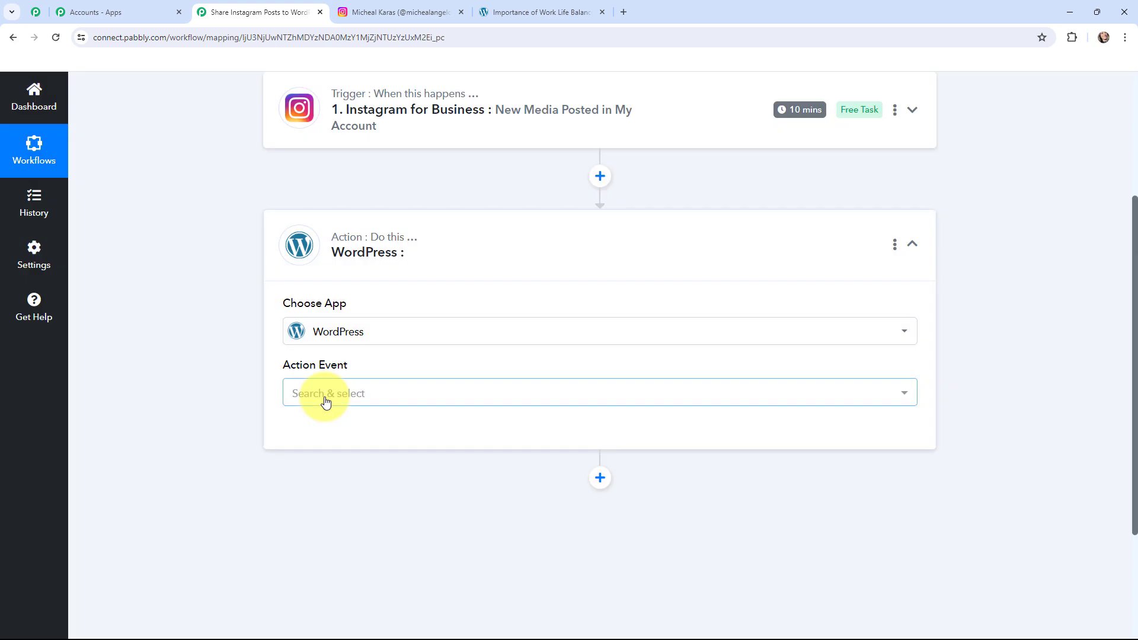
pyautogui.click(330, 393)
pyautogui.click(327, 172)
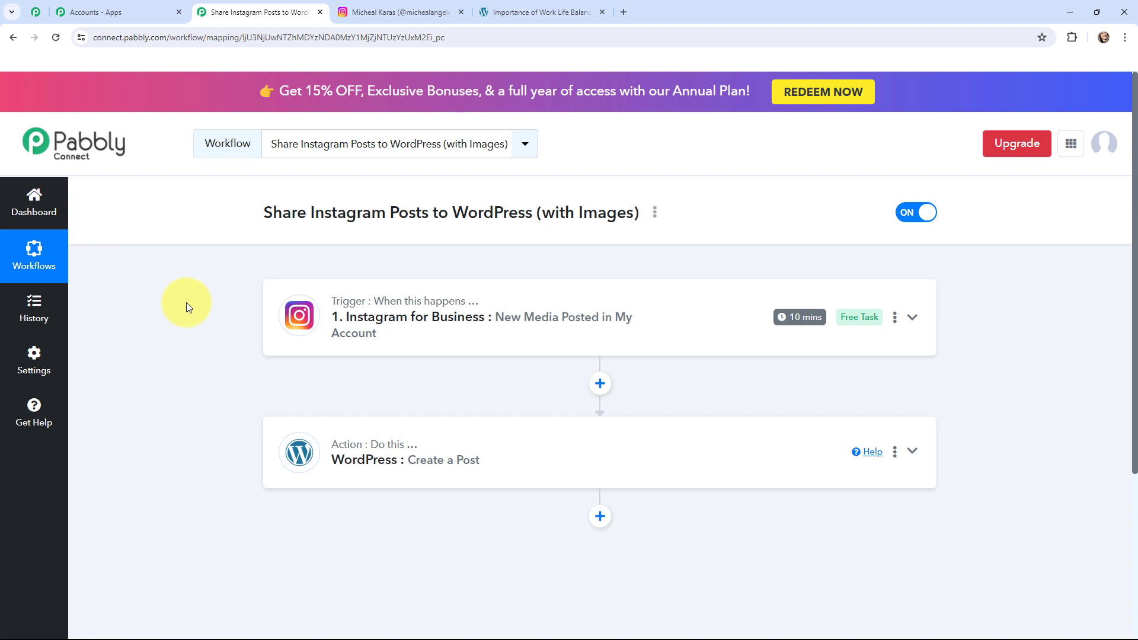
# Compare the Instagram post on work-life balance with its WordPress counterpart, and return to the Pabbly Connect workflow
pyautogui.click(374, 7)
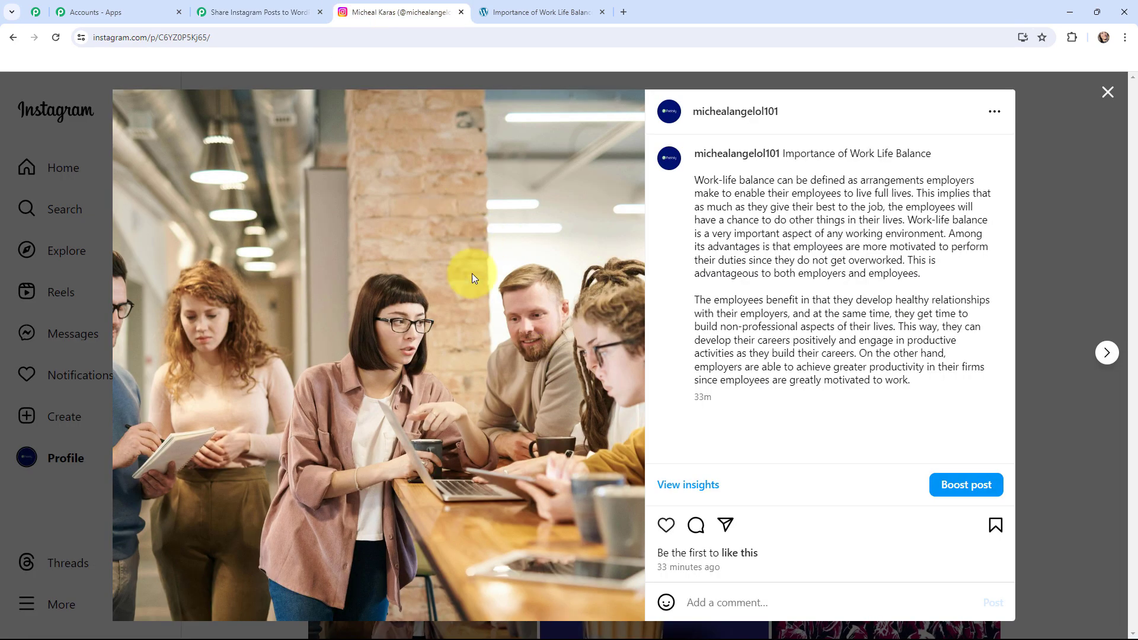
pyautogui.click(557, 19)
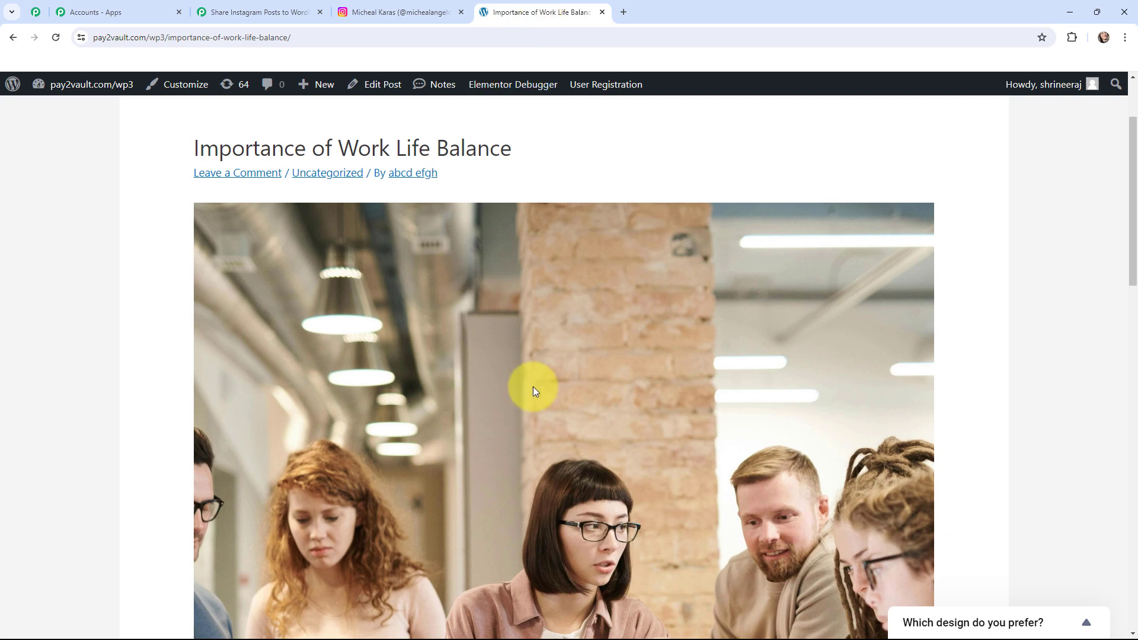
pyautogui.scroll(-6, 527, 367)
pyautogui.scroll(-4, 521, 356)
pyautogui.scroll(8, 521, 352)
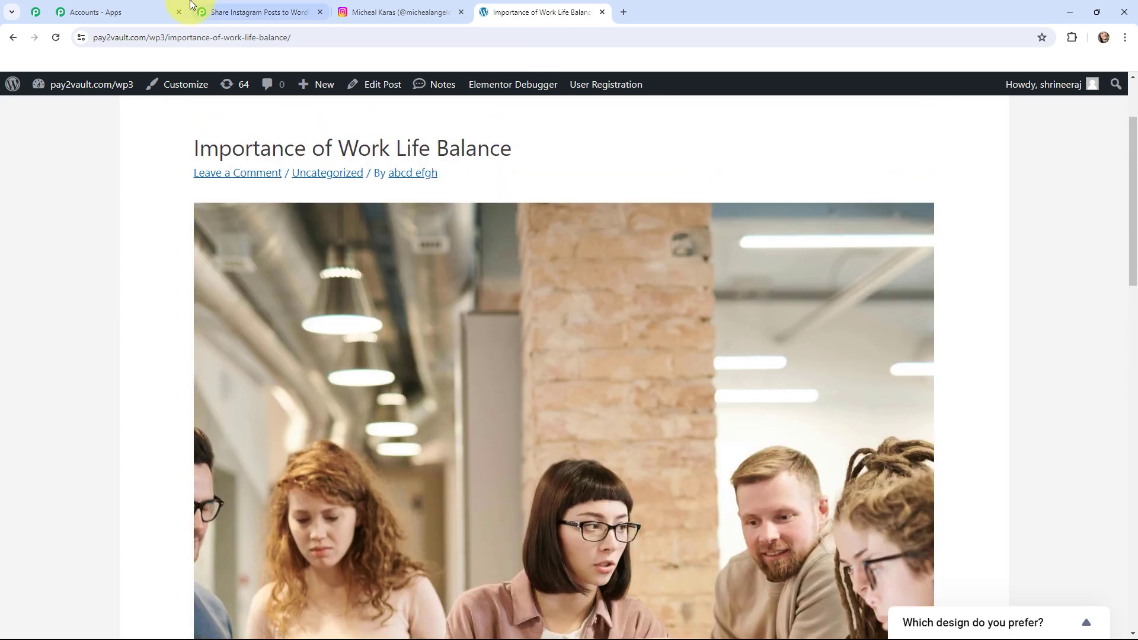
pyautogui.click(243, 12)
# Connect the trigger to the Instagram business account through a new connection named Instagram for Business #14
pyautogui.click(290, 315)
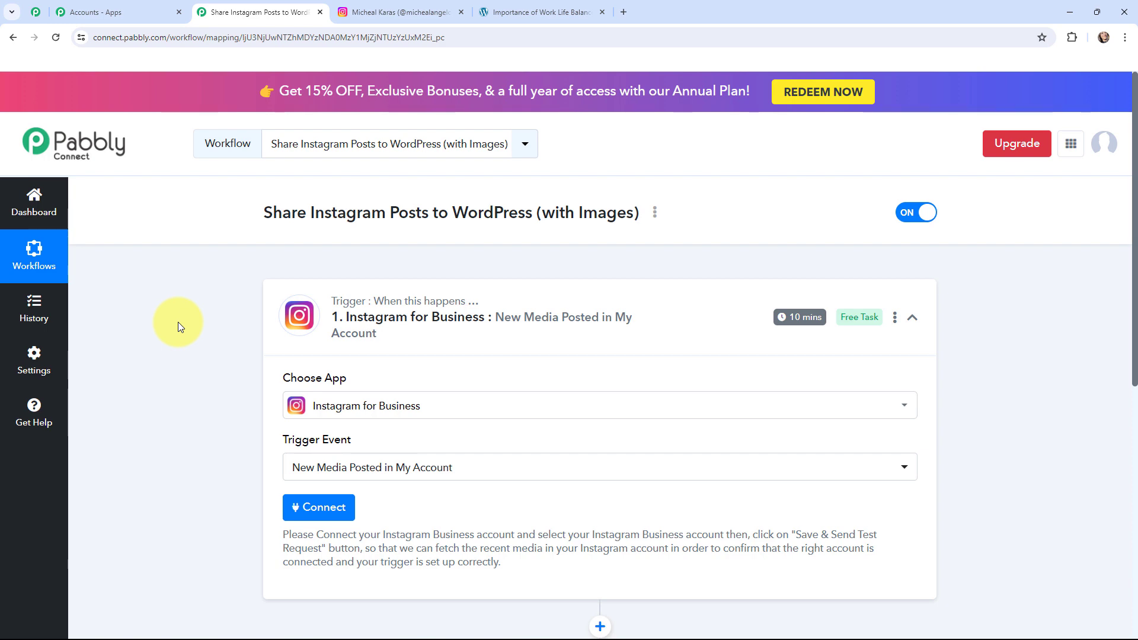
pyautogui.click(308, 507)
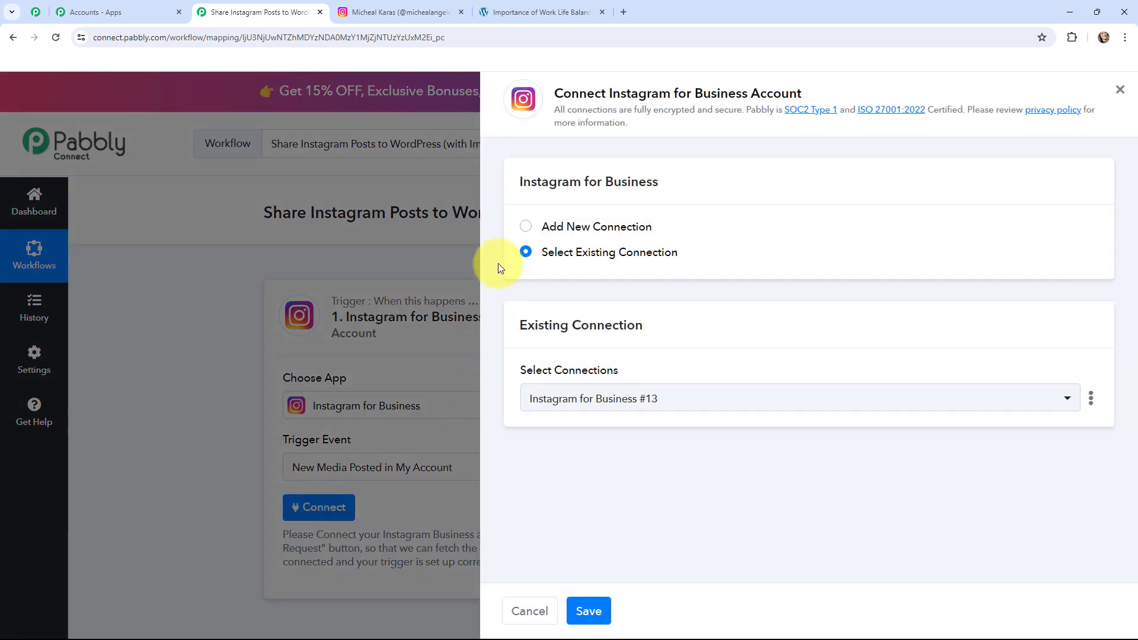
pyautogui.click(525, 228)
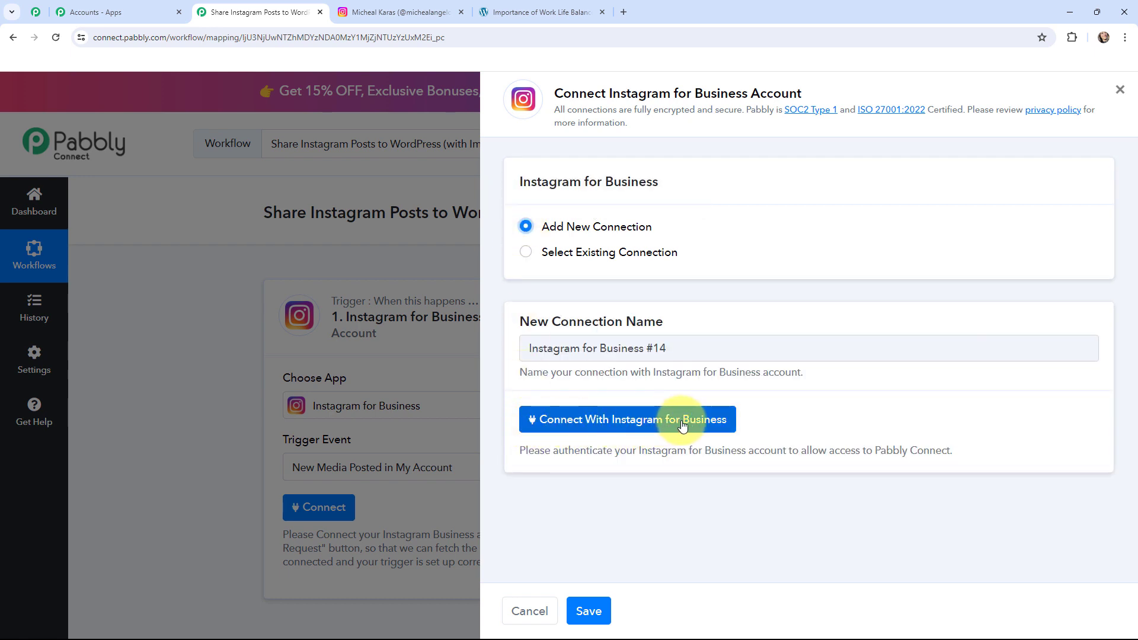
pyautogui.click(580, 421)
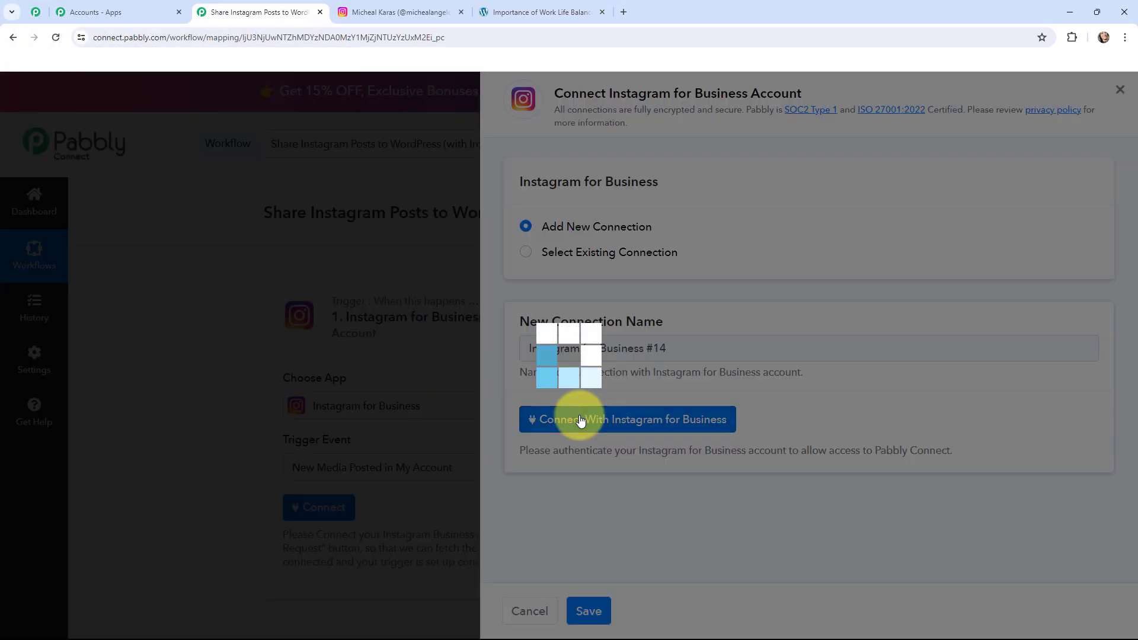
pyautogui.click(581, 420)
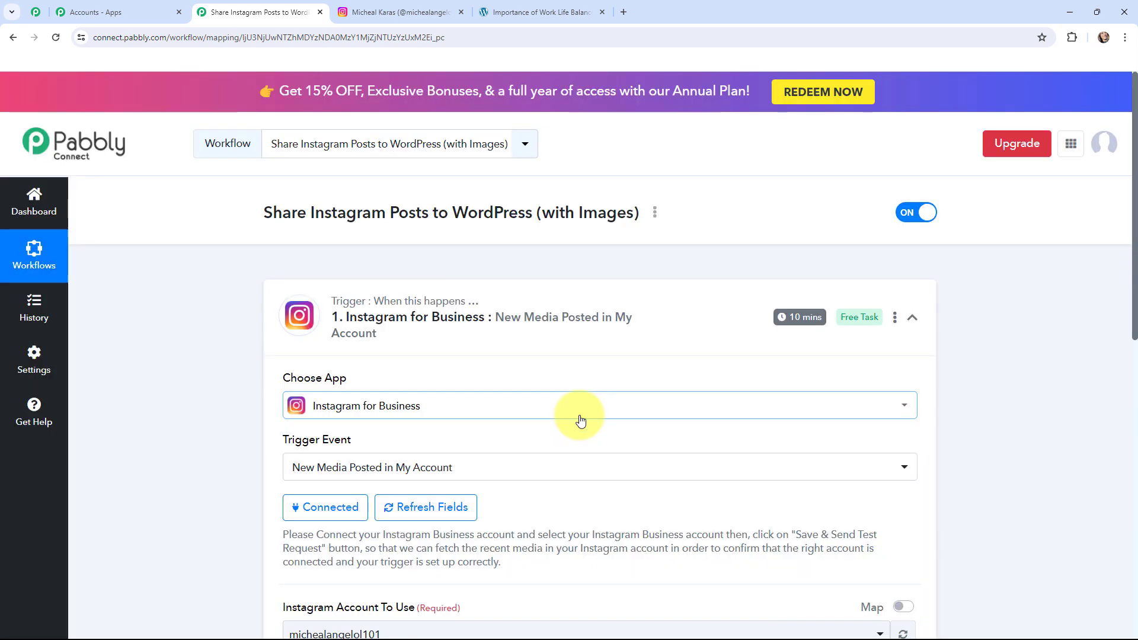
pyautogui.scroll(-1, 214, 244)
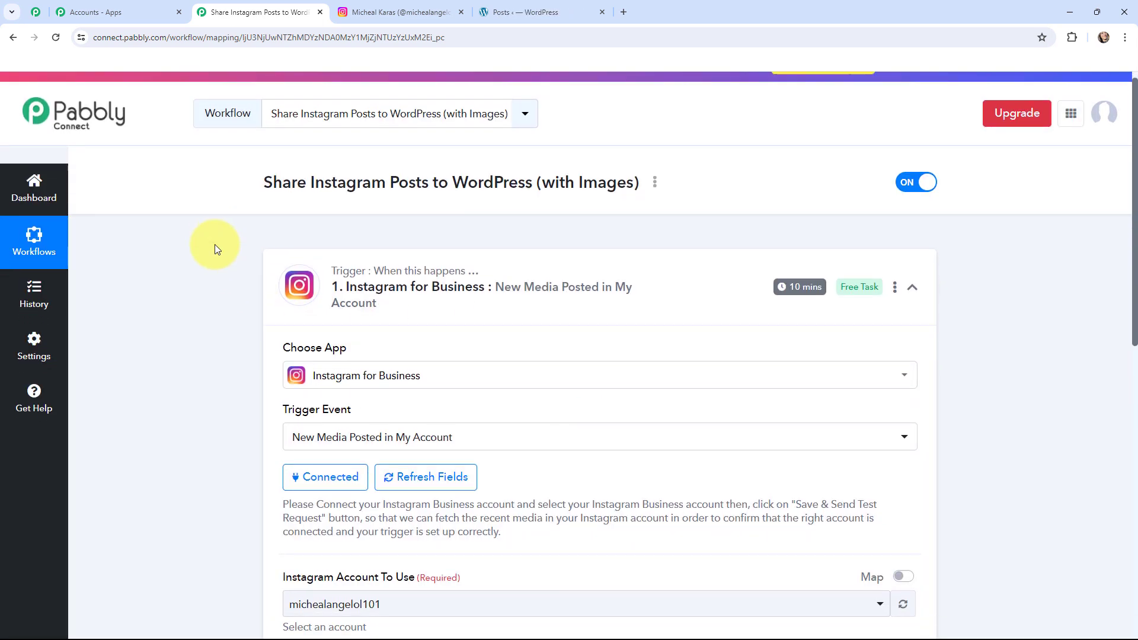
pyautogui.scroll(-2, 215, 244)
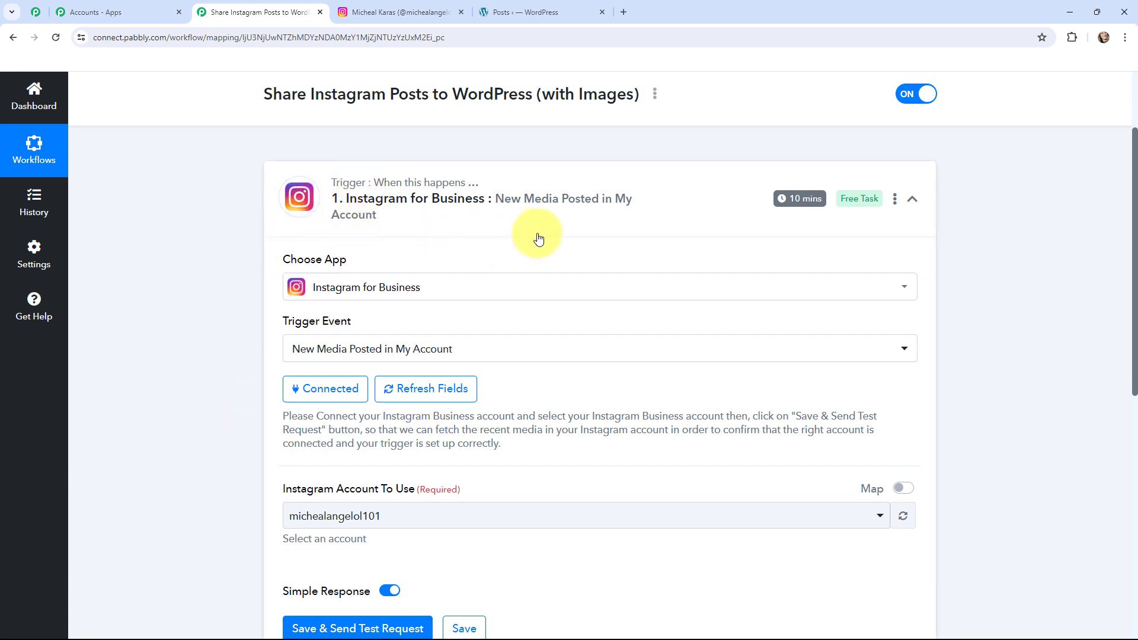
# Switch to Instagram and start a new post with the image pexels-fauxels-3182826 from the Downloads folder
pyautogui.moveTo(795, 205)
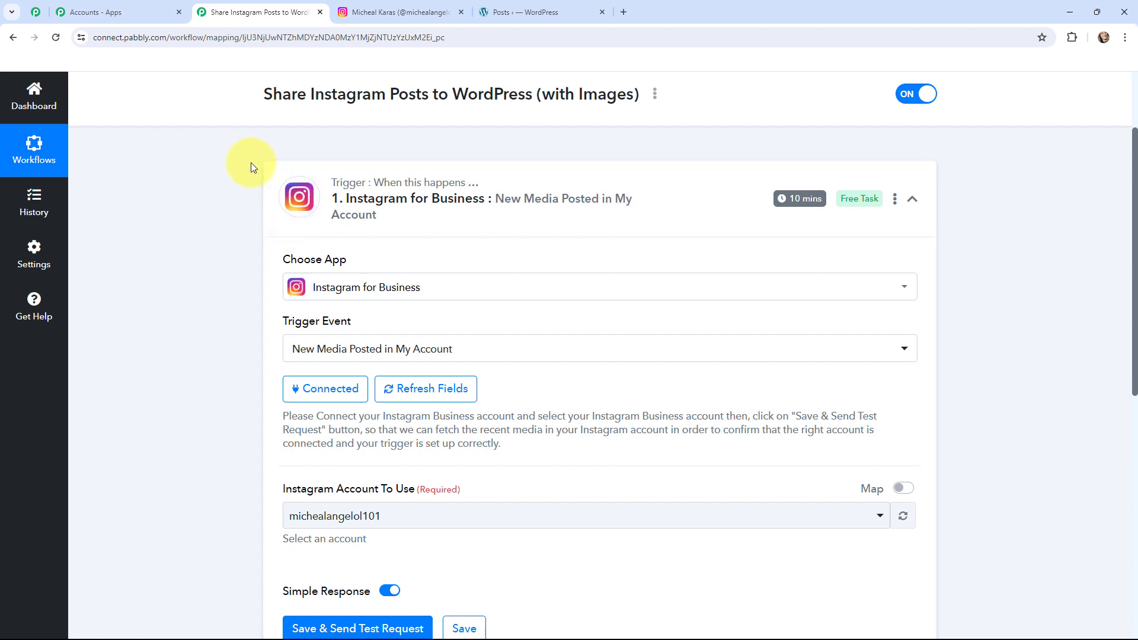
pyautogui.scroll(-3, 231, 271)
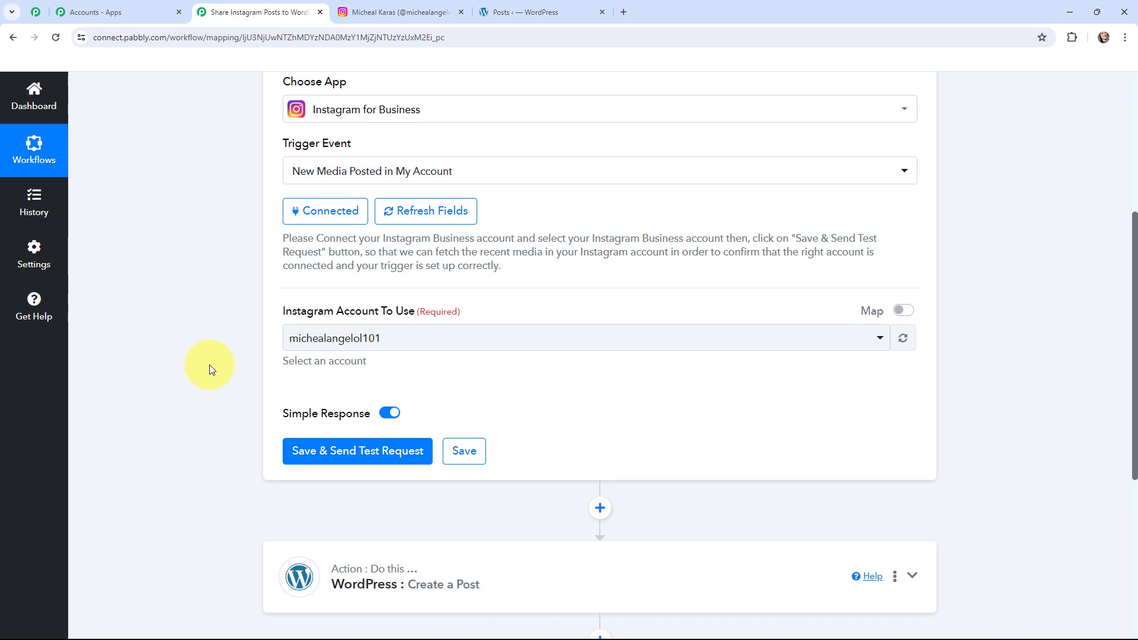
pyautogui.scroll(2, 208, 365)
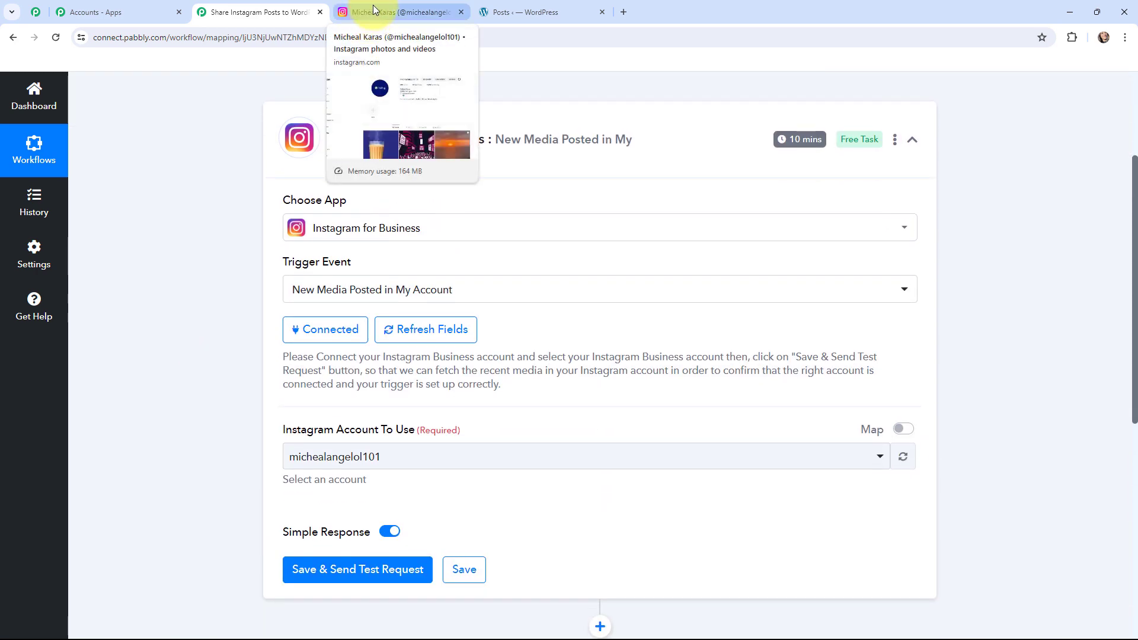
pyautogui.click(370, 6)
pyautogui.click(106, 423)
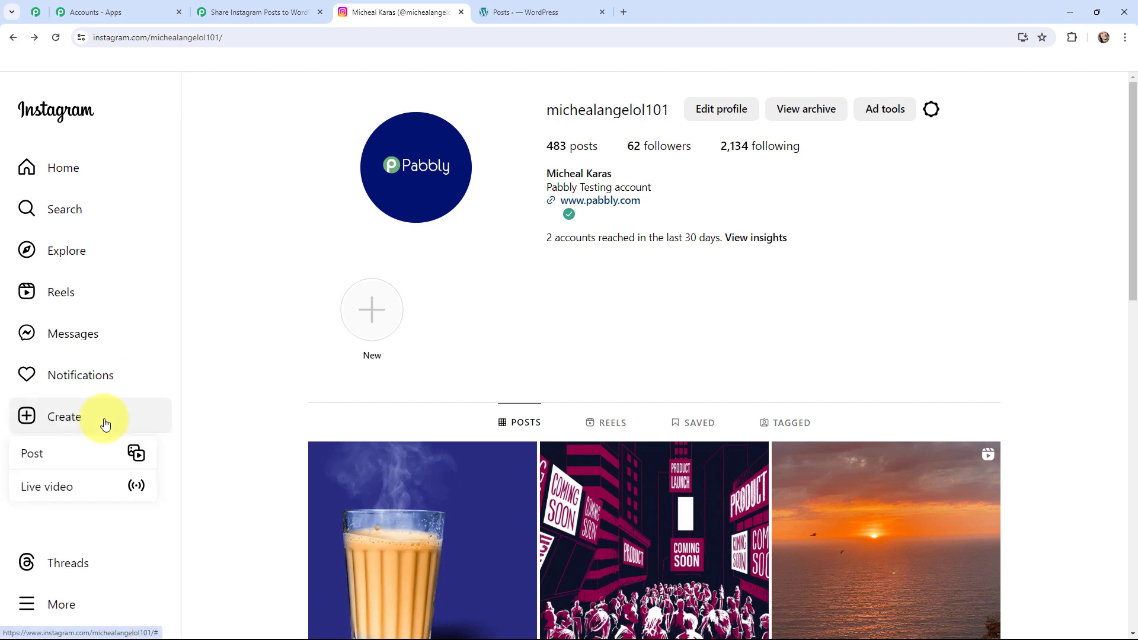
pyautogui.click(91, 450)
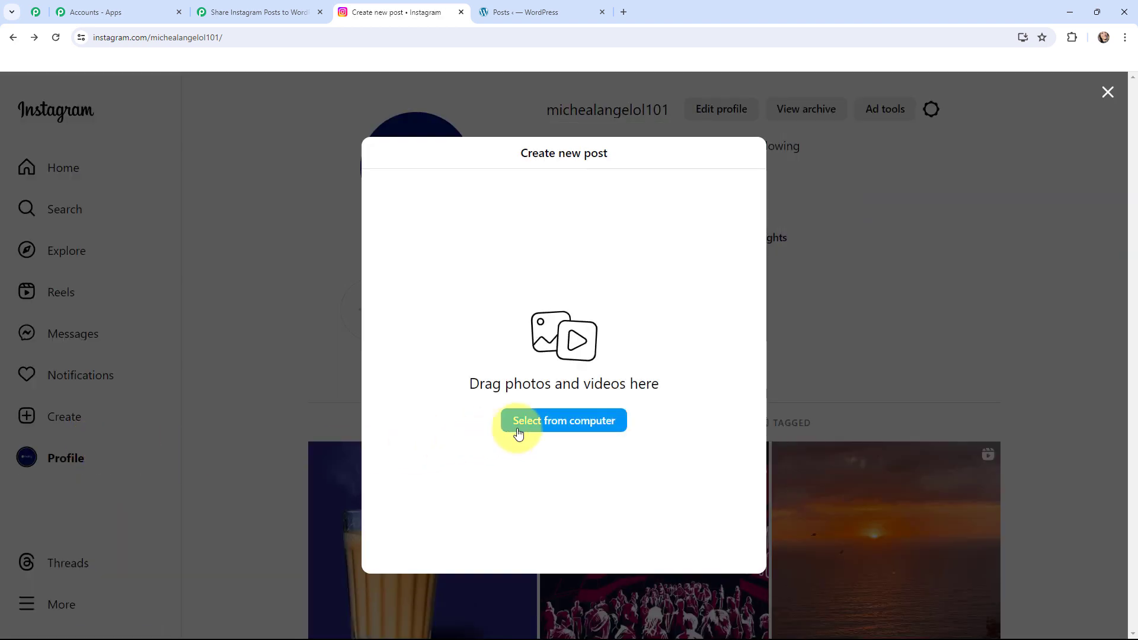
pyautogui.click(555, 421)
pyautogui.scroll(-10, 286, 205)
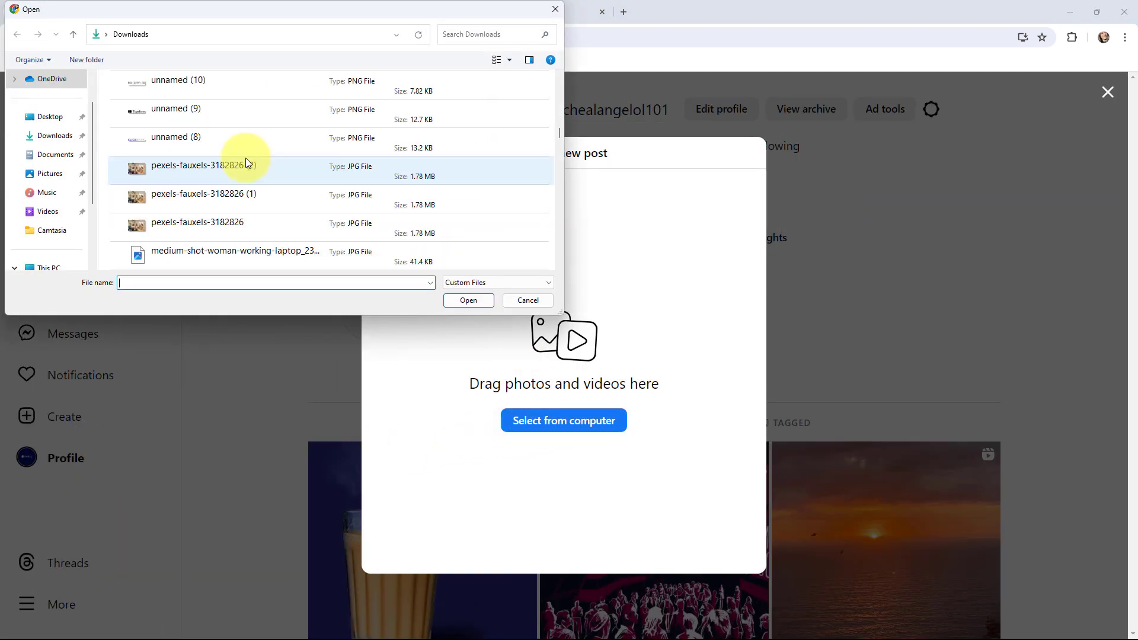
pyautogui.click(246, 227)
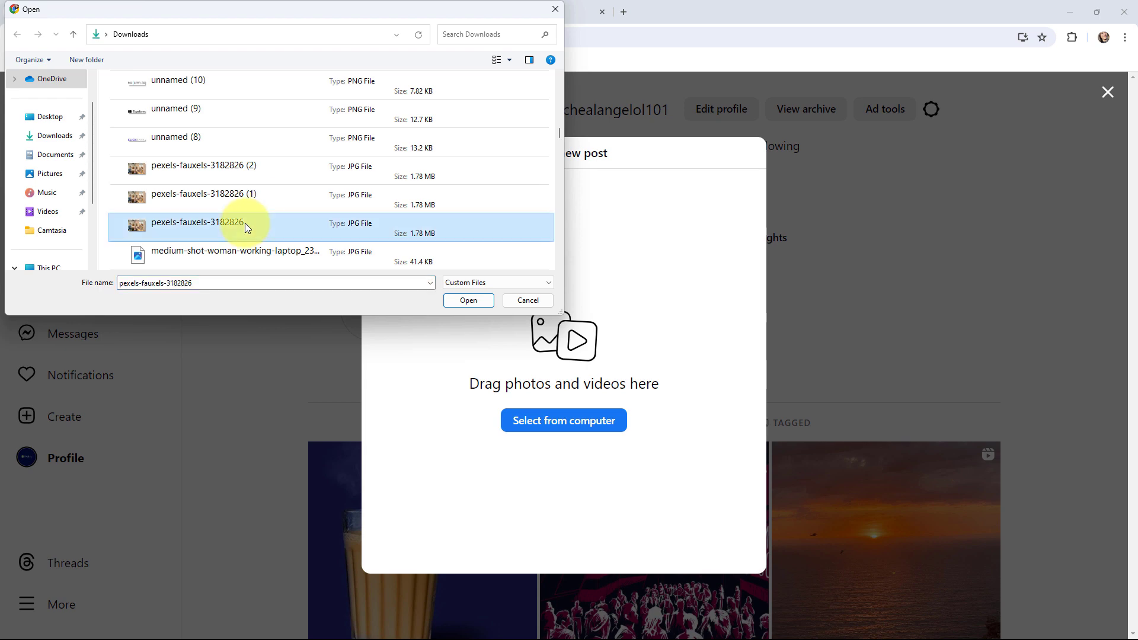
pyautogui.click(459, 300)
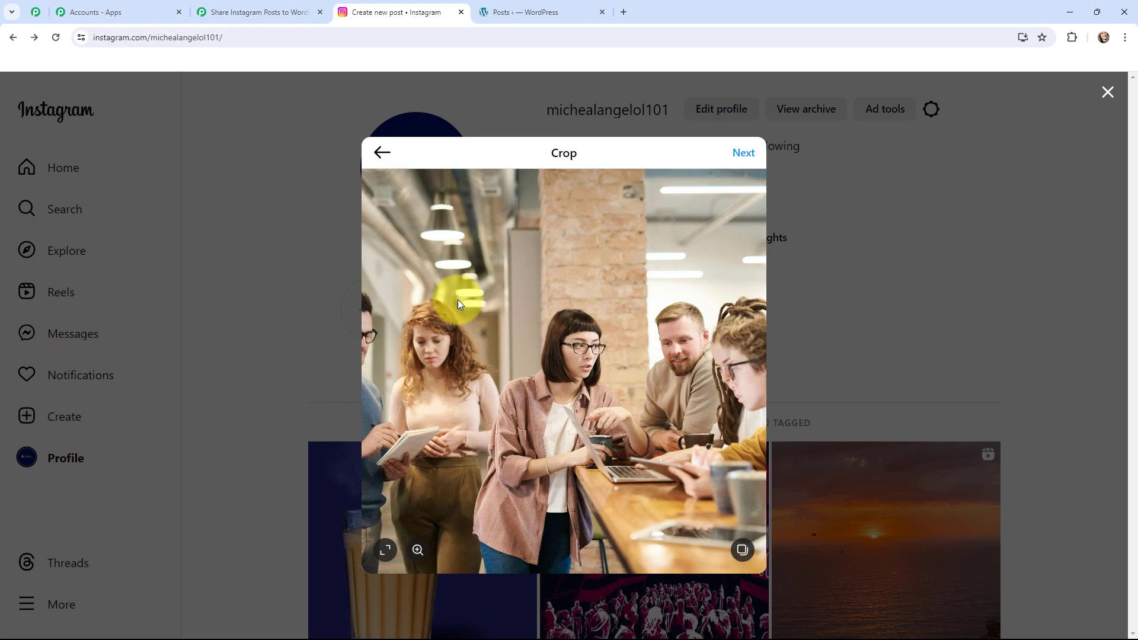
# Keep the default crop and Original filter, paste the "Importance of Work Life Balance" caption, share the post and close the dialog
pyautogui.click(744, 154)
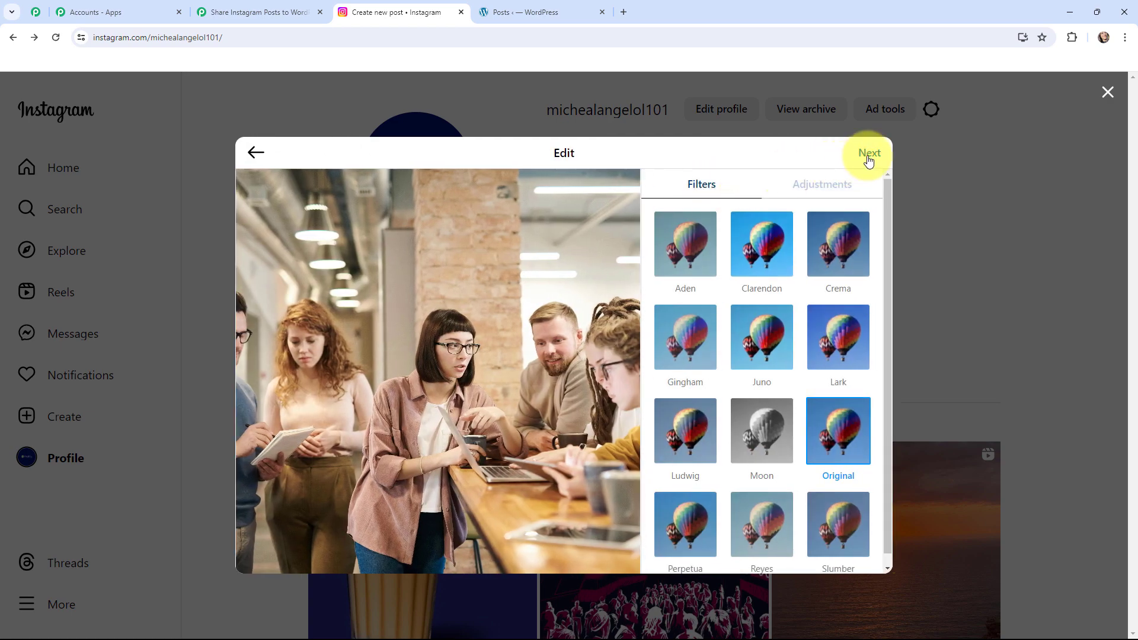
pyautogui.click(868, 155)
pyautogui.click(699, 248)
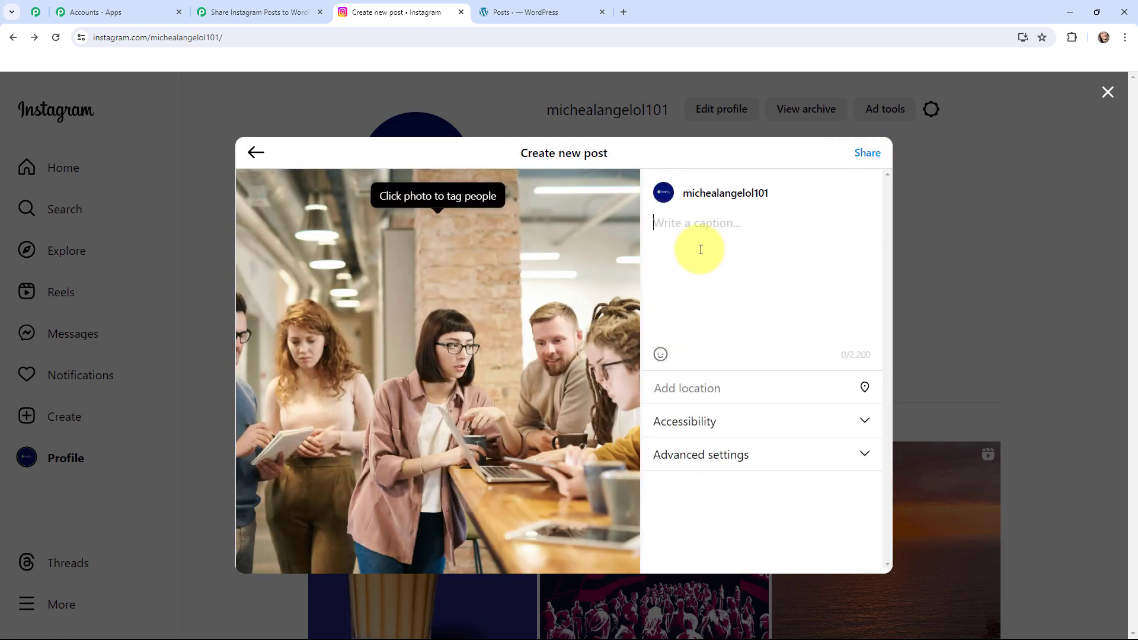
pyautogui.hotkey('ctrl', 'v')
pyautogui.scroll(10, 702, 294)
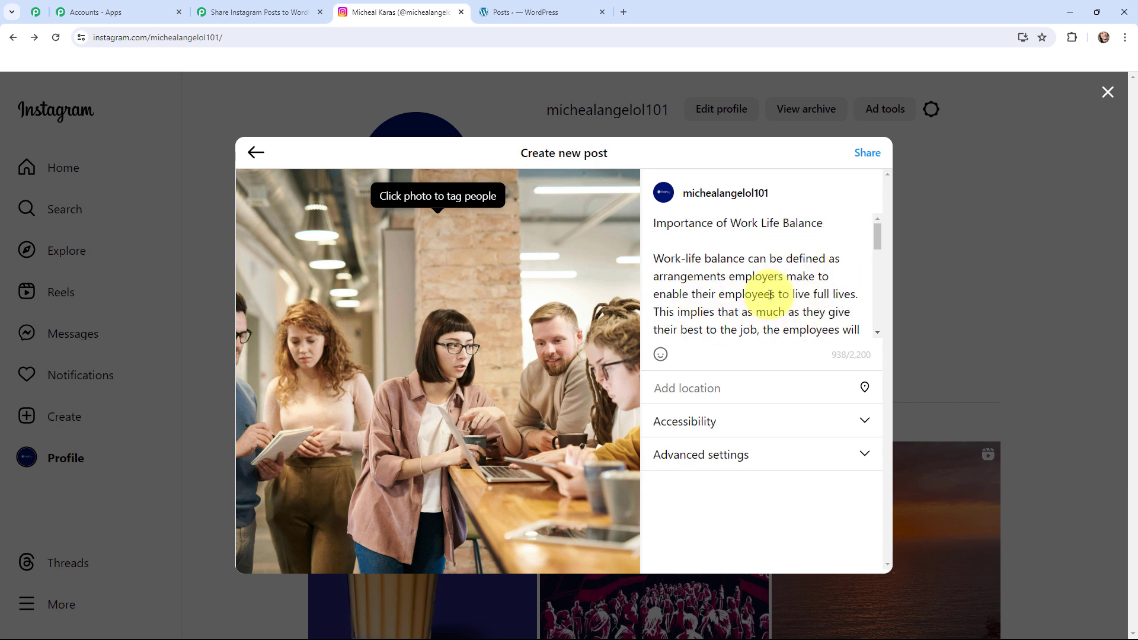
pyautogui.click(866, 155)
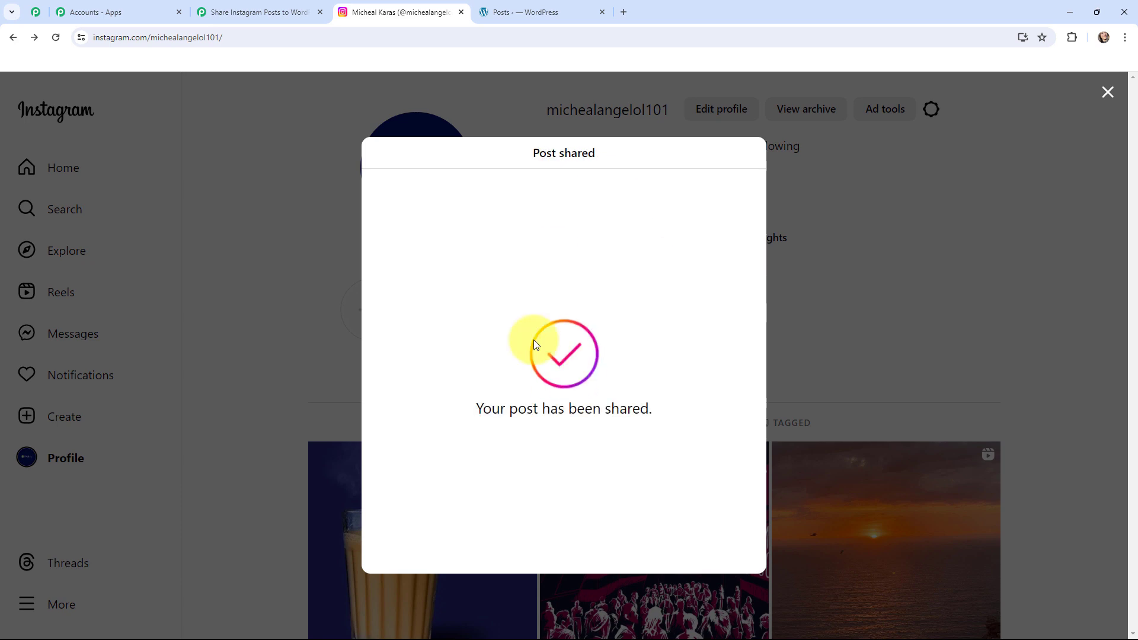
pyautogui.click(311, 156)
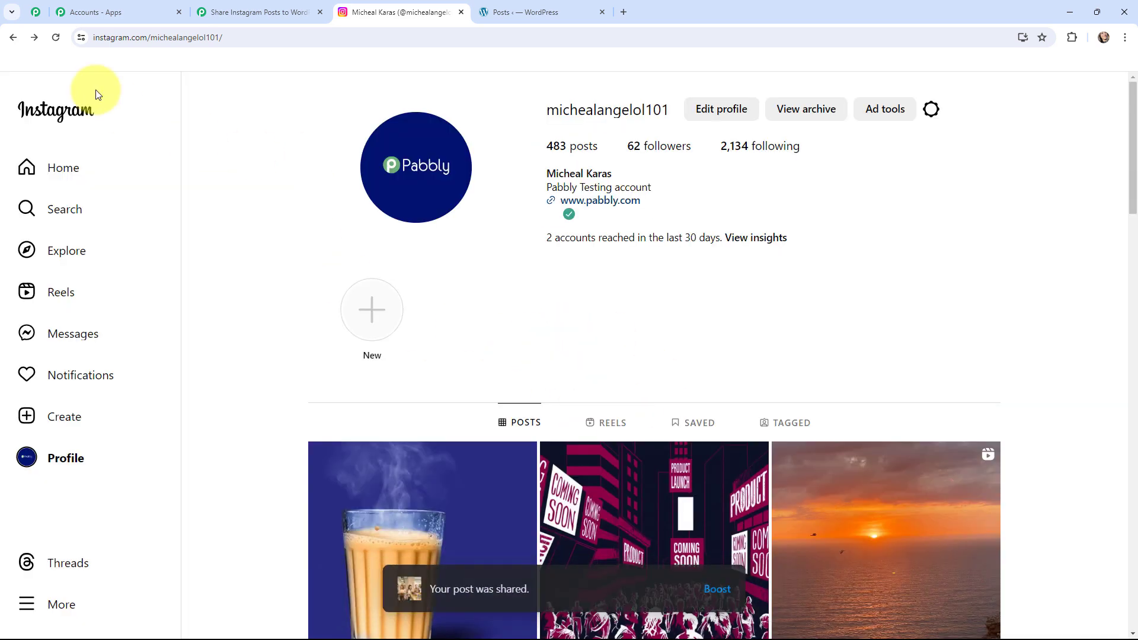
# Reload the Instagram profile and open the newly shared work-life balance post
pyautogui.click(56, 38)
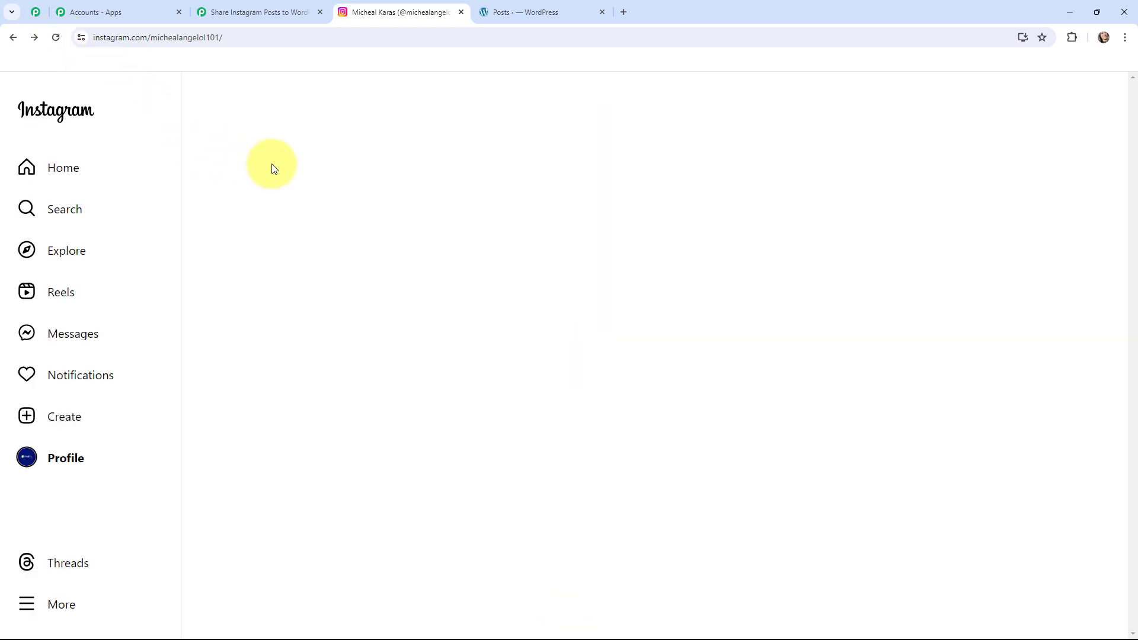
pyautogui.scroll(-4, 272, 166)
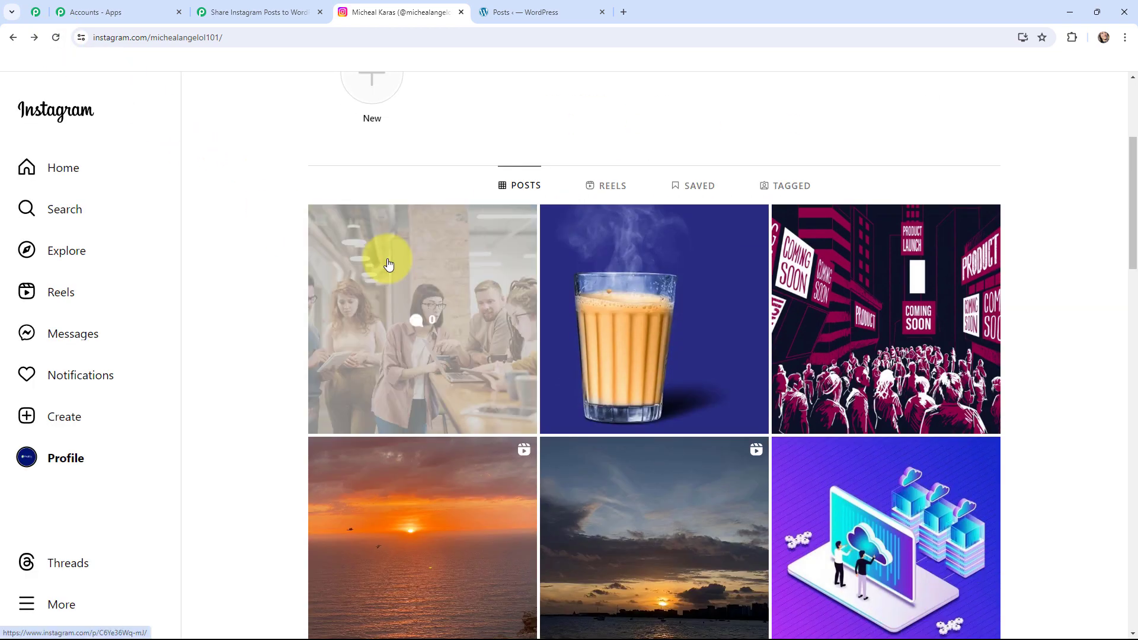
pyautogui.click(386, 258)
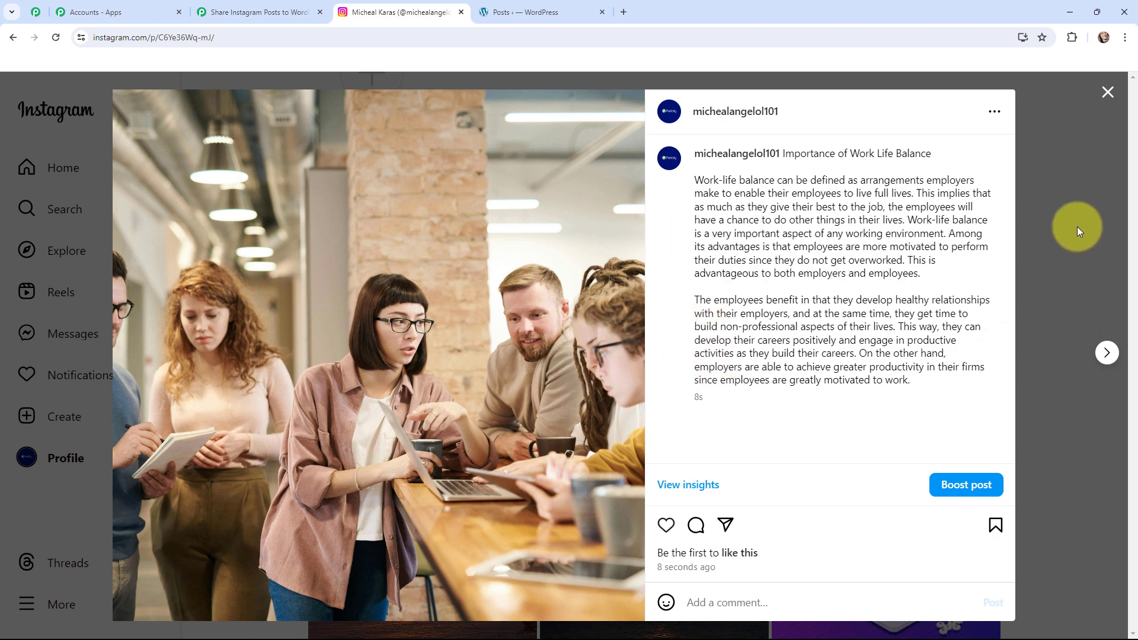
# Switch to the Pabbly Connect workflow, save the Instagram trigger with a test request, and check the response against the shared post
pyautogui.click(239, 7)
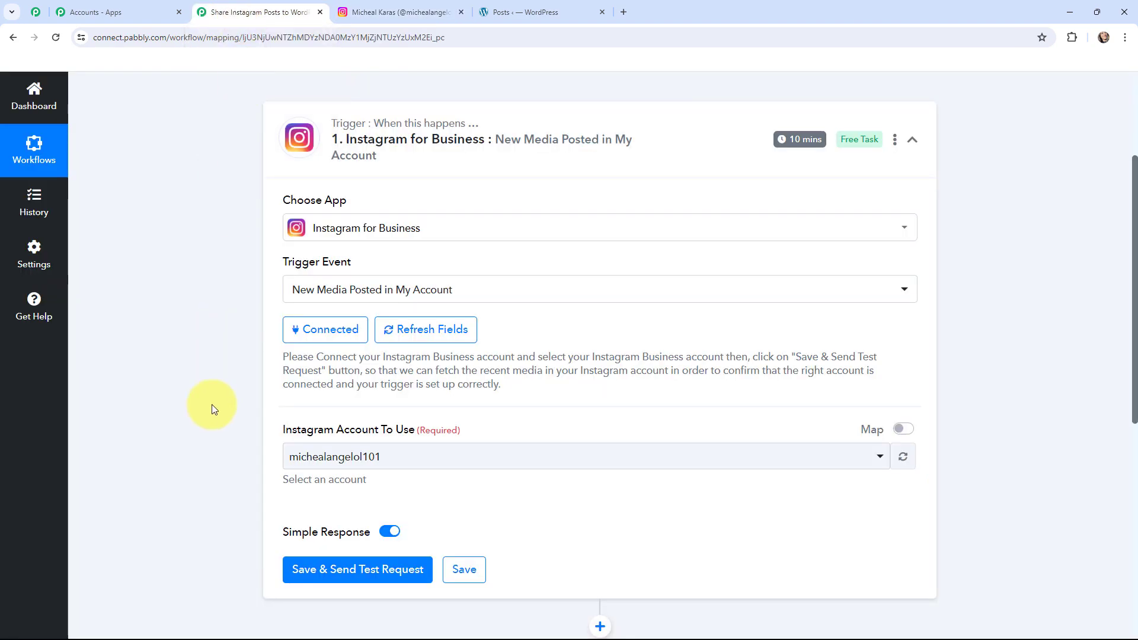
pyautogui.click(337, 574)
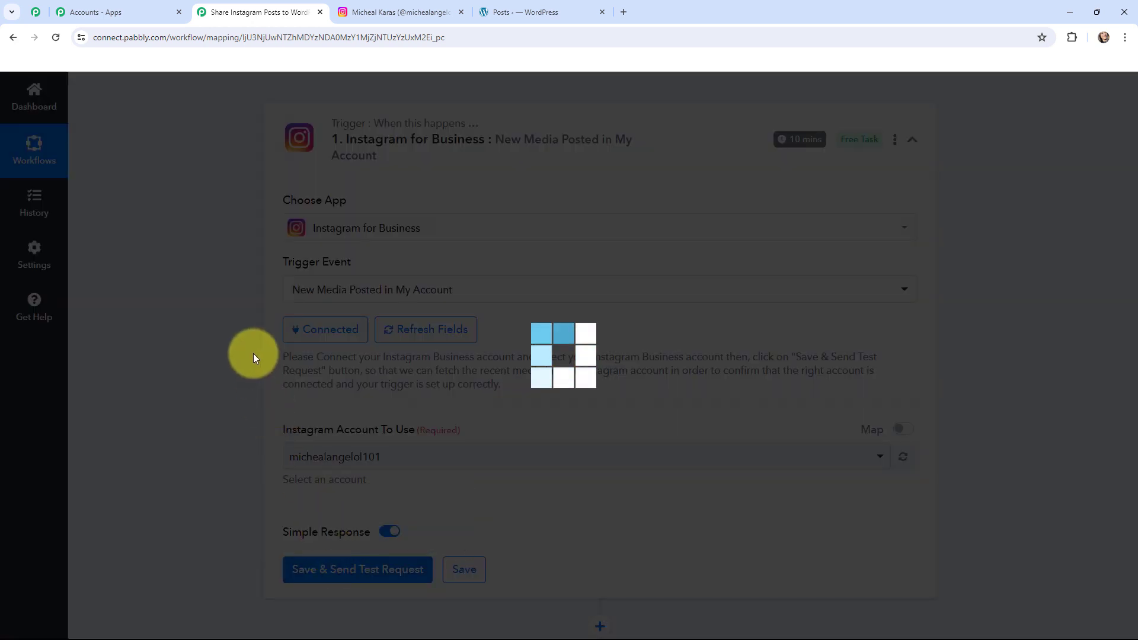
pyautogui.scroll(-3, 565, 296)
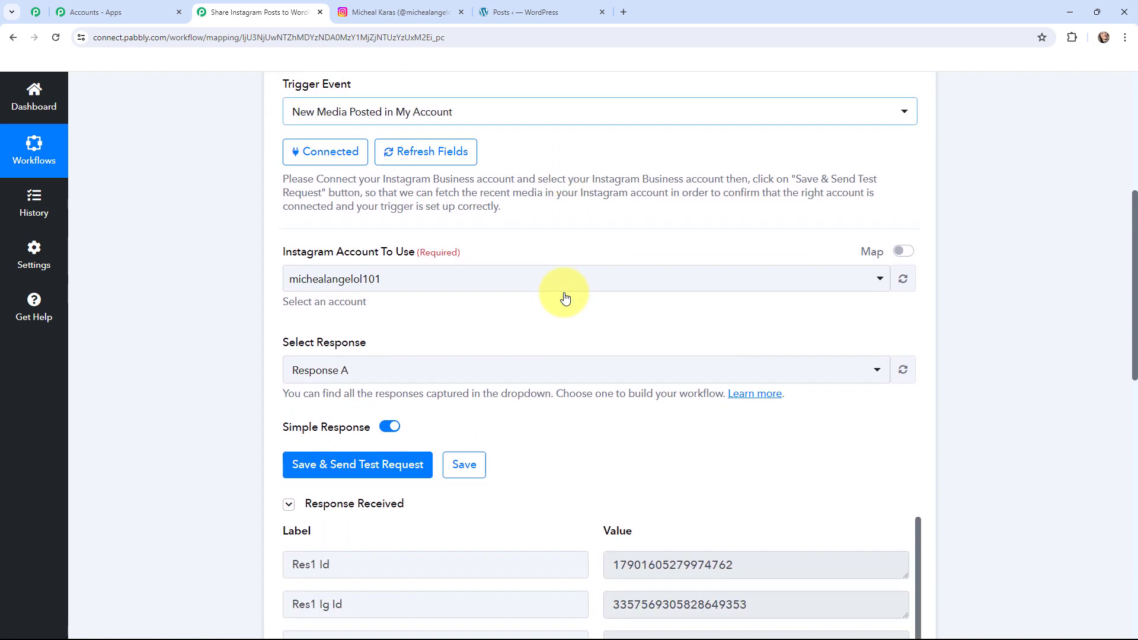
pyautogui.scroll(-2, 579, 379)
pyautogui.scroll(-2, 581, 337)
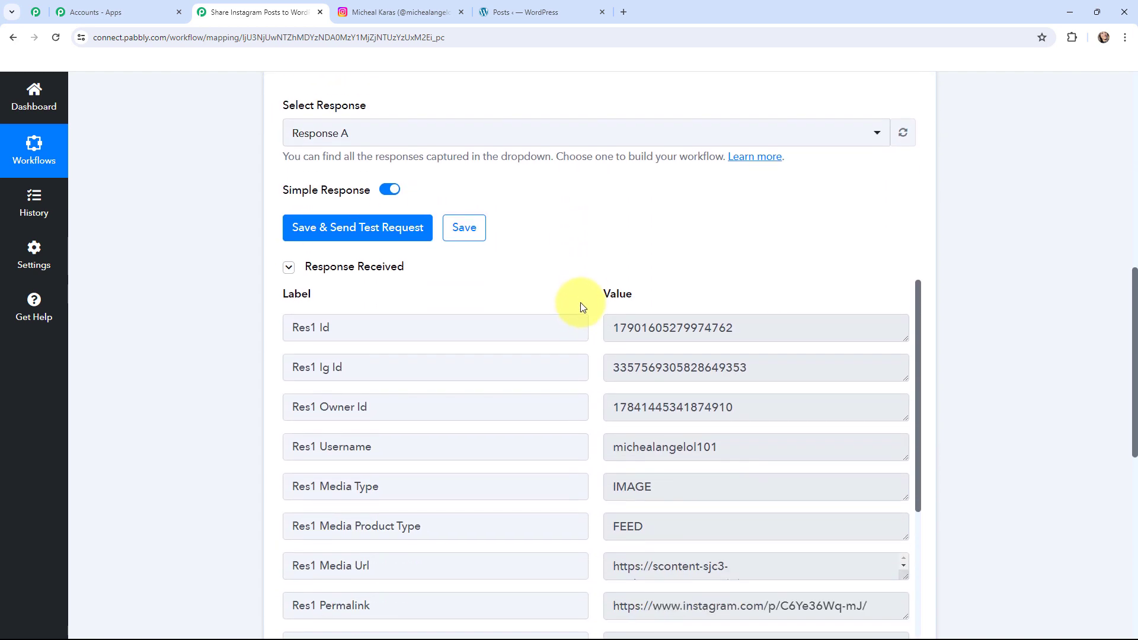
pyautogui.click(392, 12)
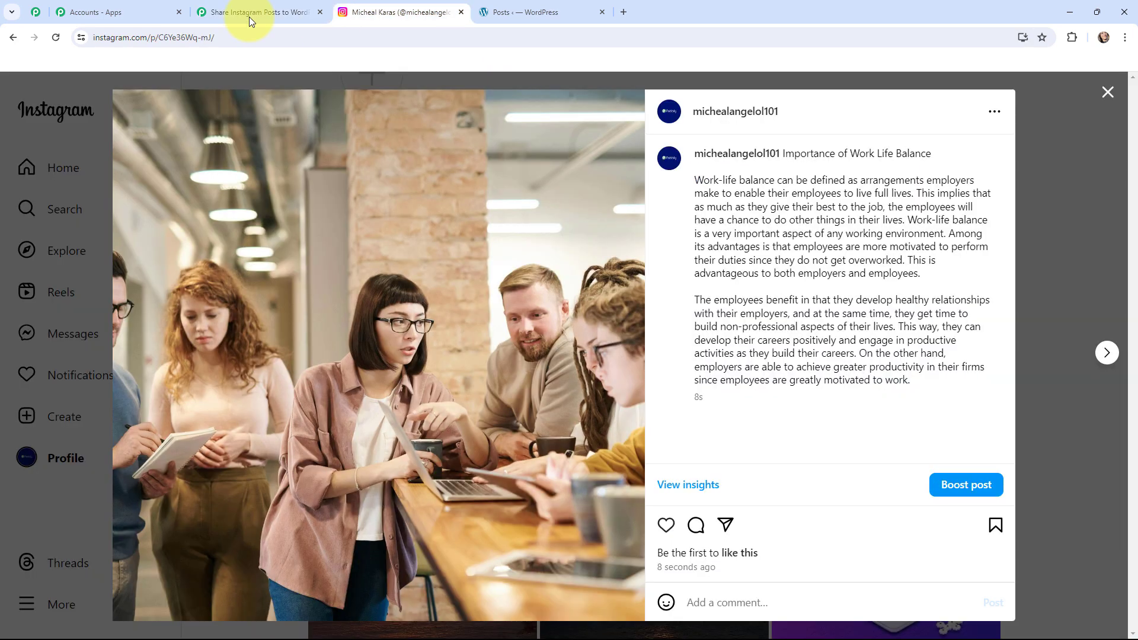
pyautogui.click(249, 12)
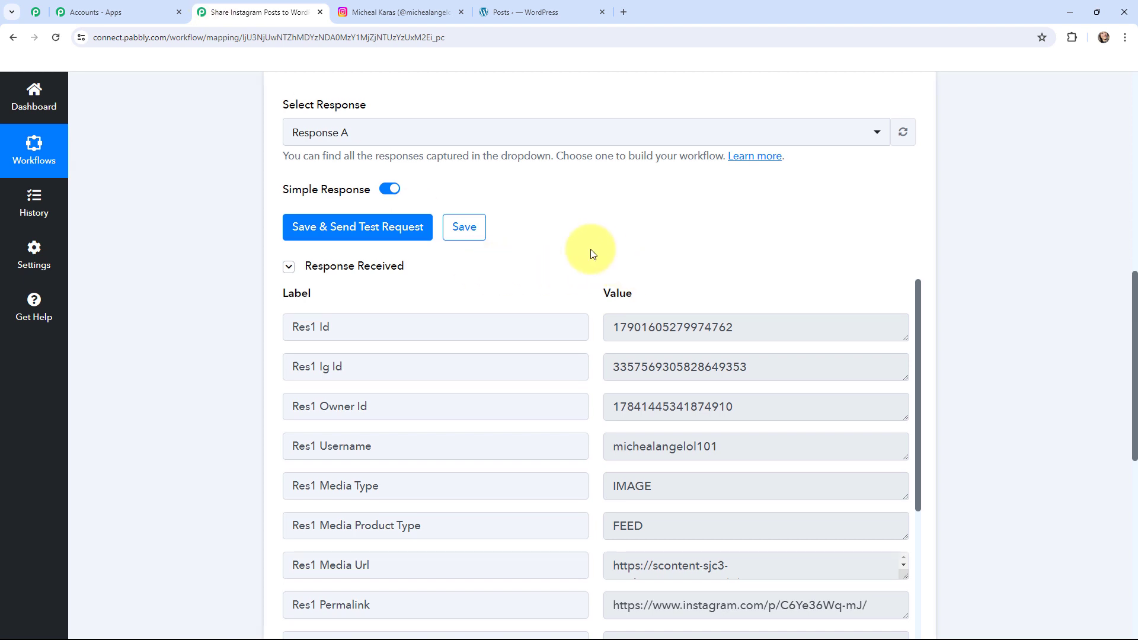
# Copy the Res1 Media Url value from the trigger response, view it in a new browser tab, and close that tab
pyautogui.scroll(-3, 582, 213)
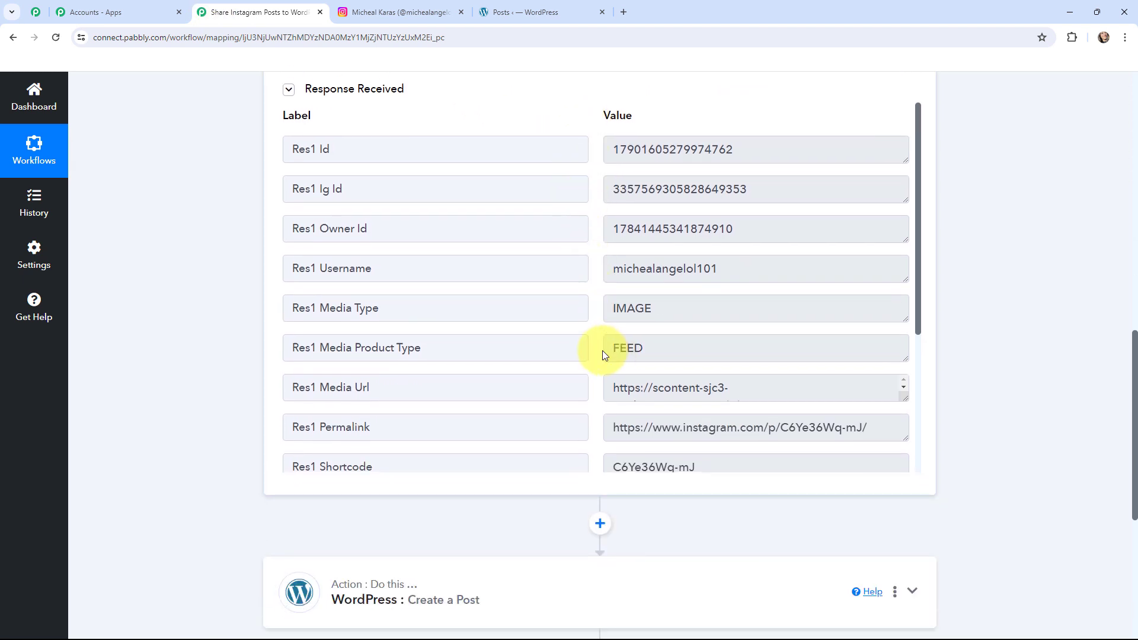
pyautogui.scroll(-1, 604, 347)
pyautogui.moveTo(613, 328); pyautogui.dragTo(863, 348)
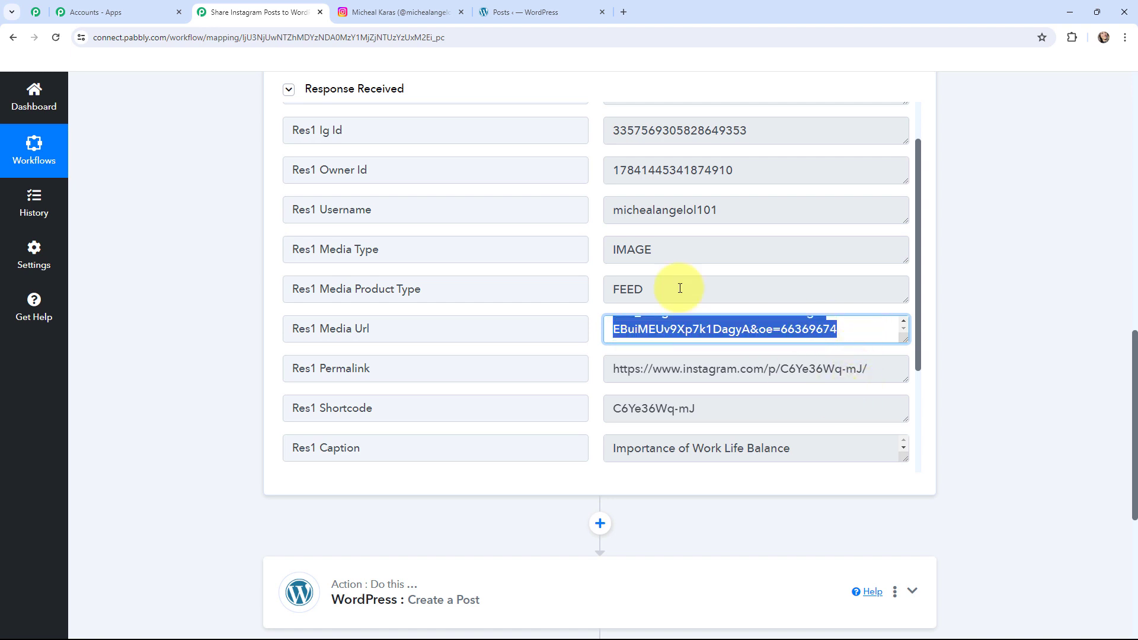
pyautogui.click(623, 12)
pyautogui.hotkey('ctrl', 'v')
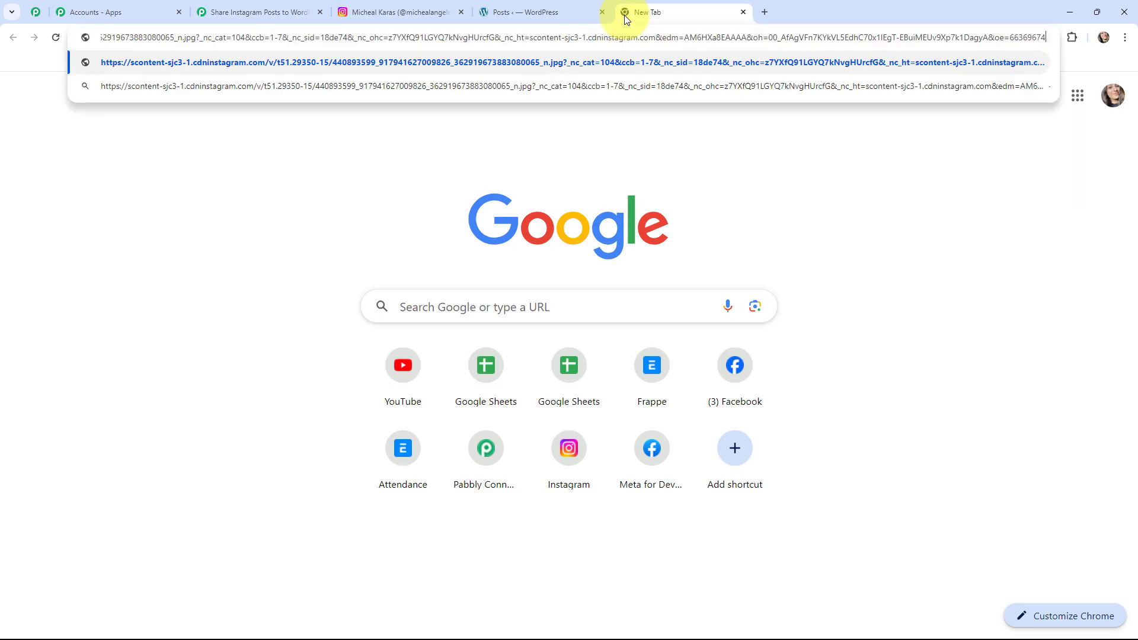
pyautogui.press('Return')
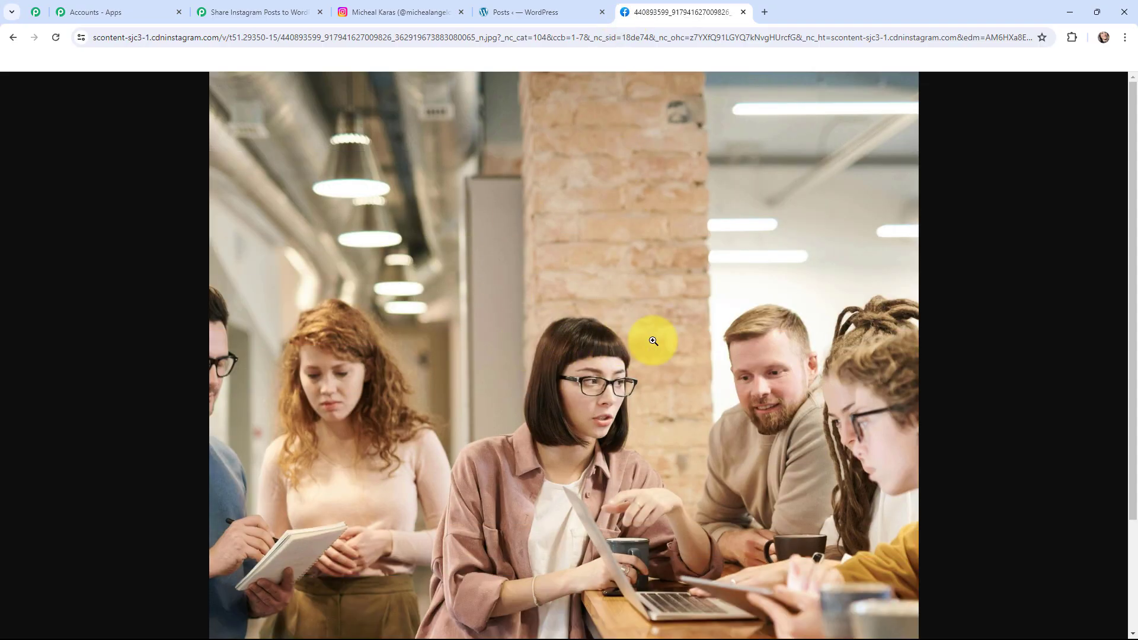
pyautogui.click(742, 12)
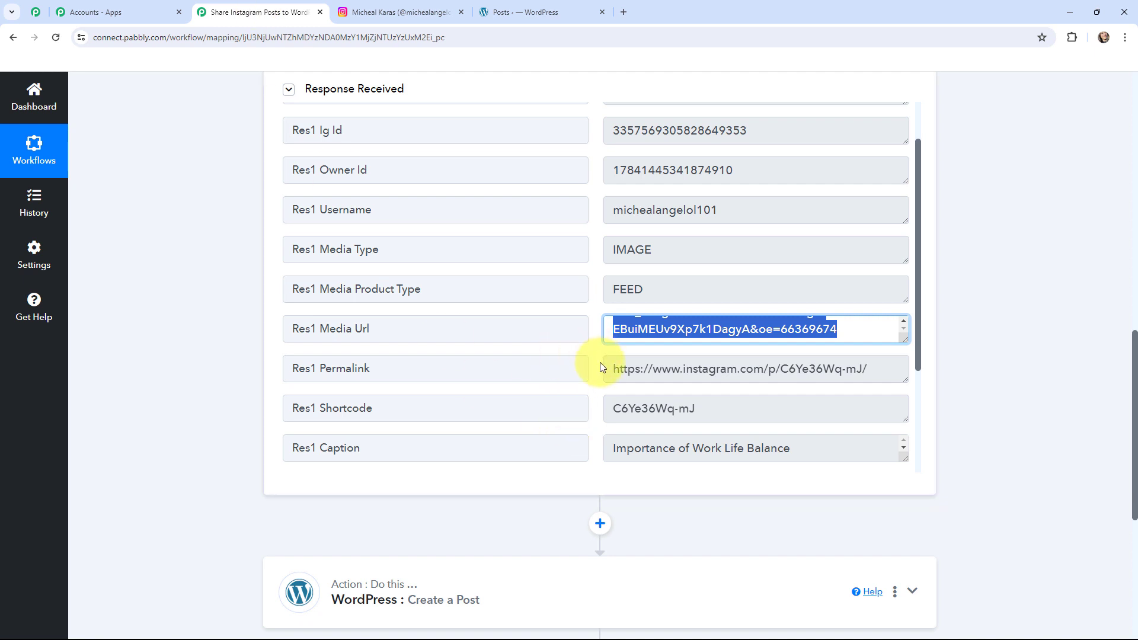
# Copy the Res1 Permalink value, check the Instagram post it links to in a new browser tab, and close that tab
pyautogui.moveTo(610, 368); pyautogui.dragTo(884, 374)
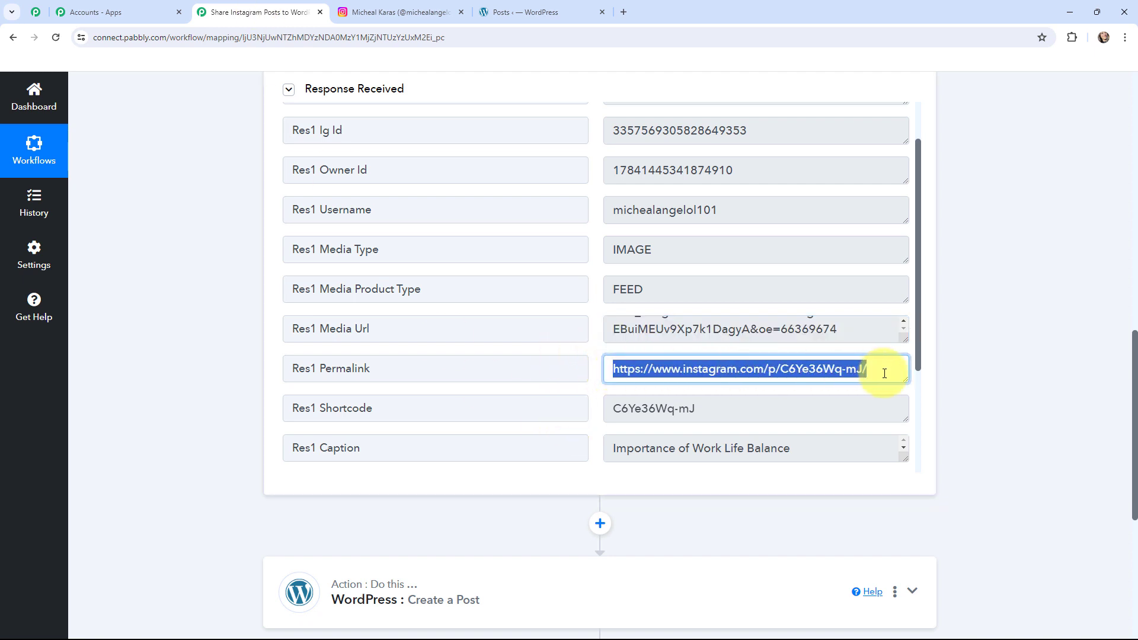
pyautogui.hotkey('ctrl', 'c')
pyautogui.click(621, 13)
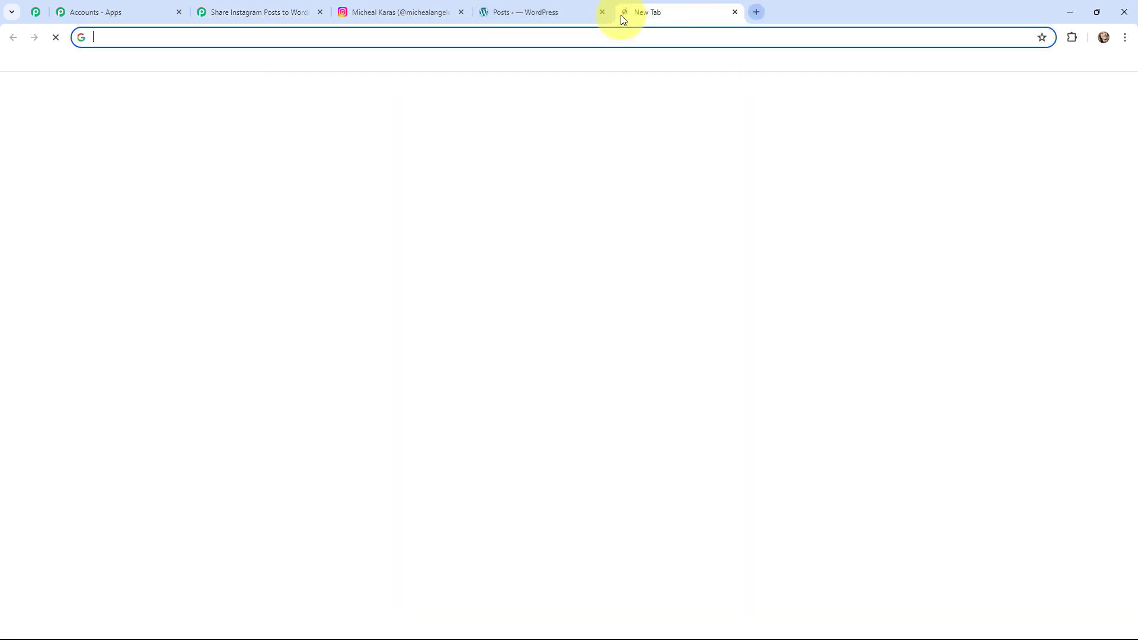
pyautogui.hotkey('ctrl', 'v')
pyautogui.press('Return')
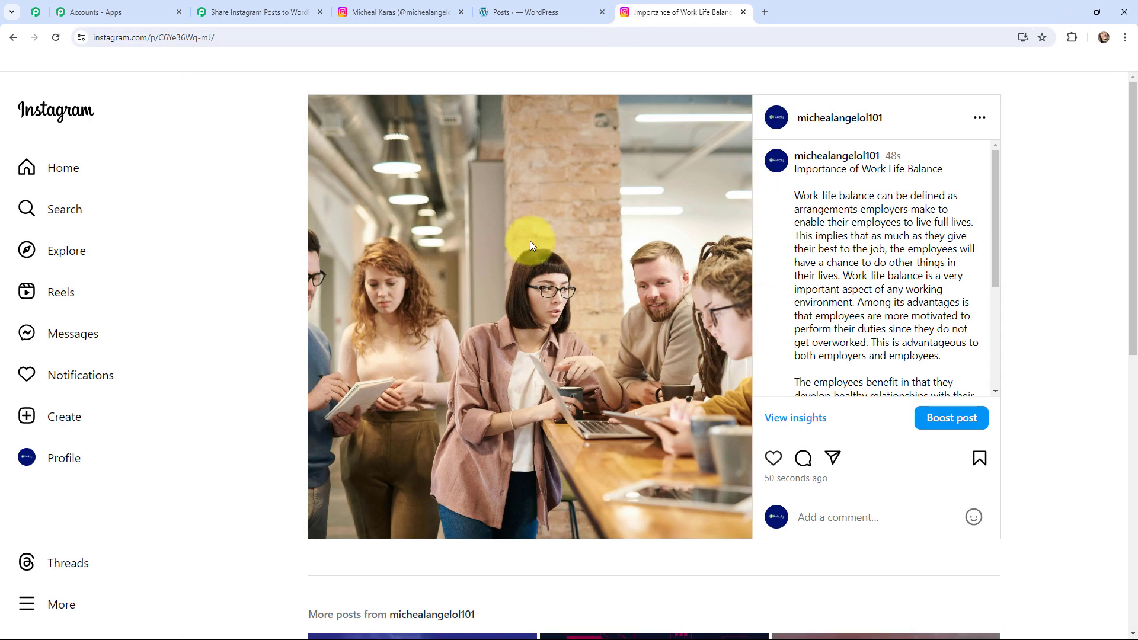
pyautogui.click(744, 12)
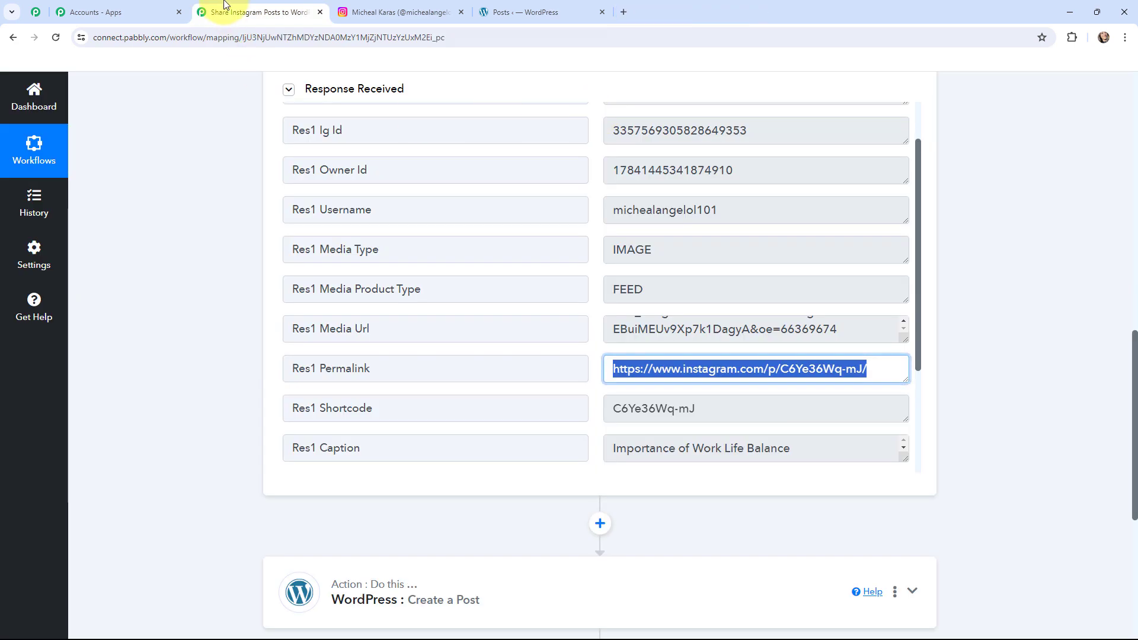
# Review the caption and remaining fields of the trigger response, and check how often the Instagram trigger looks for new data
pyautogui.click(598, 362)
pyautogui.scroll(-3, 594, 360)
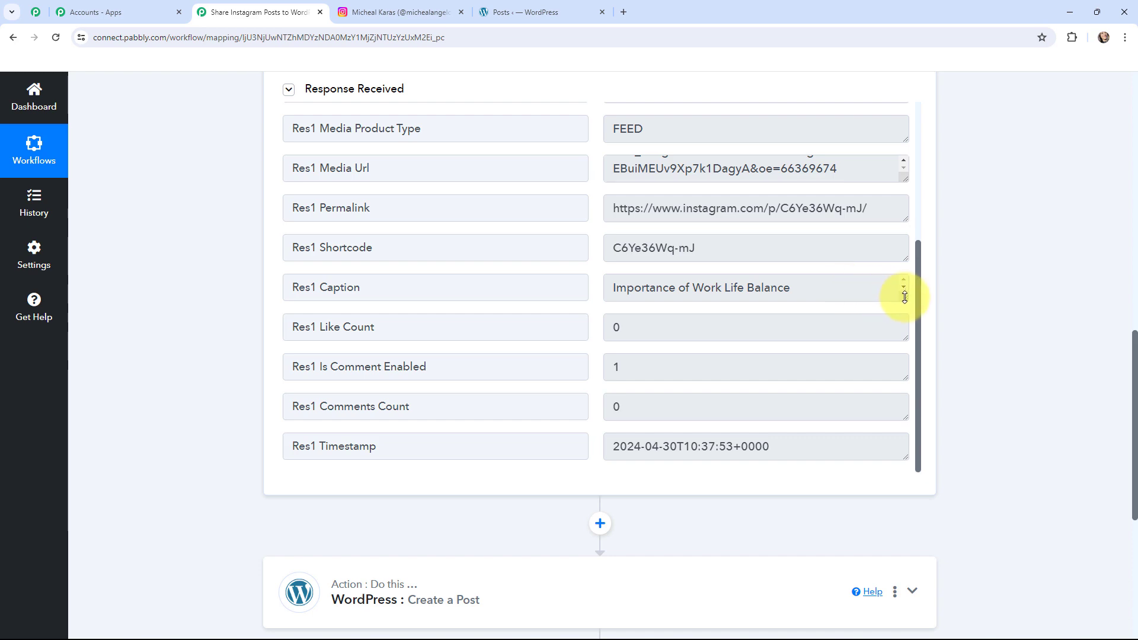
pyautogui.moveTo(903, 298)
pyautogui.mouseDown()
pyautogui.moveTo(919, 457)
pyautogui.moveTo(907, 297)
pyautogui.mouseUp()
pyautogui.scroll(12, 973, 357)
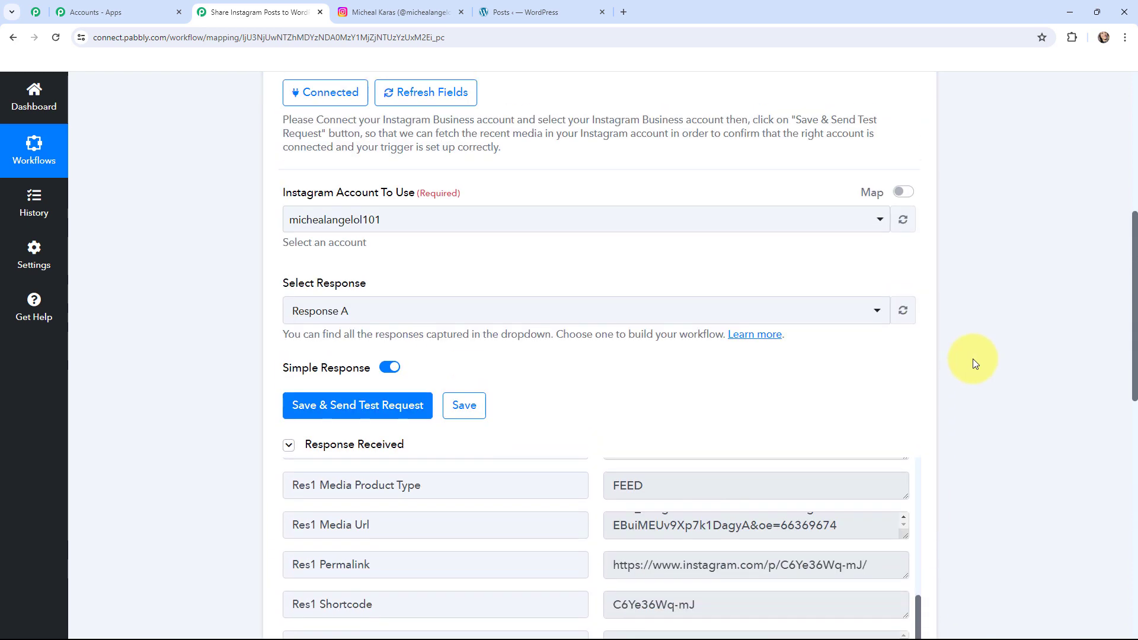
pyautogui.scroll(1, 972, 364)
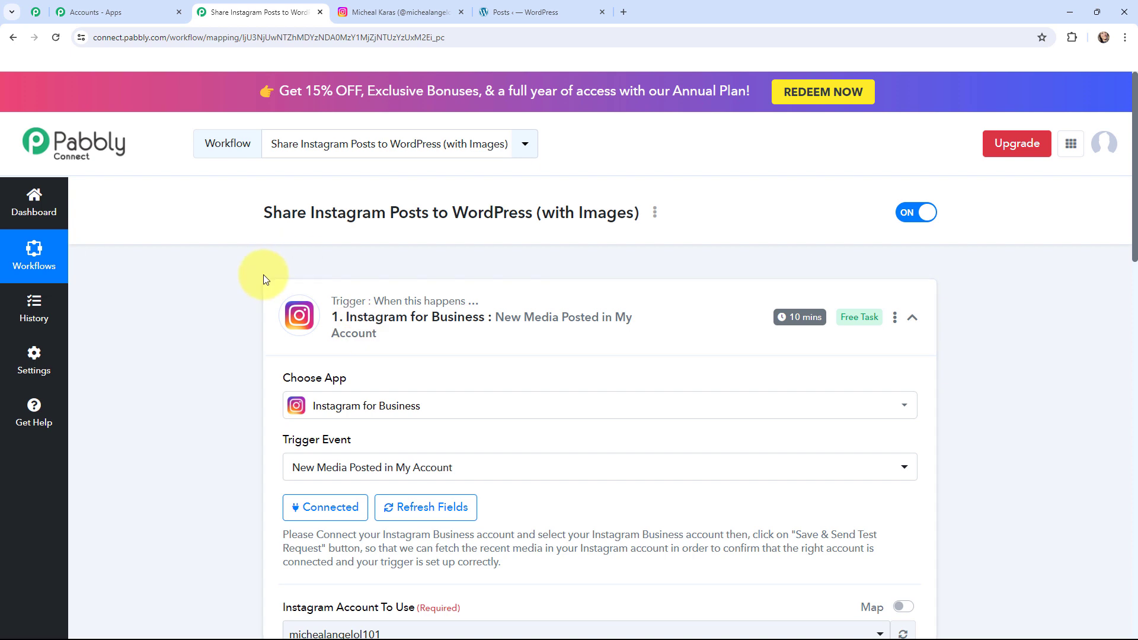
pyautogui.moveTo(781, 322)
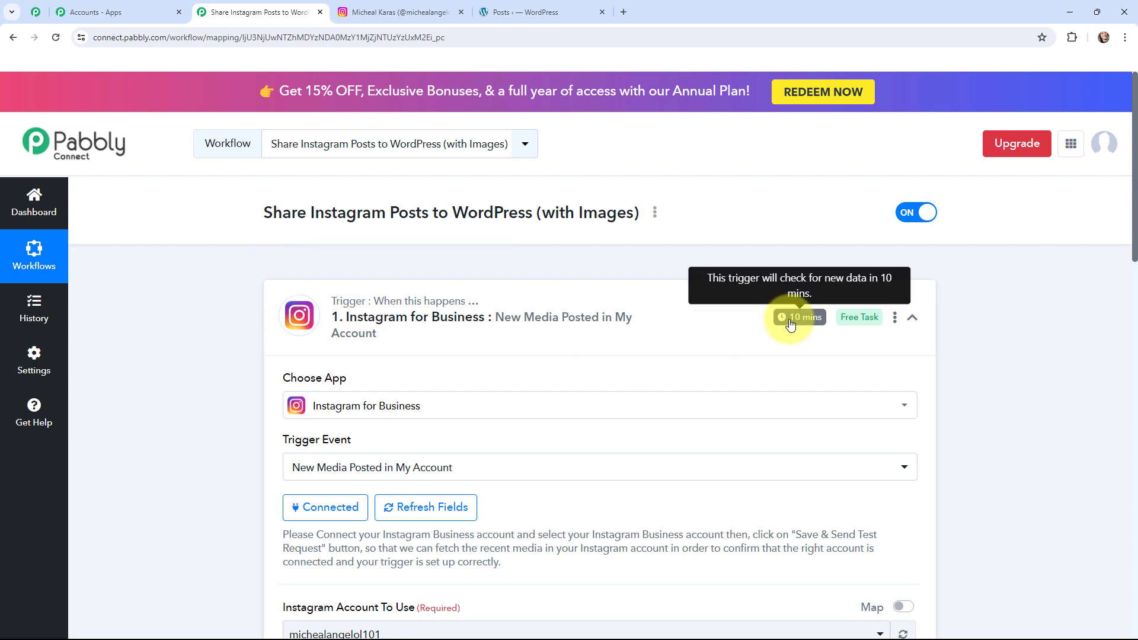
# Collapse the Instagram trigger, expand the WordPress Create a Post action, and start connecting its account
pyautogui.click(278, 311)
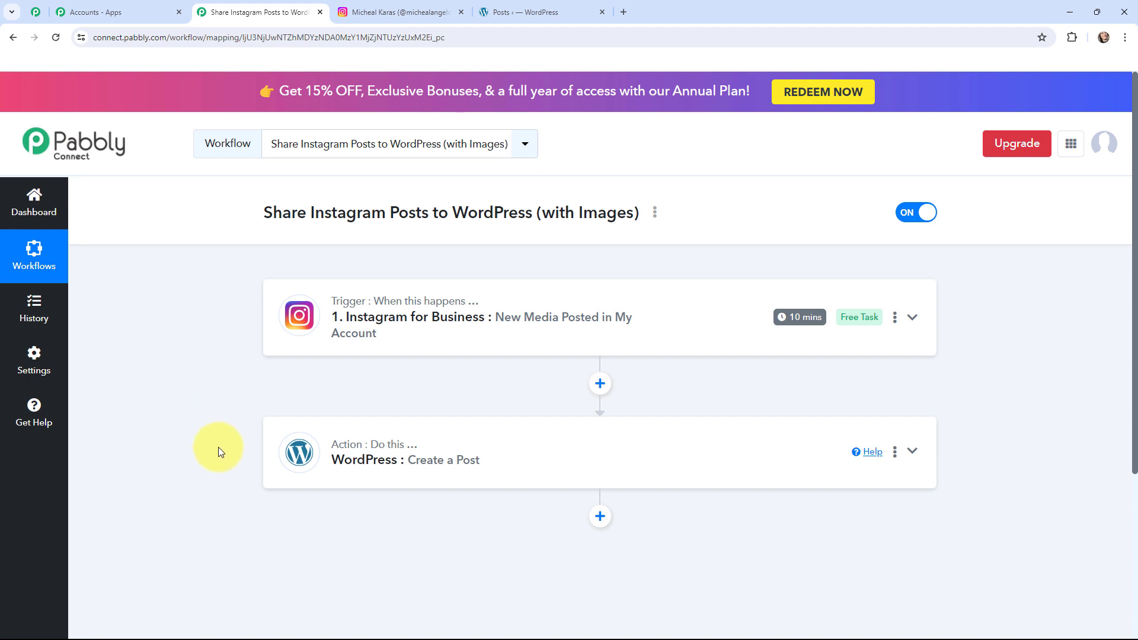
pyautogui.click(295, 455)
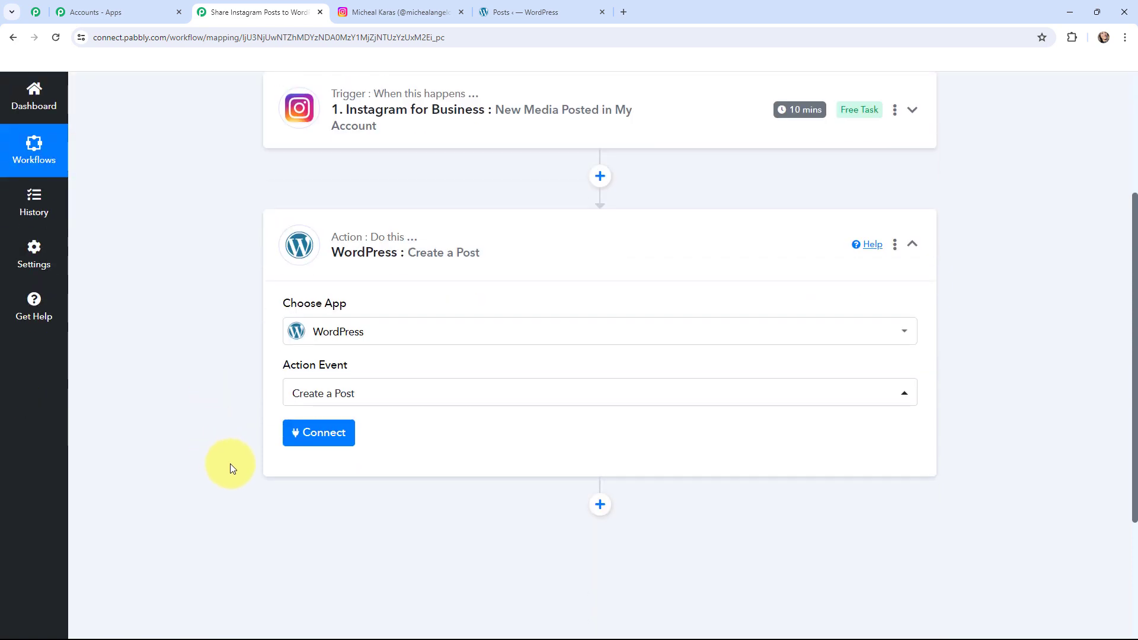
pyautogui.click(315, 433)
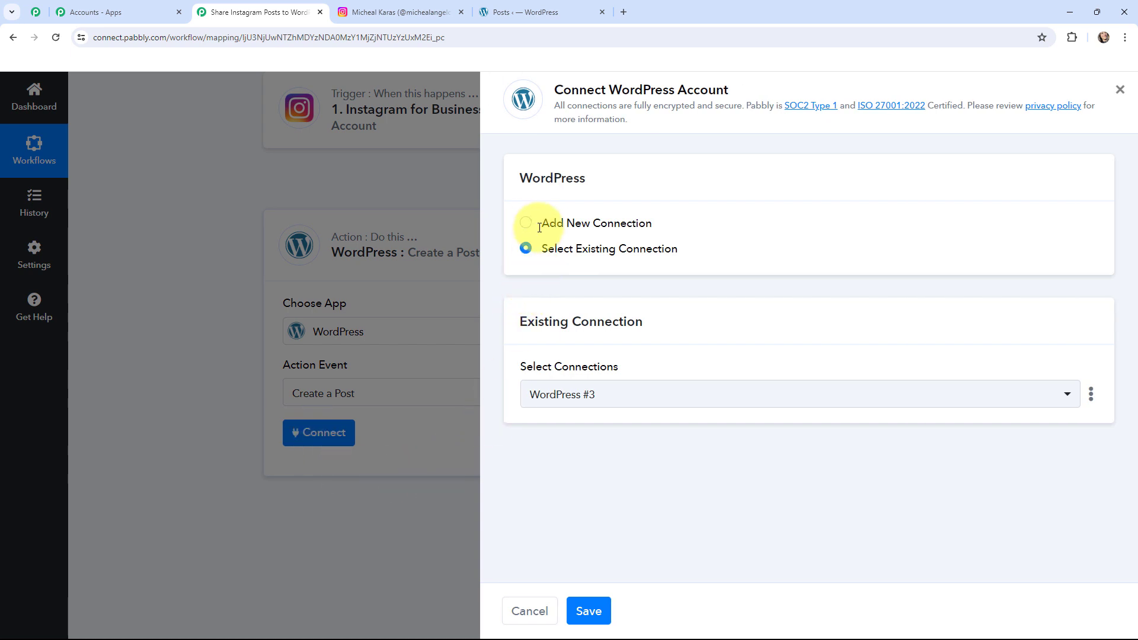
# Choose to add a new WordPress connection and review the username, password and base URL fields it requires
pyautogui.click(527, 224)
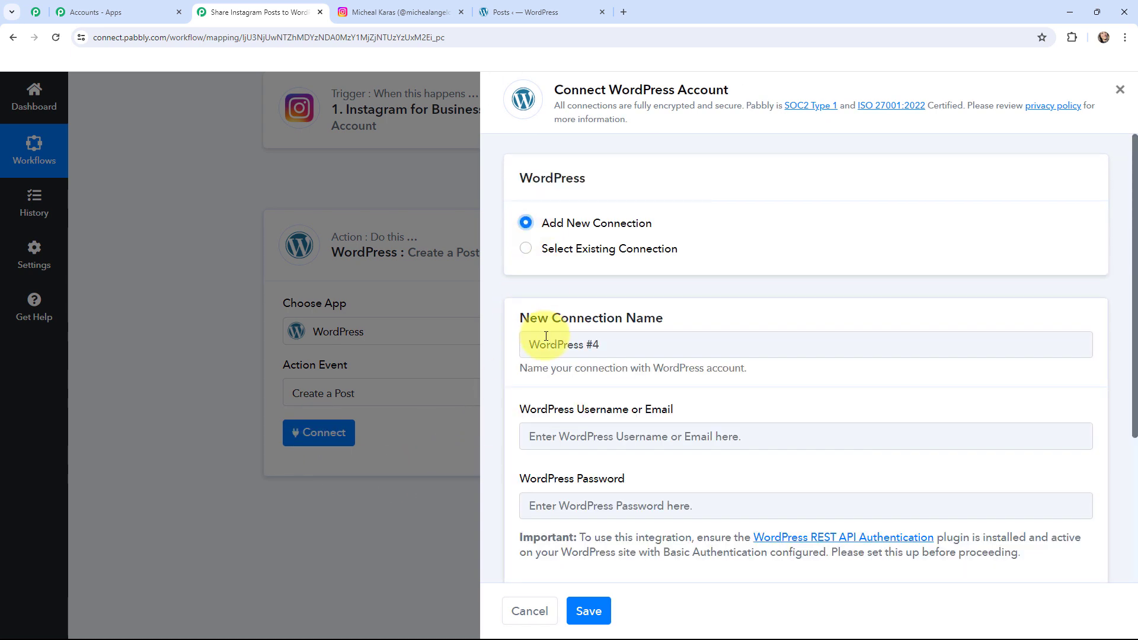
pyautogui.scroll(-1, 545, 335)
pyautogui.scroll(-1, 541, 318)
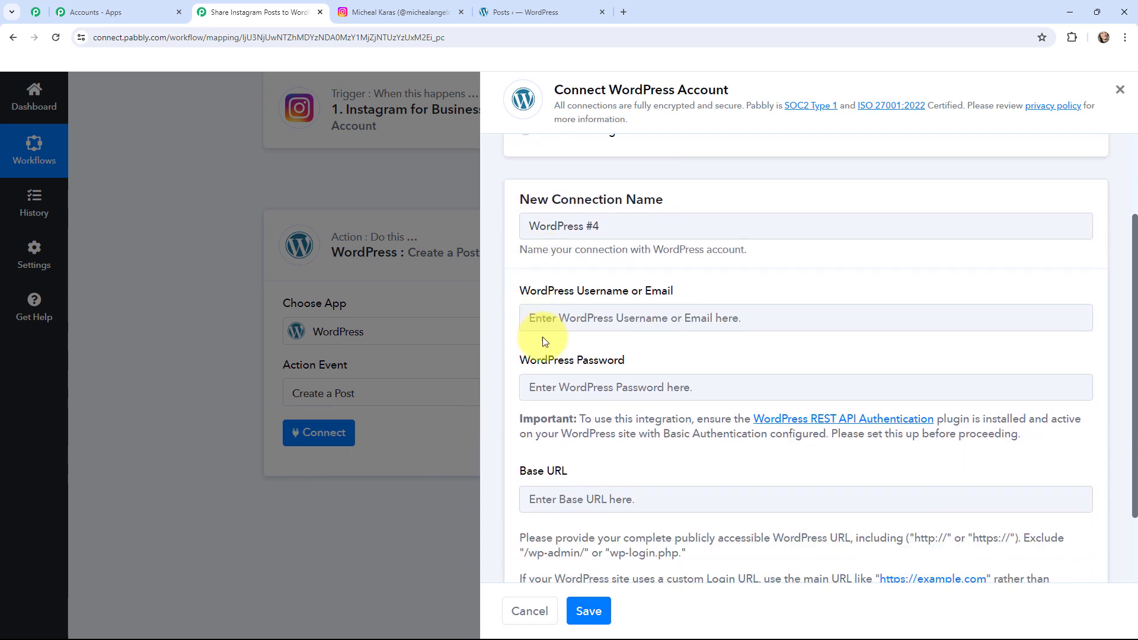
pyautogui.scroll(-1, 618, 350)
pyautogui.scroll(1, 618, 350)
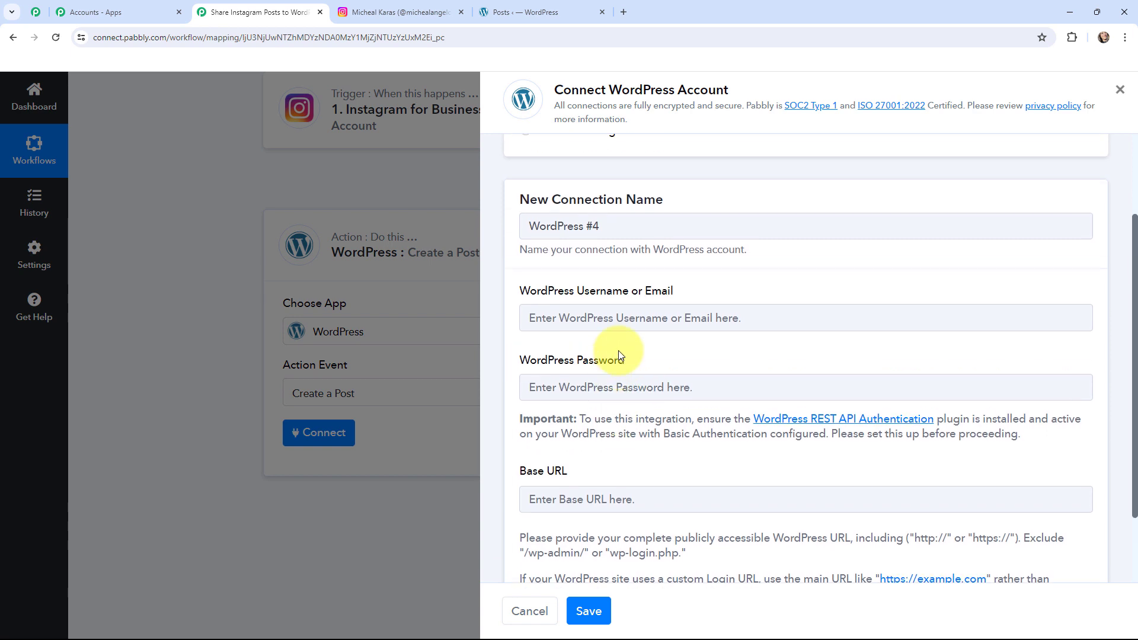
pyautogui.scroll(-1, 617, 354)
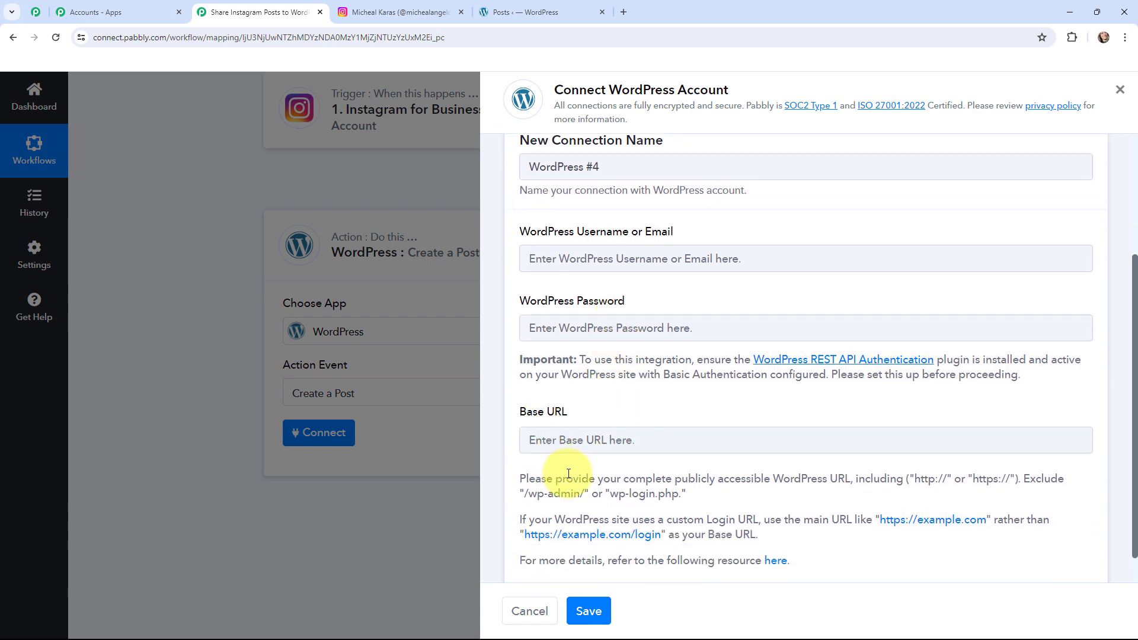
pyautogui.click(538, 11)
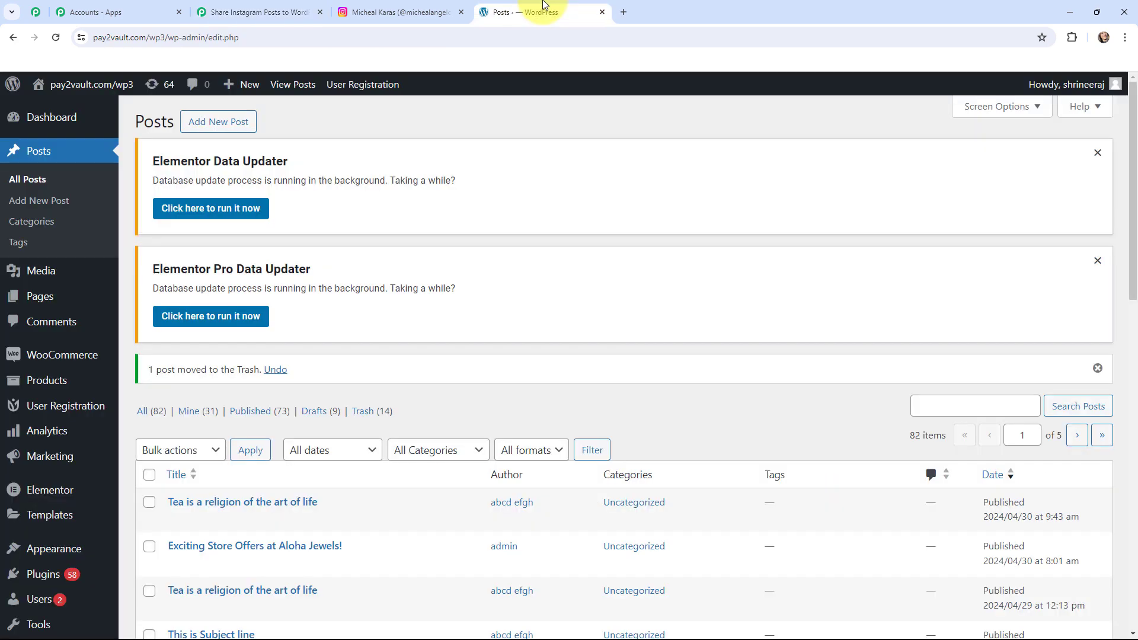
pyautogui.doubleClick(251, 37)
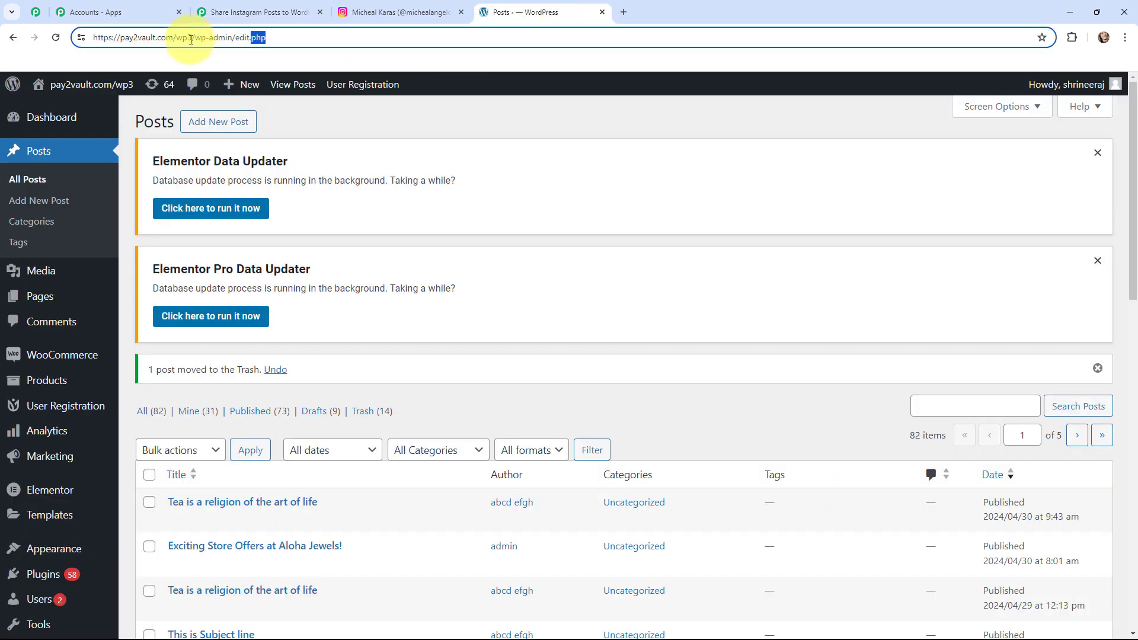
pyautogui.moveTo(190, 39); pyautogui.dragTo(96, 37)
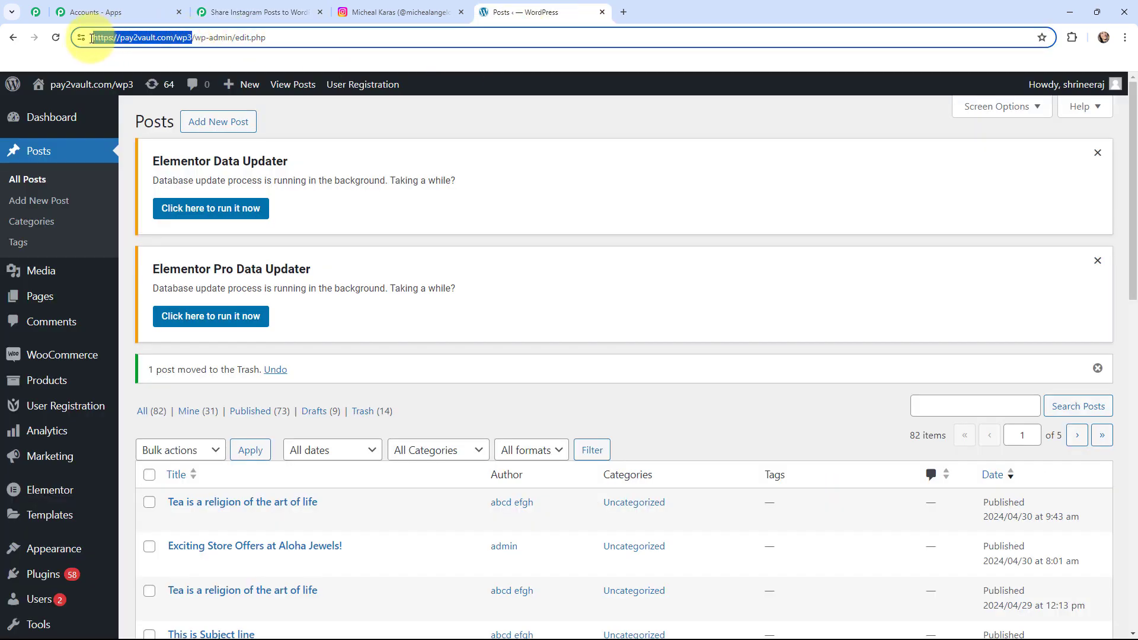
pyautogui.click(255, 12)
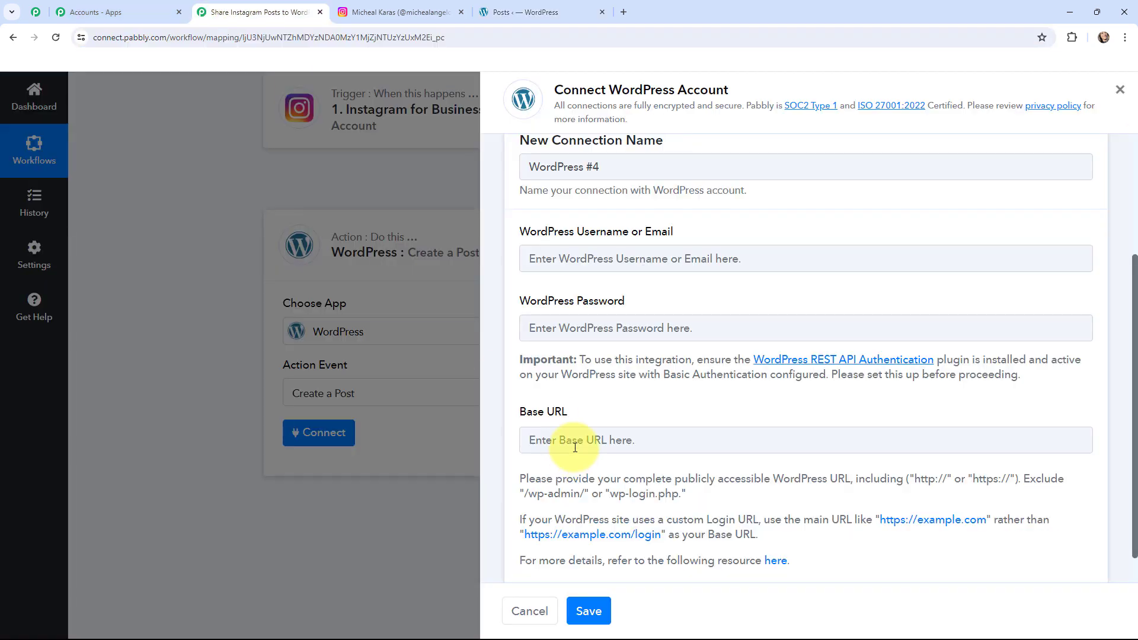
pyautogui.click(574, 448)
pyautogui.scroll(1, 603, 287)
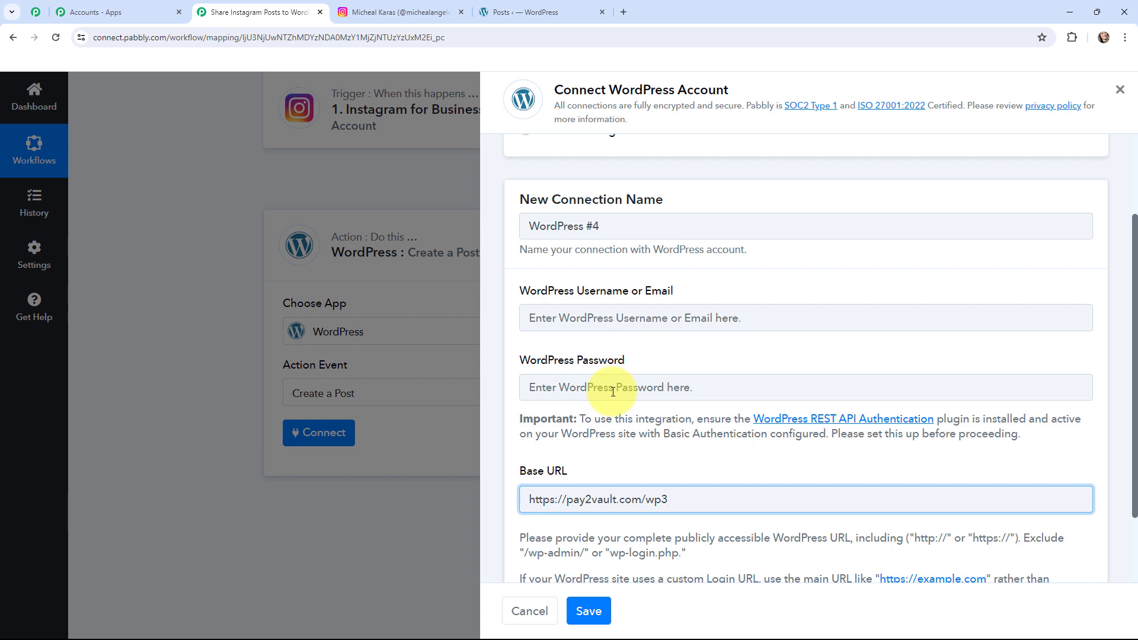
# Compare the new and existing connection options, select the existing connection WordPress #3, and save it for the action
pyautogui.scroll(2, 613, 391)
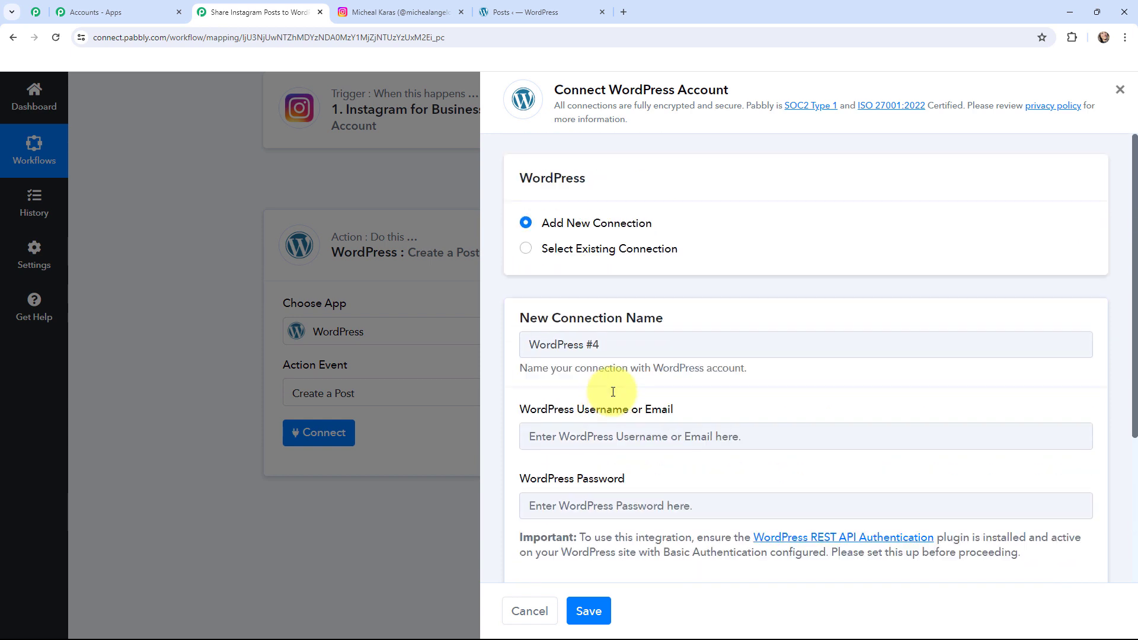
pyautogui.click(528, 249)
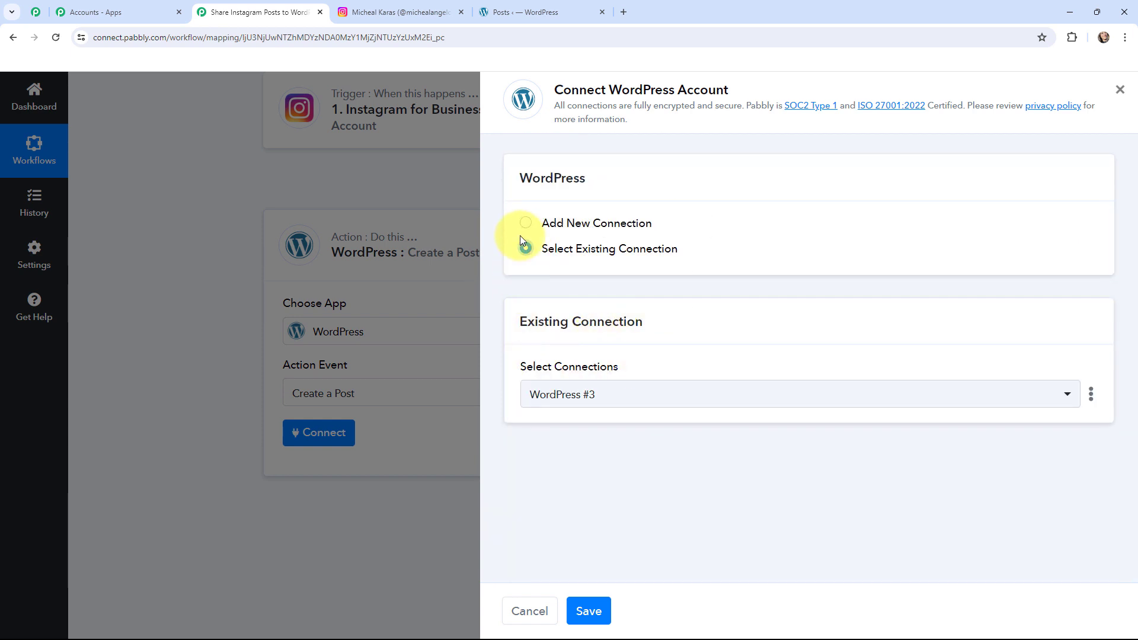
pyautogui.click(528, 225)
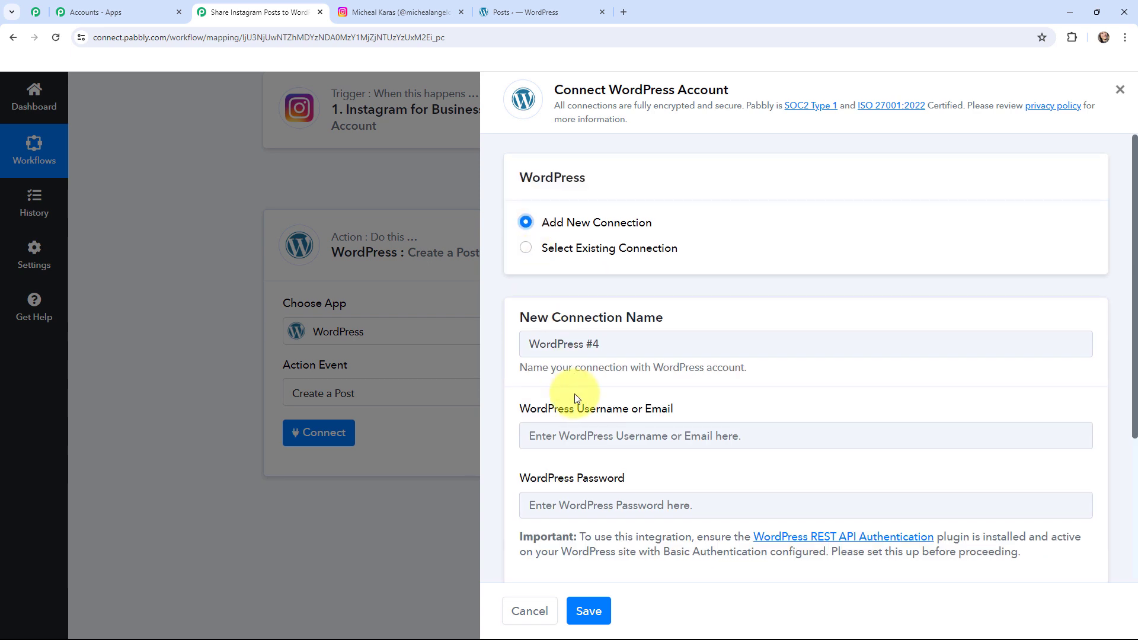
pyautogui.scroll(-1, 575, 394)
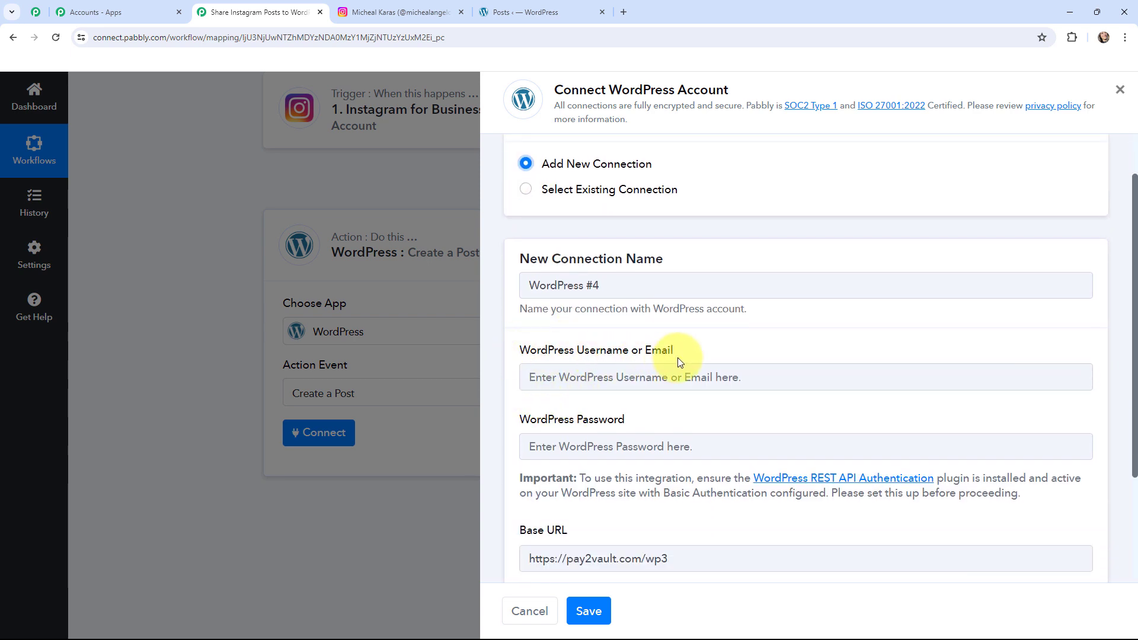
pyautogui.scroll(-2, 571, 343)
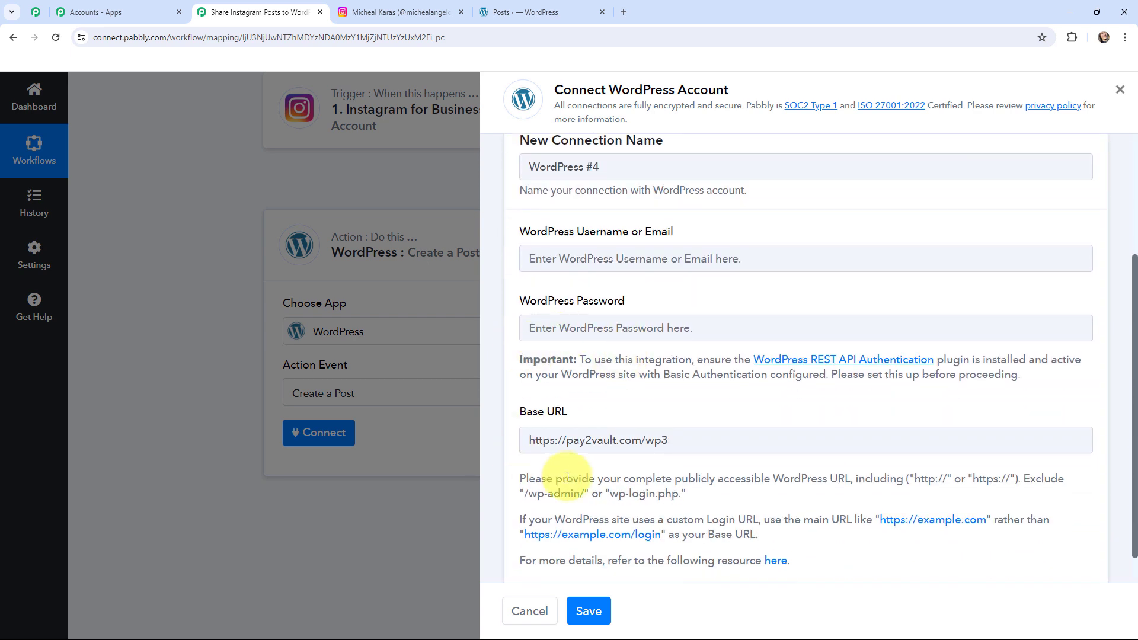
pyautogui.scroll(3, 533, 432)
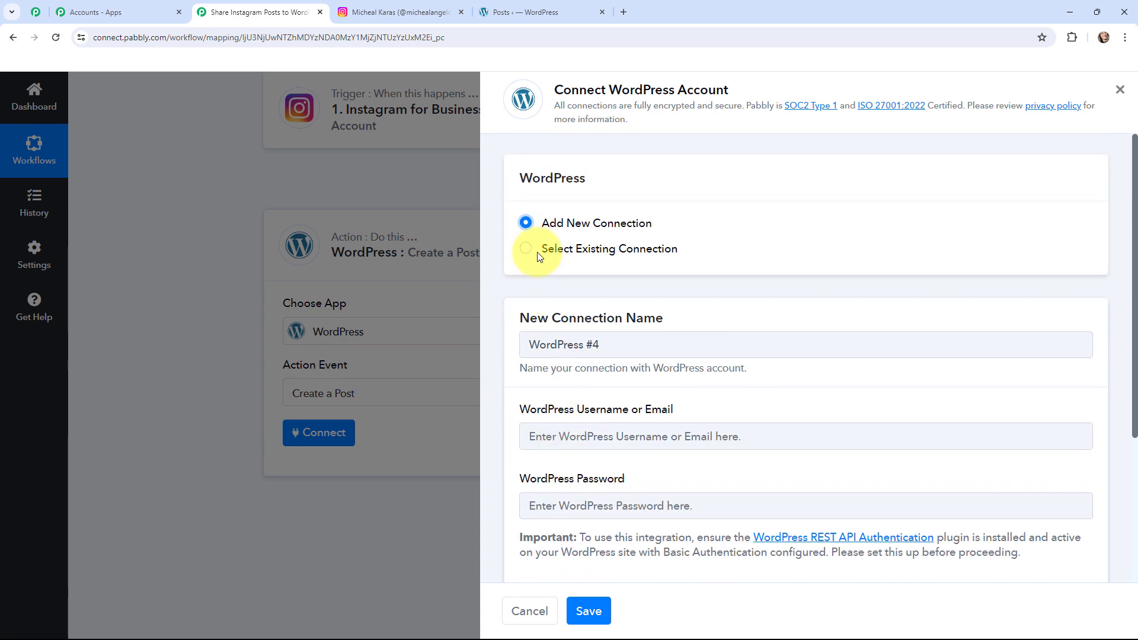
pyautogui.click(529, 250)
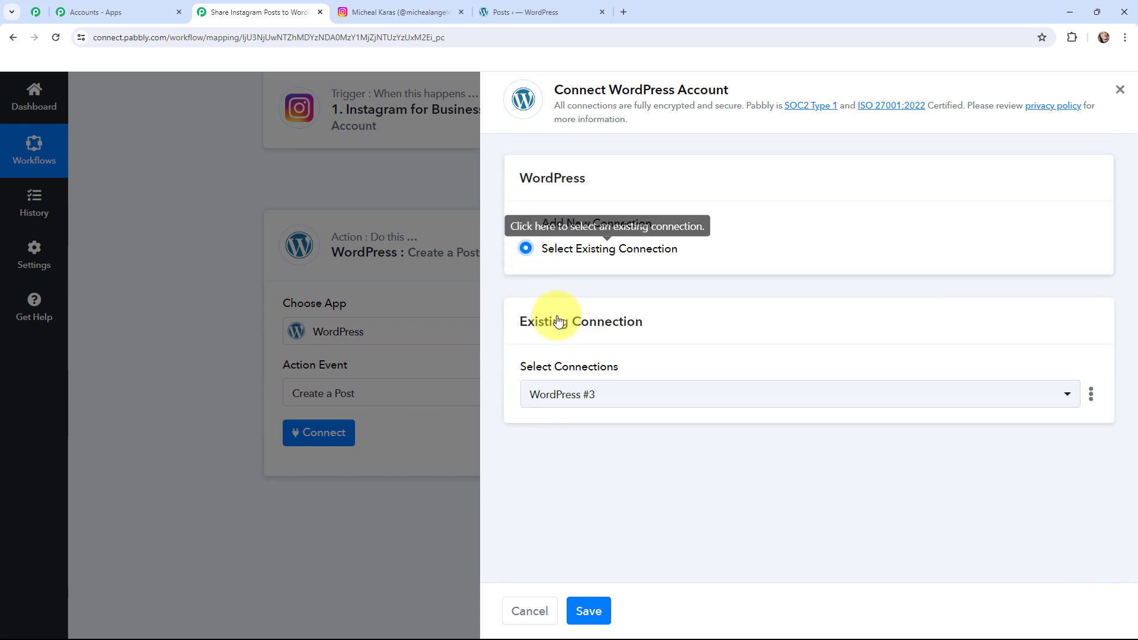
pyautogui.click(581, 608)
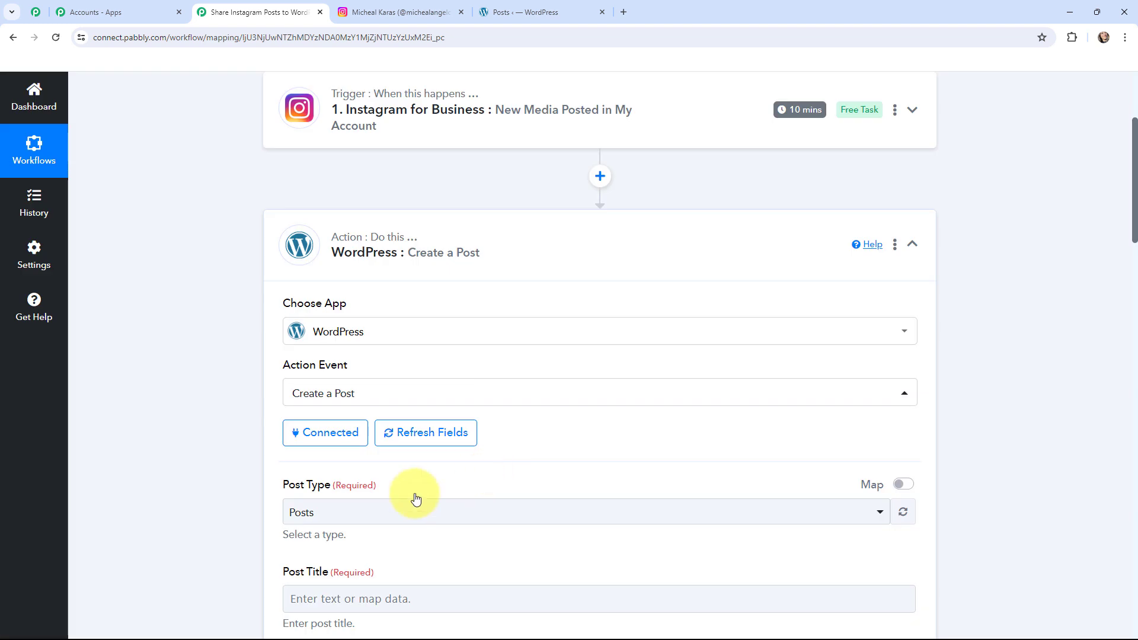
# Set the Post Type of the WordPress action to Posts
pyautogui.scroll(-2, 229, 345)
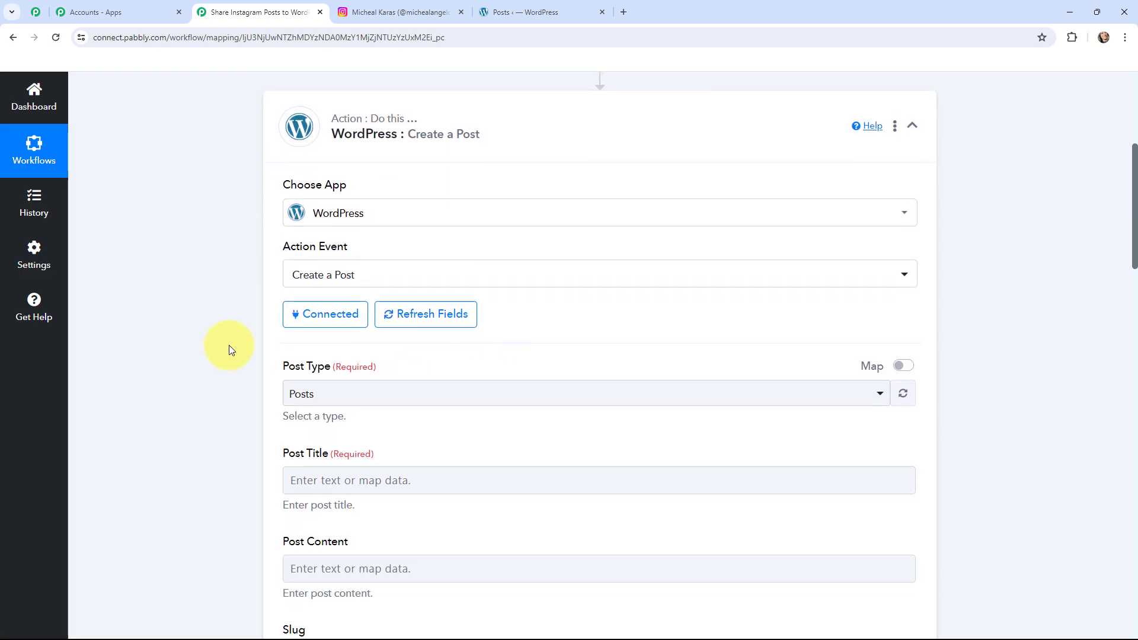
pyautogui.scroll(-1, 229, 345)
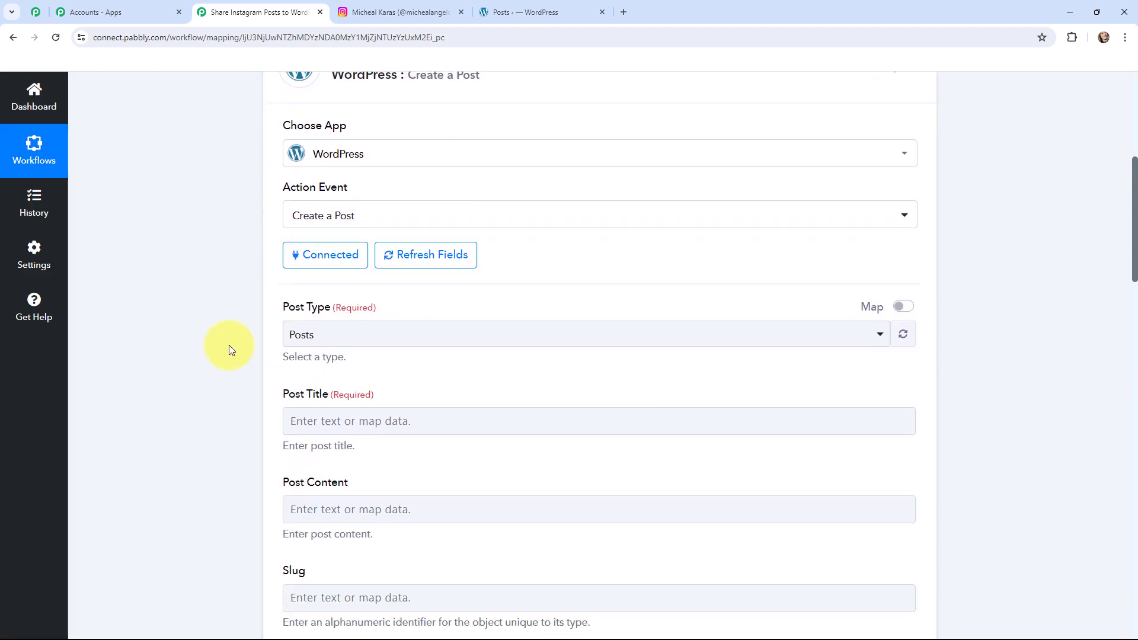
pyautogui.click(310, 335)
pyautogui.click(300, 405)
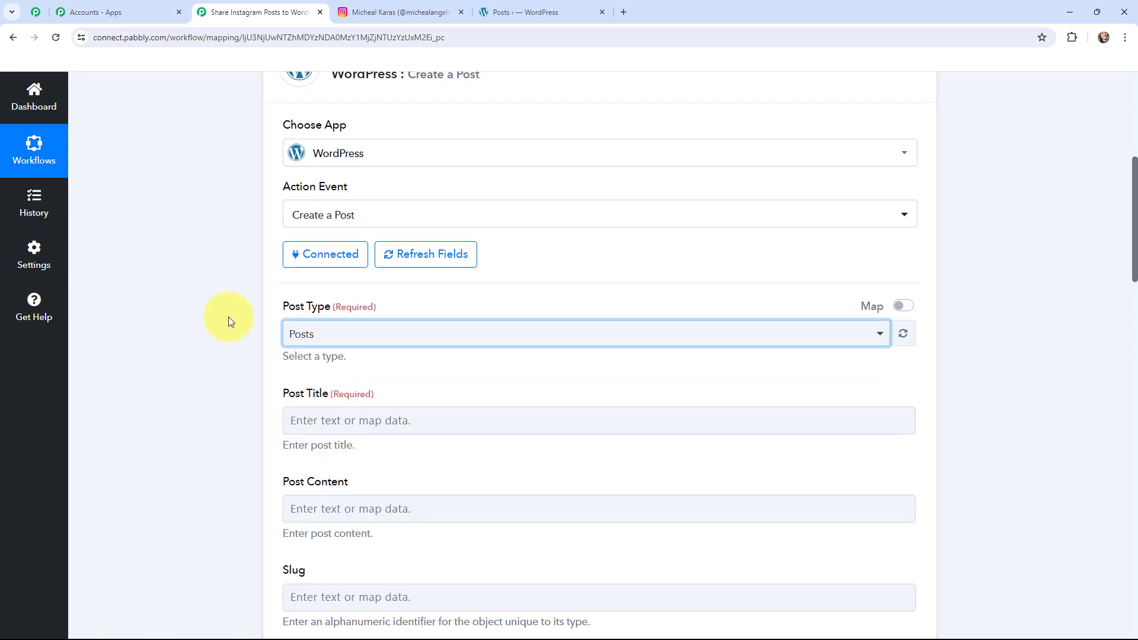
# Try mapping the Instagram trigger's Res1 Caption to the Post Title, and clear the field
pyautogui.scroll(-1, 229, 317)
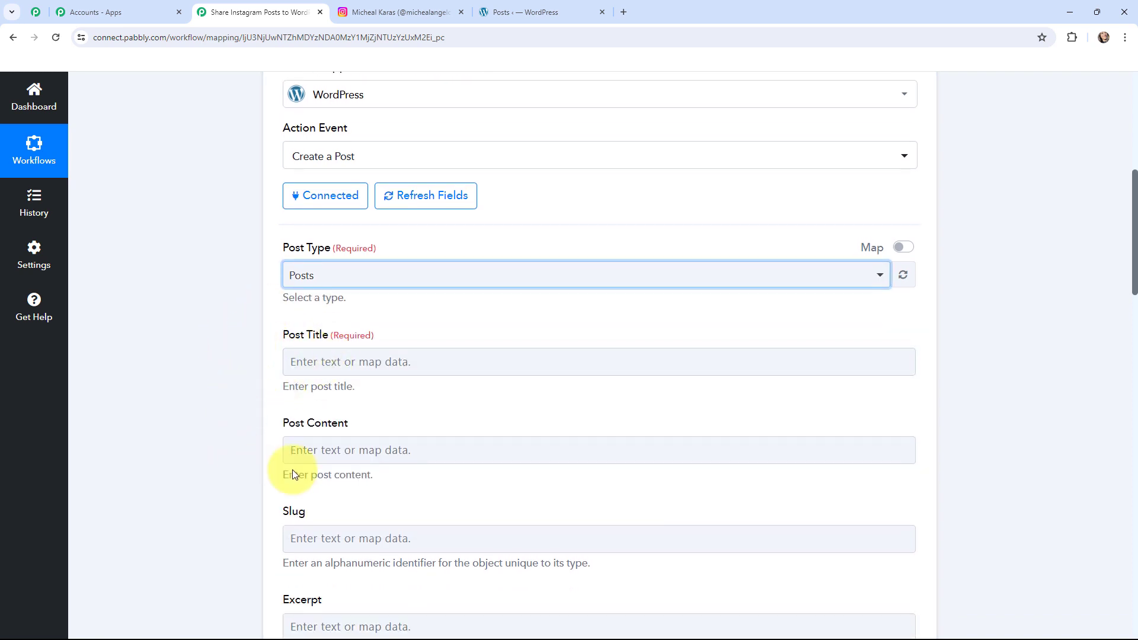
pyautogui.click(296, 359)
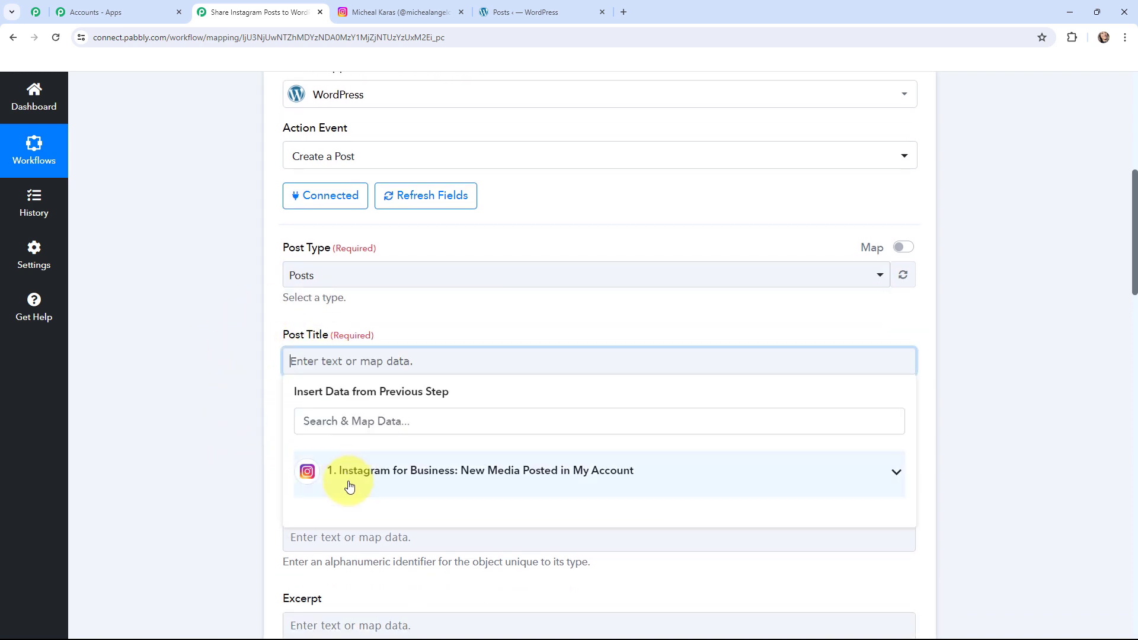
pyautogui.click(363, 468)
pyautogui.scroll(-5, 447, 382)
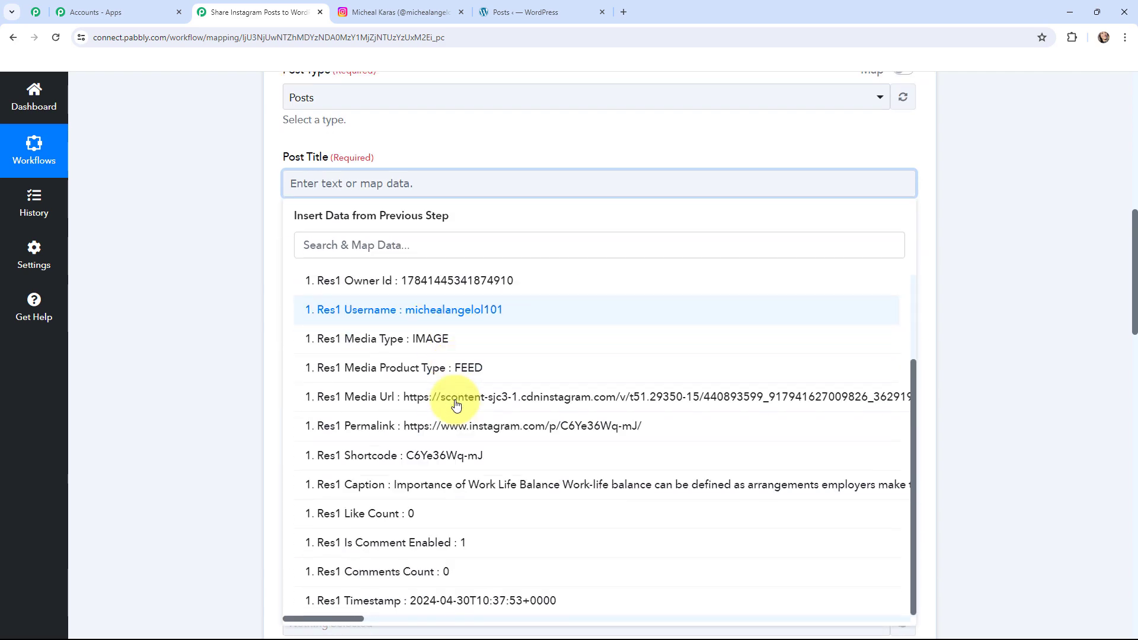
pyautogui.click(474, 490)
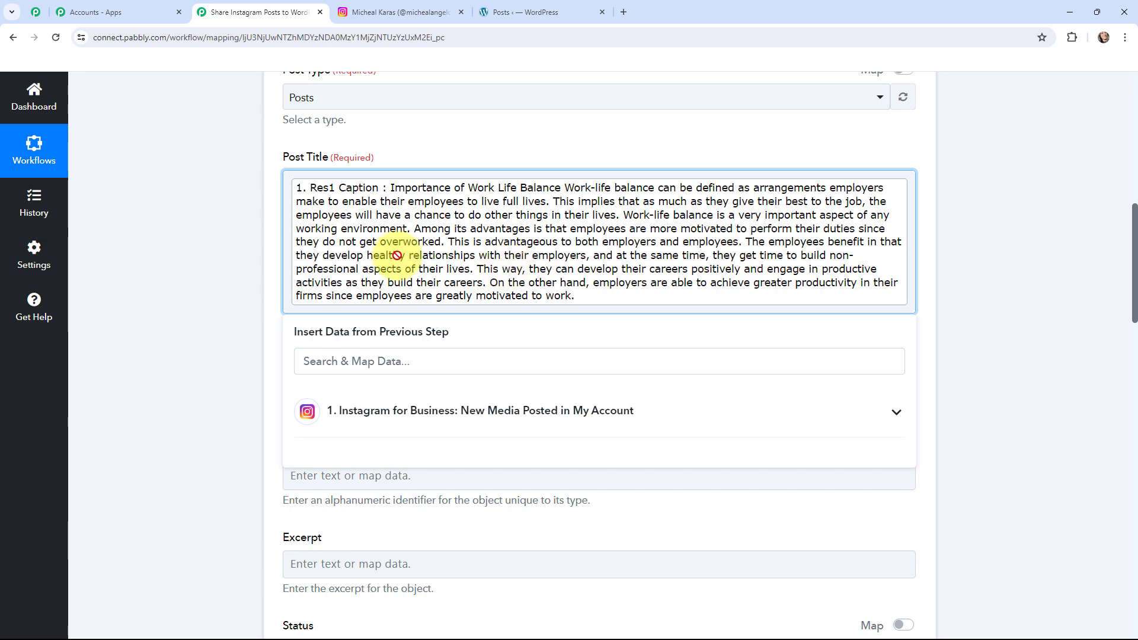
pyautogui.press('BackSpace')
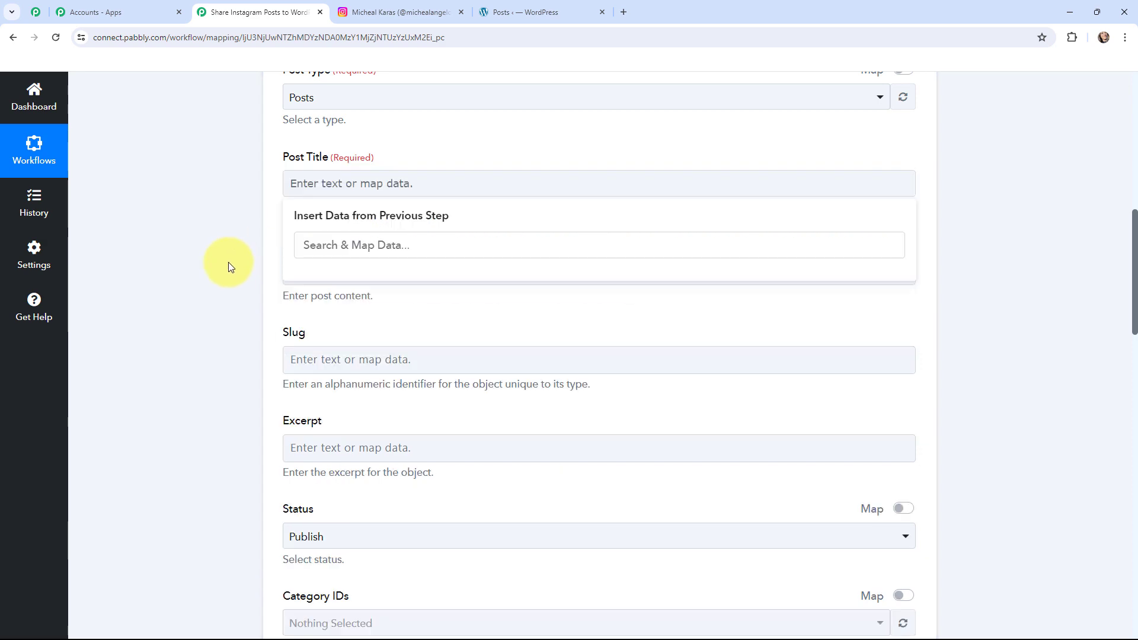
# Add an action step between the Instagram trigger and the WordPress action, using Text Formatter by Pabbly
pyautogui.scroll(10, 229, 262)
pyautogui.click(600, 293)
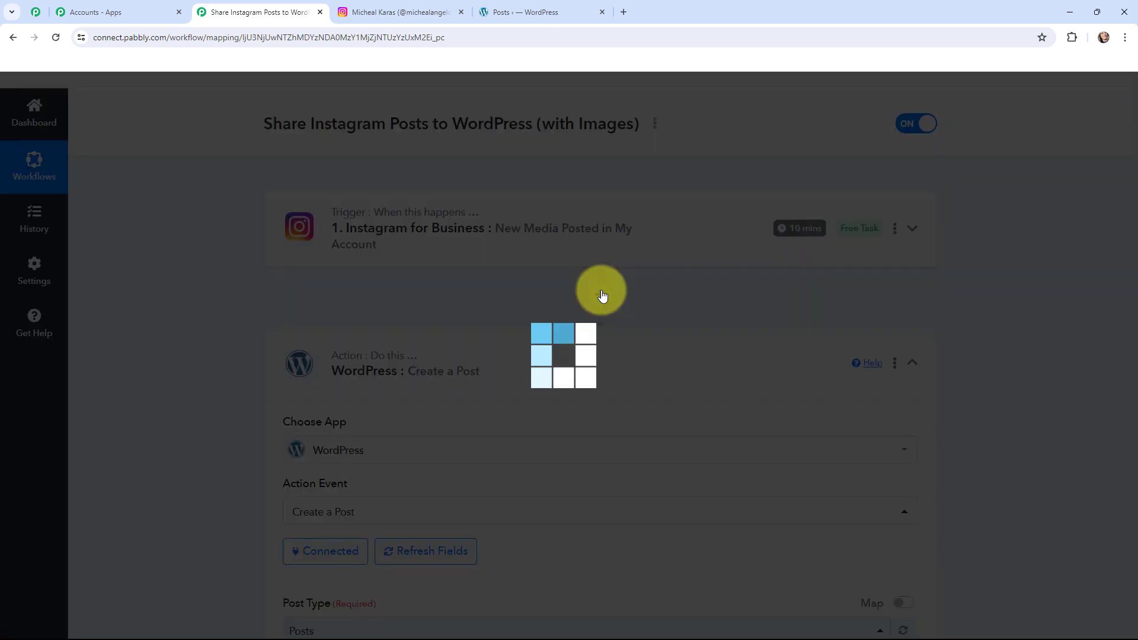
pyautogui.click(386, 329)
pyautogui.write('text')
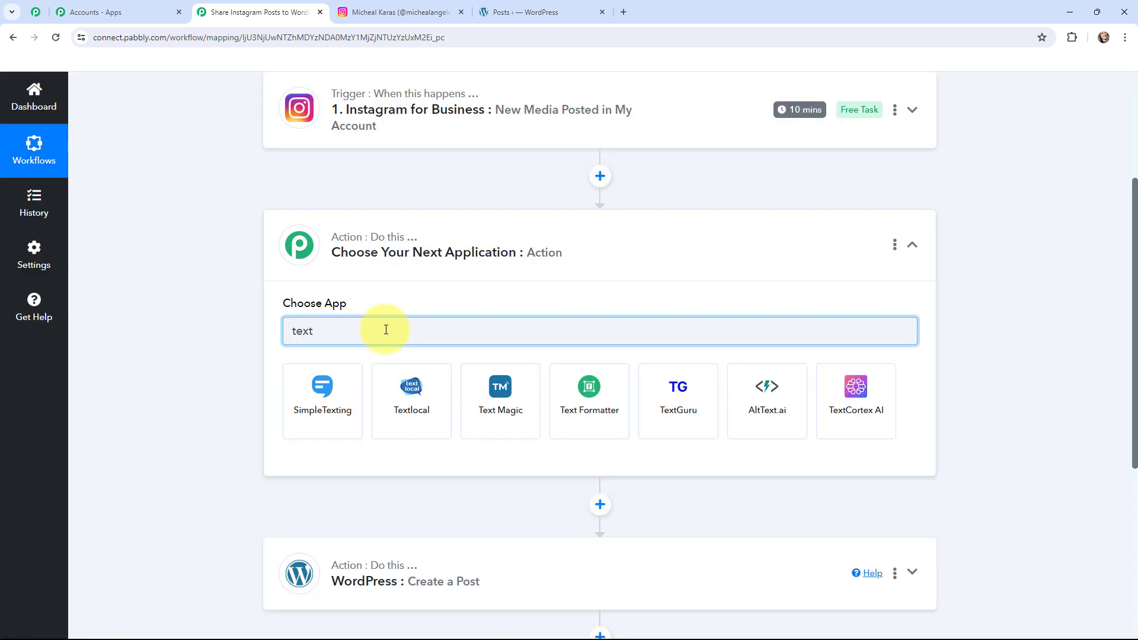
pyautogui.click(583, 398)
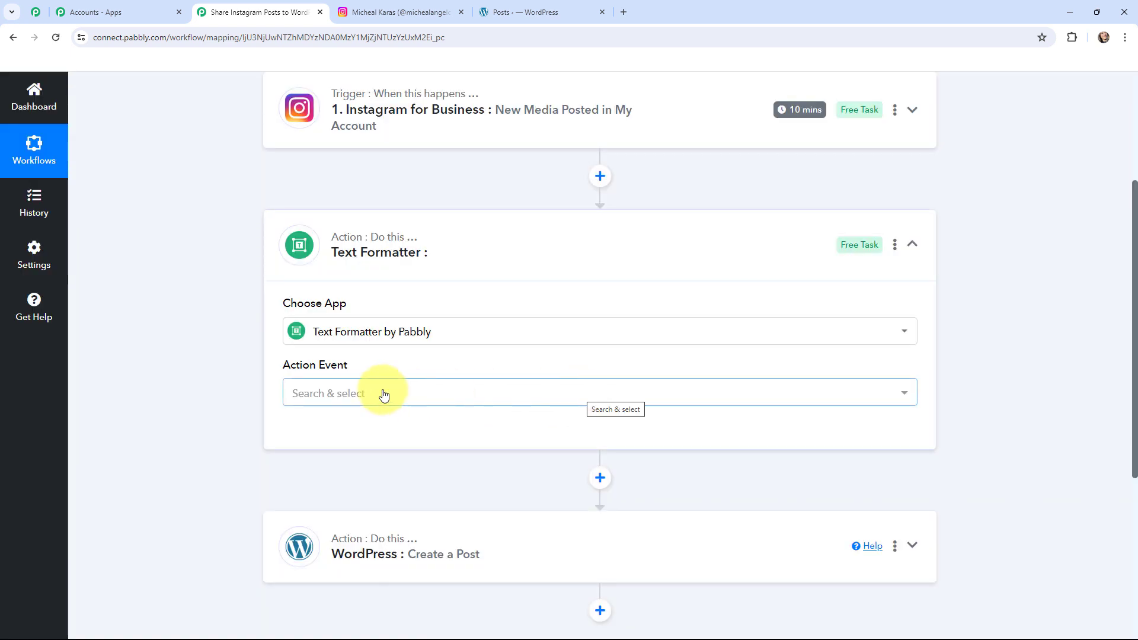
# Set the Text Formatter's action event to Split Text and connect it
pyautogui.click(384, 394)
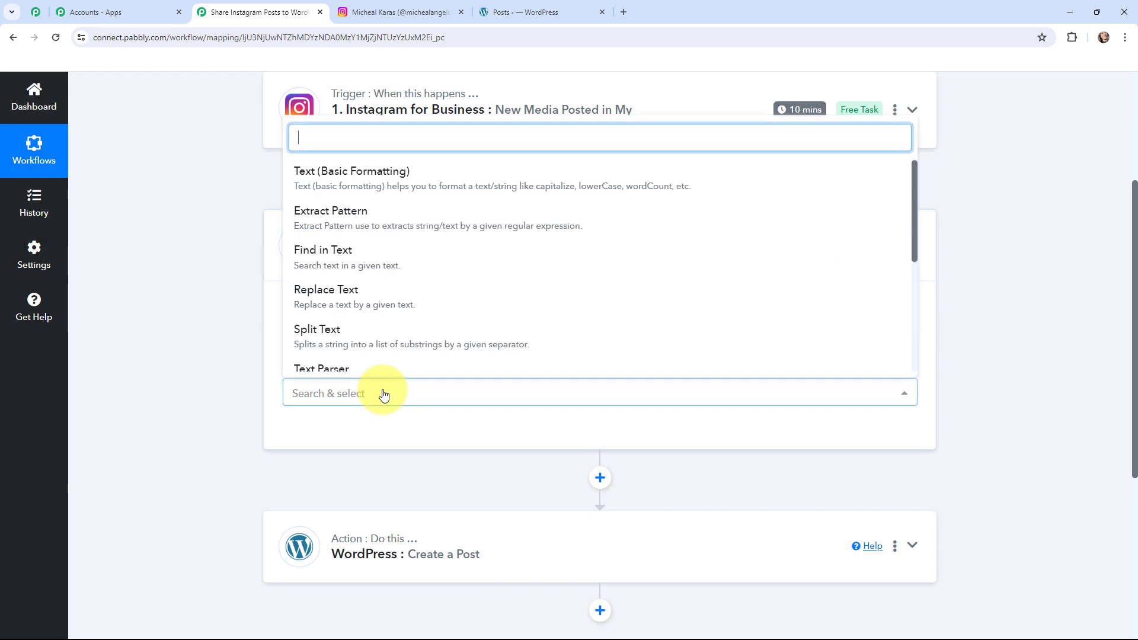
pyautogui.click(377, 328)
pyautogui.click(319, 432)
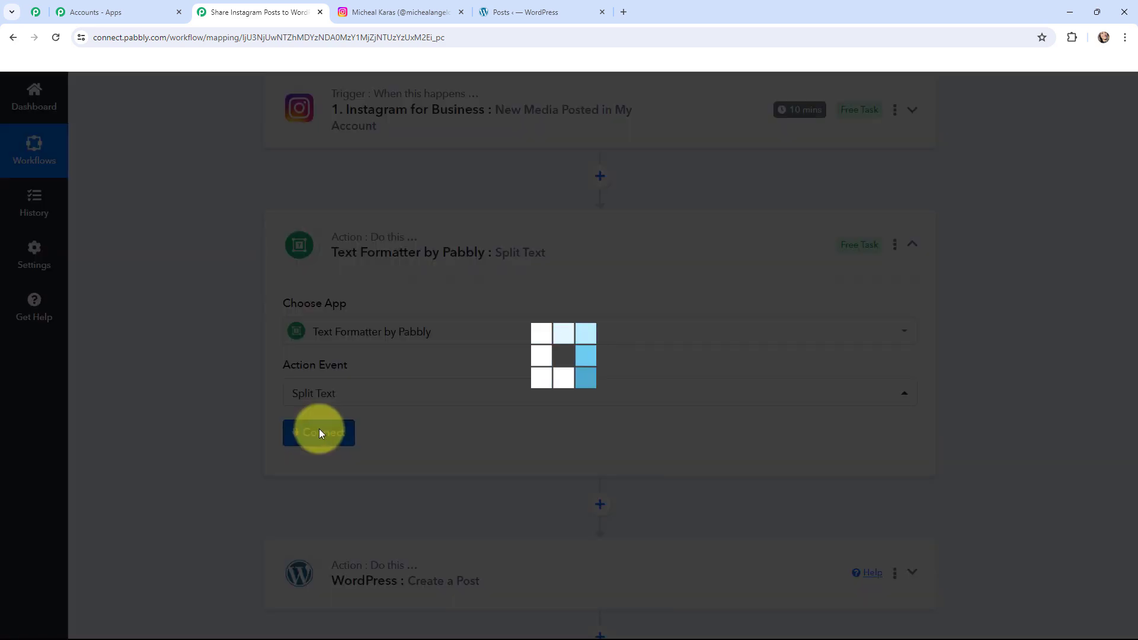
# Map the Instagram trigger's Res1 Caption to the Text to Split field of the Text Formatter step
pyautogui.scroll(-4, 412, 356)
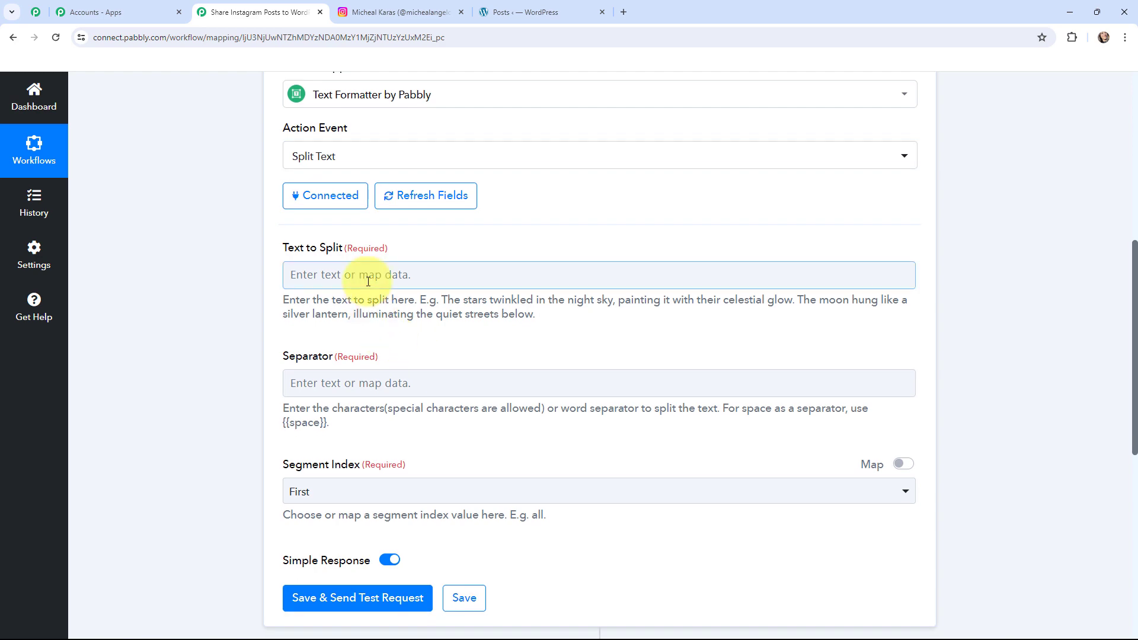
pyautogui.click(368, 281)
pyautogui.click(381, 394)
pyautogui.scroll(-3, 415, 501)
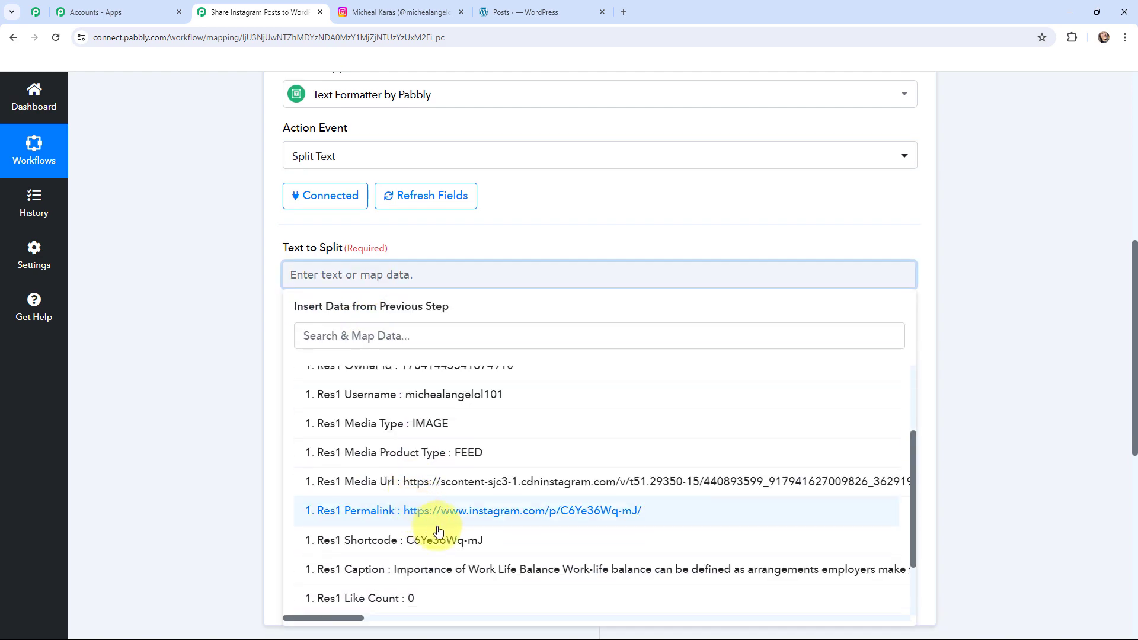
pyautogui.scroll(-1, 438, 527)
pyautogui.click(438, 513)
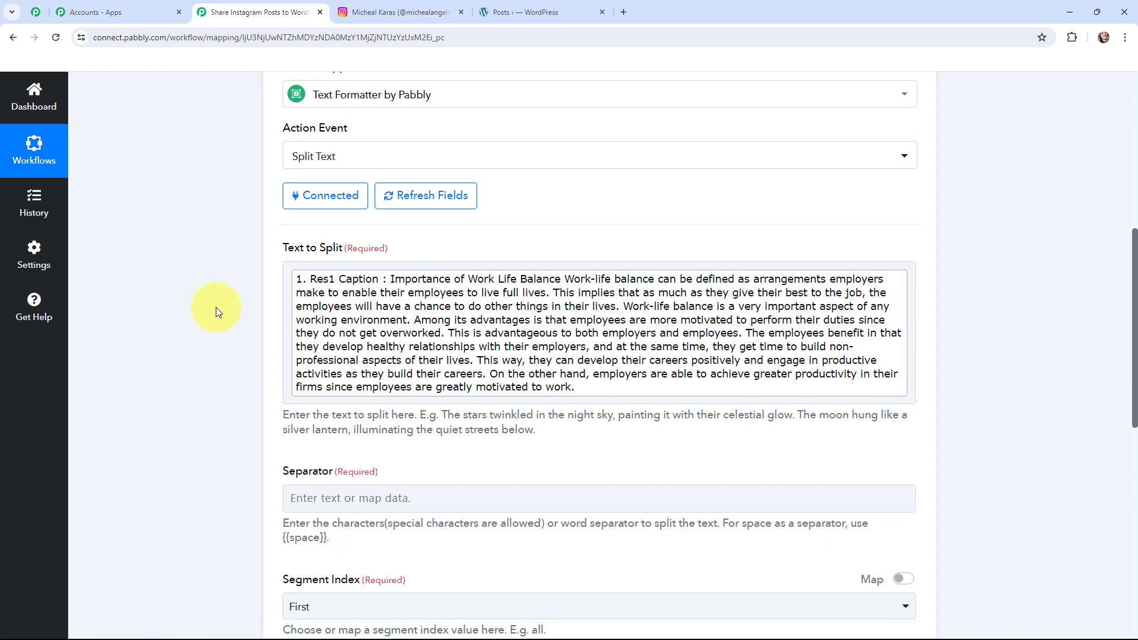
# Set the Separator to Work-Life and keep the Segment Index at First
pyautogui.scroll(-2, 247, 318)
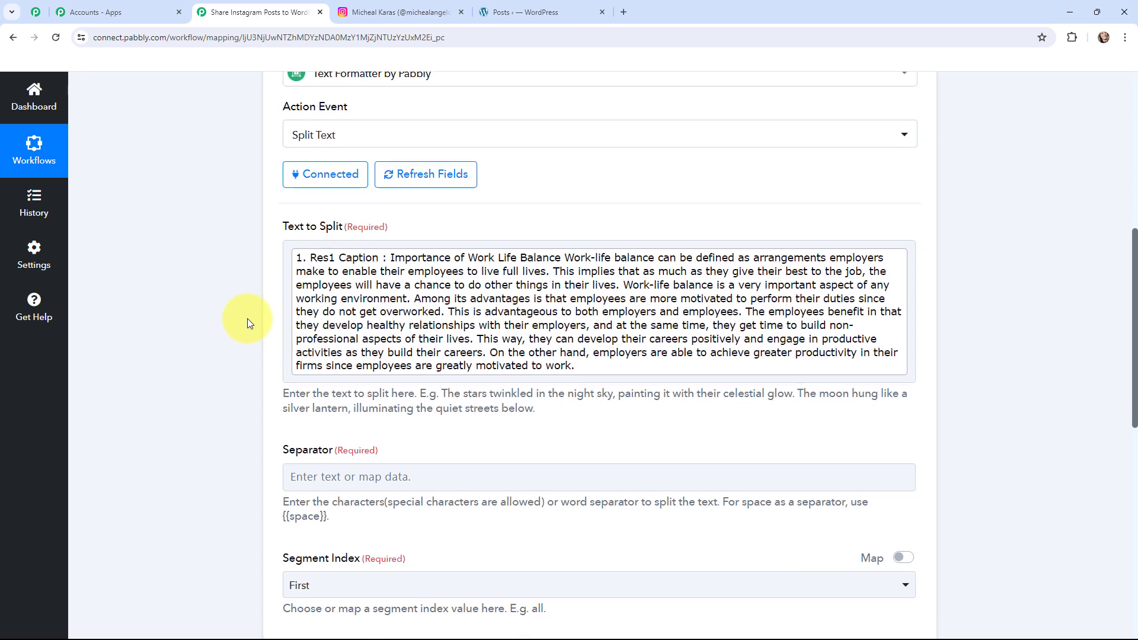
pyautogui.scroll(1, 336, 346)
pyautogui.scroll(-1, 336, 346)
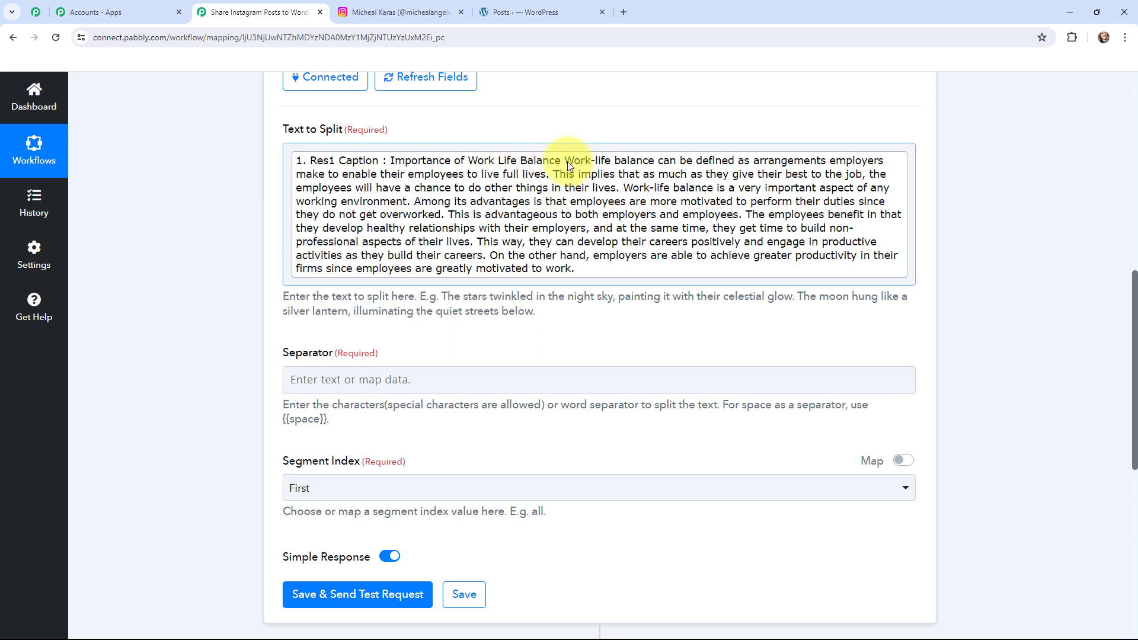
pyautogui.click(350, 386)
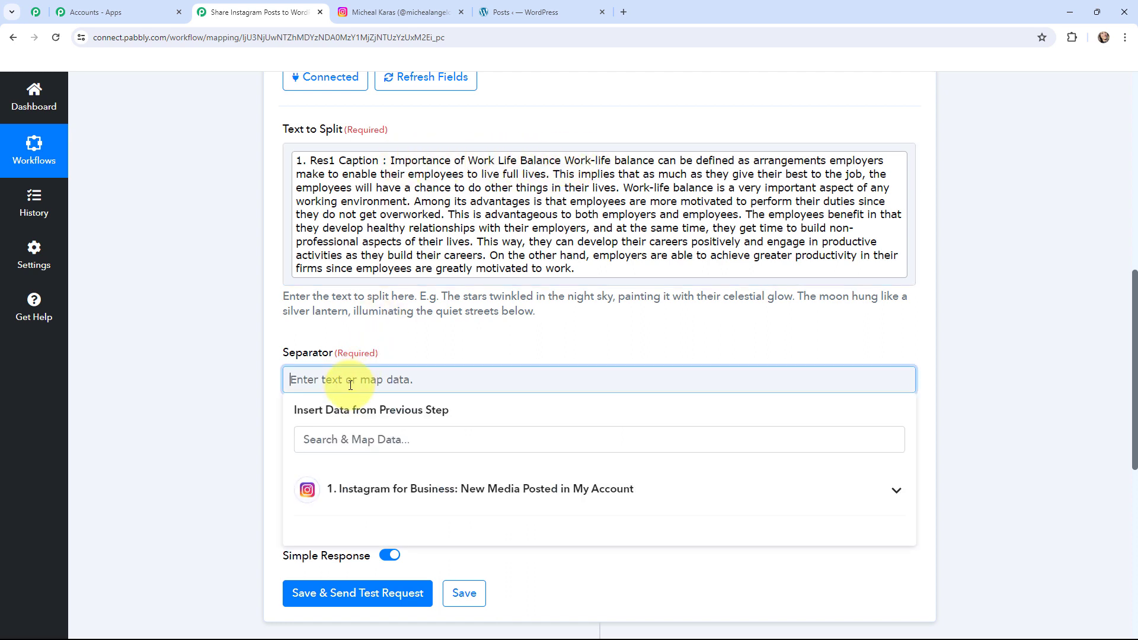
pyautogui.write('Work-Lifg')
pyautogui.click(371, 336)
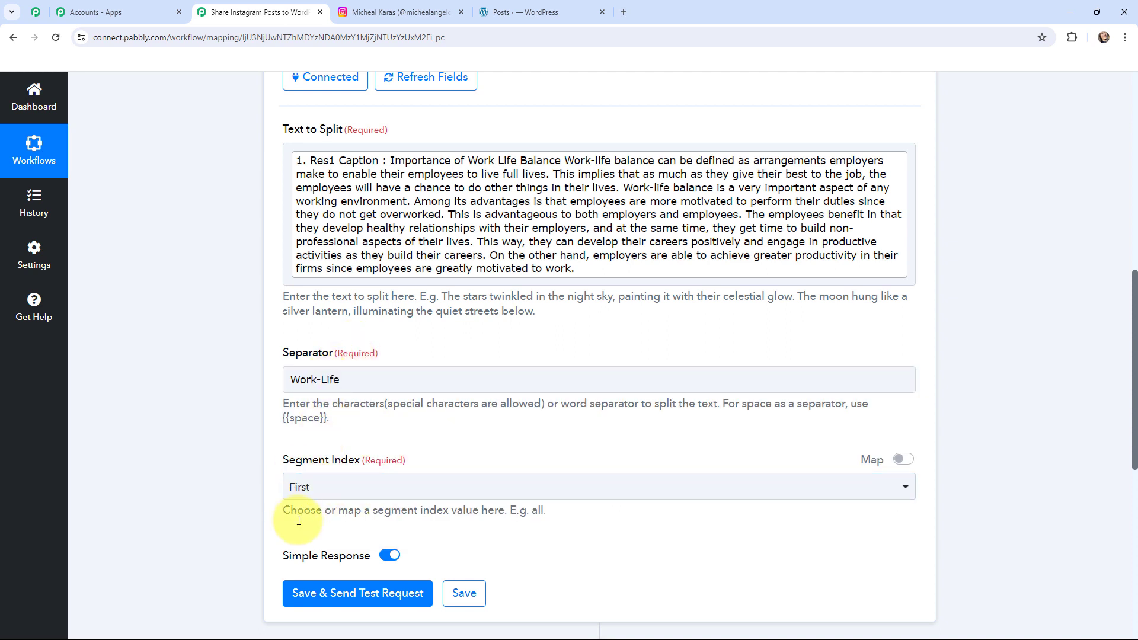
pyautogui.click(307, 491)
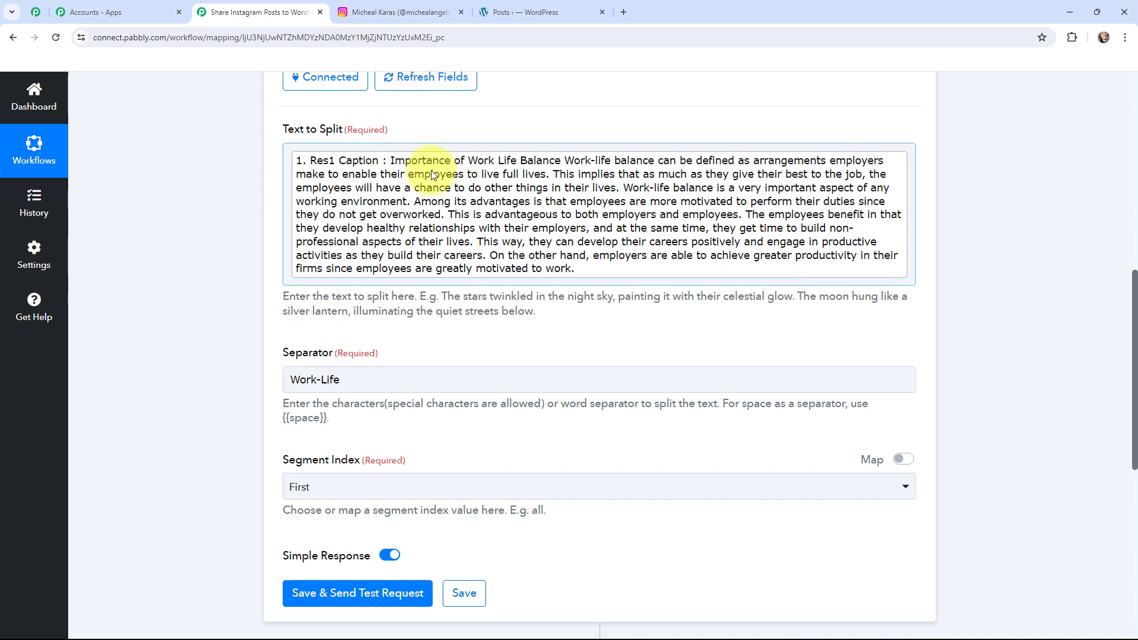
# Save the Split Text step with a test request and check the Result value in the response
pyautogui.click(359, 593)
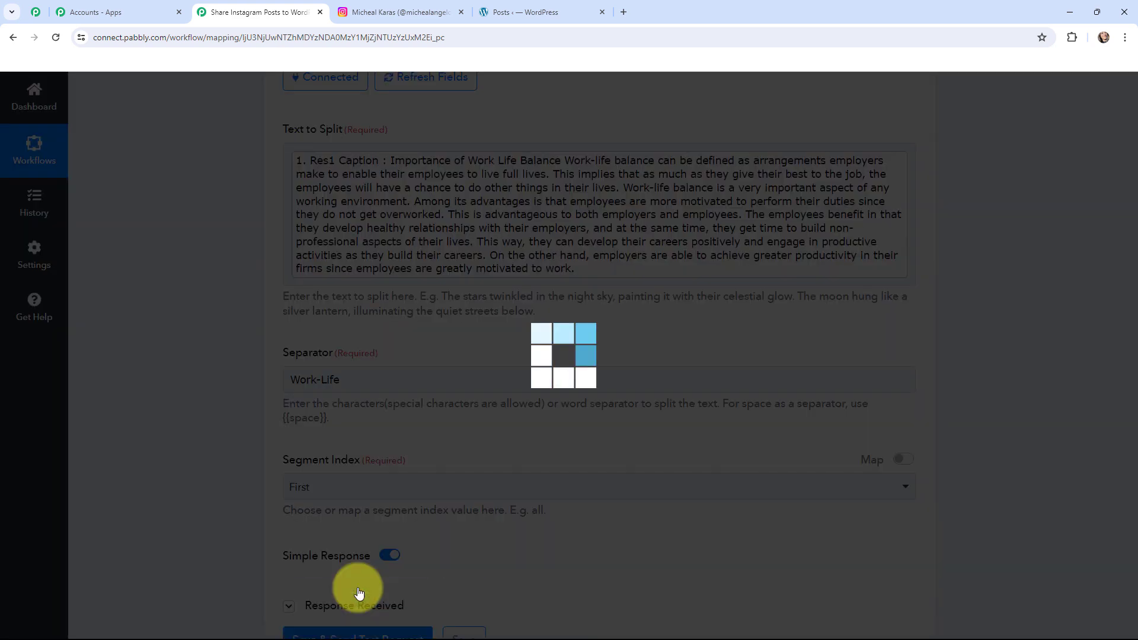
pyautogui.scroll(-4, 585, 402)
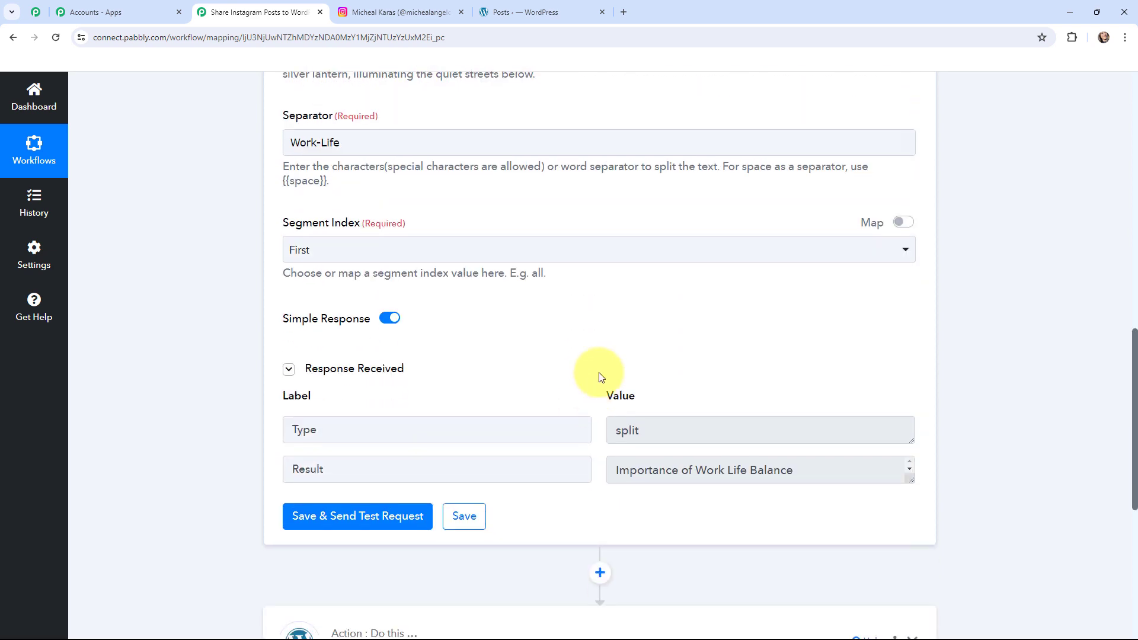
pyautogui.click(619, 471)
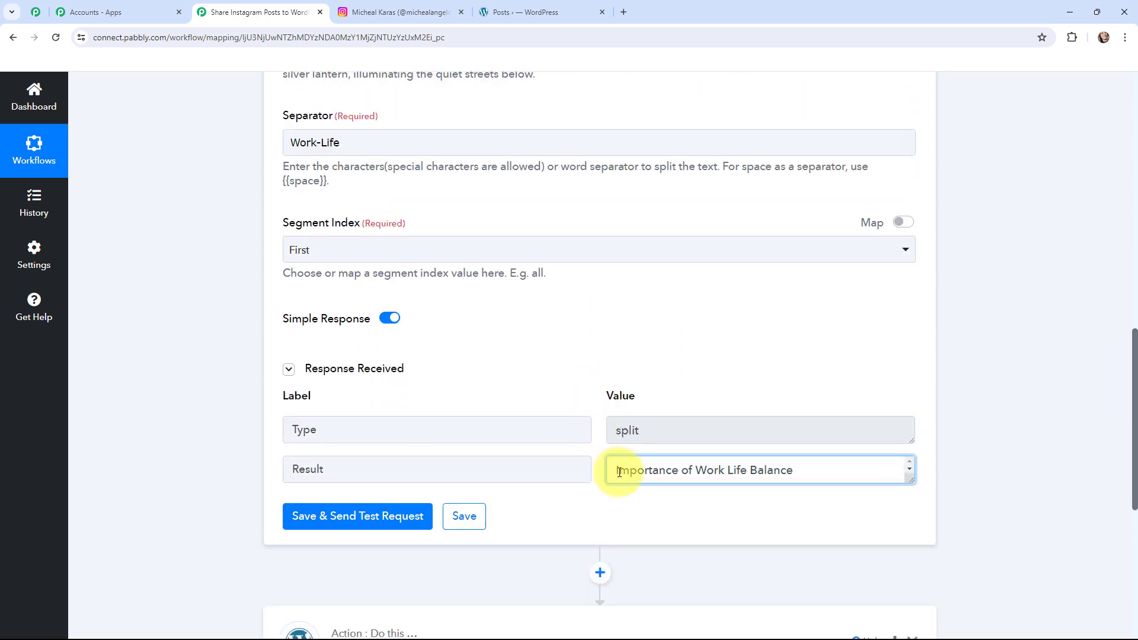
pyautogui.moveTo(619, 471); pyautogui.dragTo(817, 467)
pyautogui.click(818, 467)
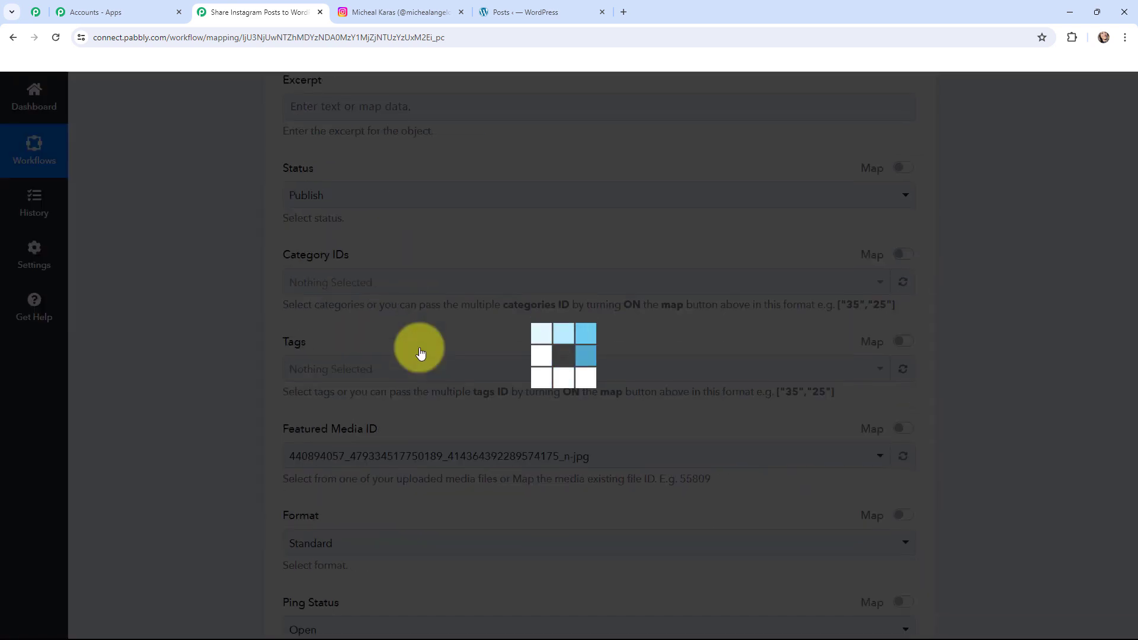
# Map the Text Formatter's Result to the Post Title of the WordPress action
pyautogui.scroll(-6, 231, 325)
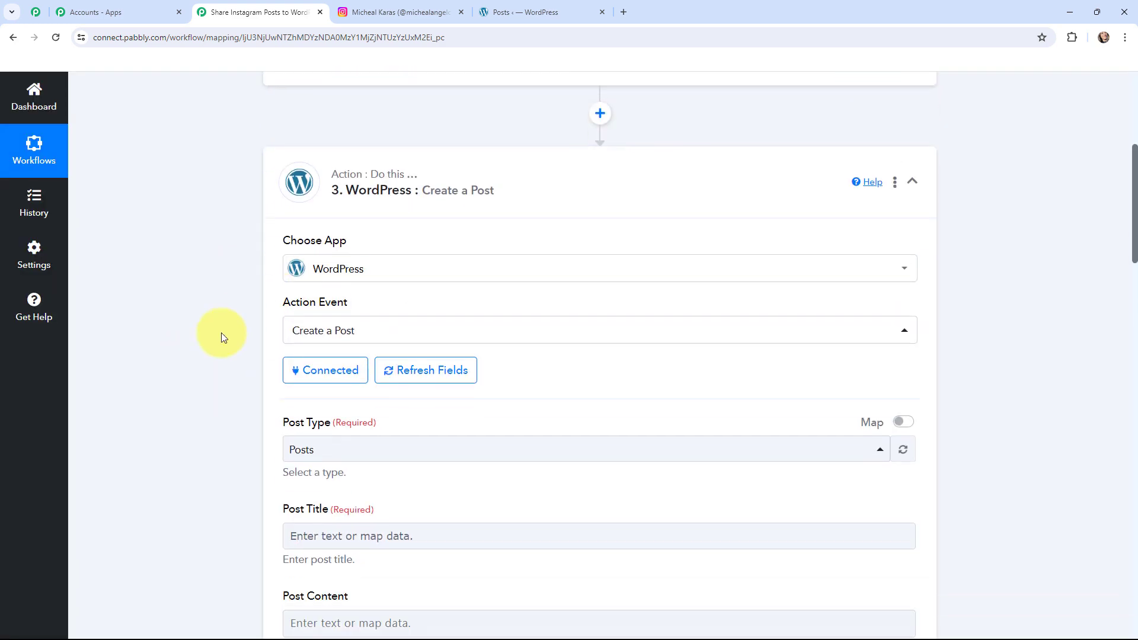
pyautogui.click(286, 239)
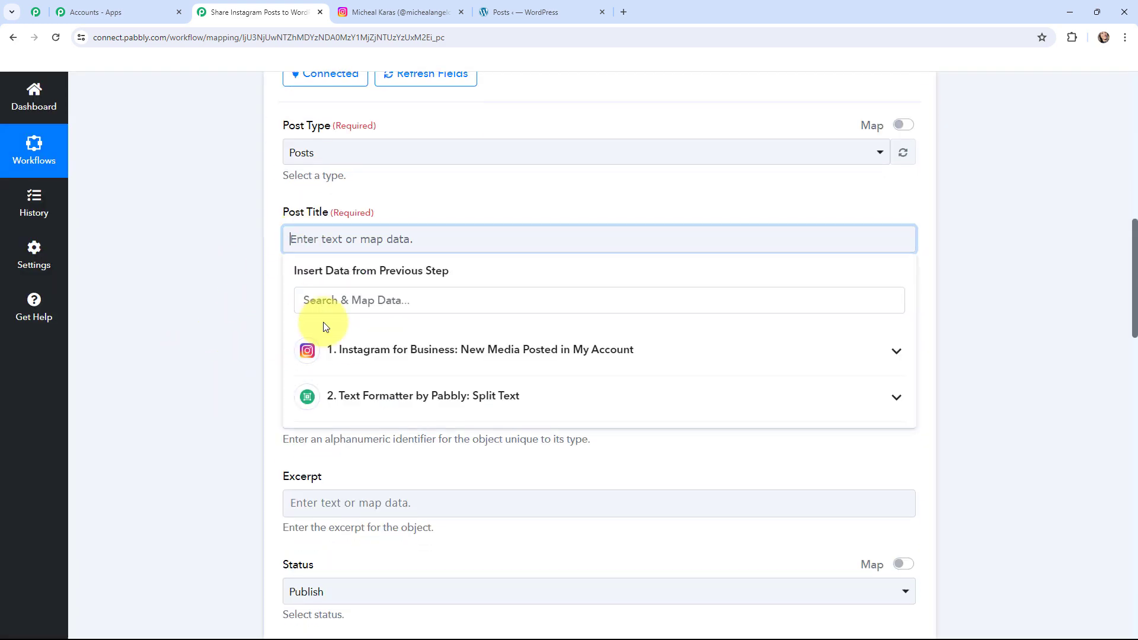
pyautogui.click(340, 396)
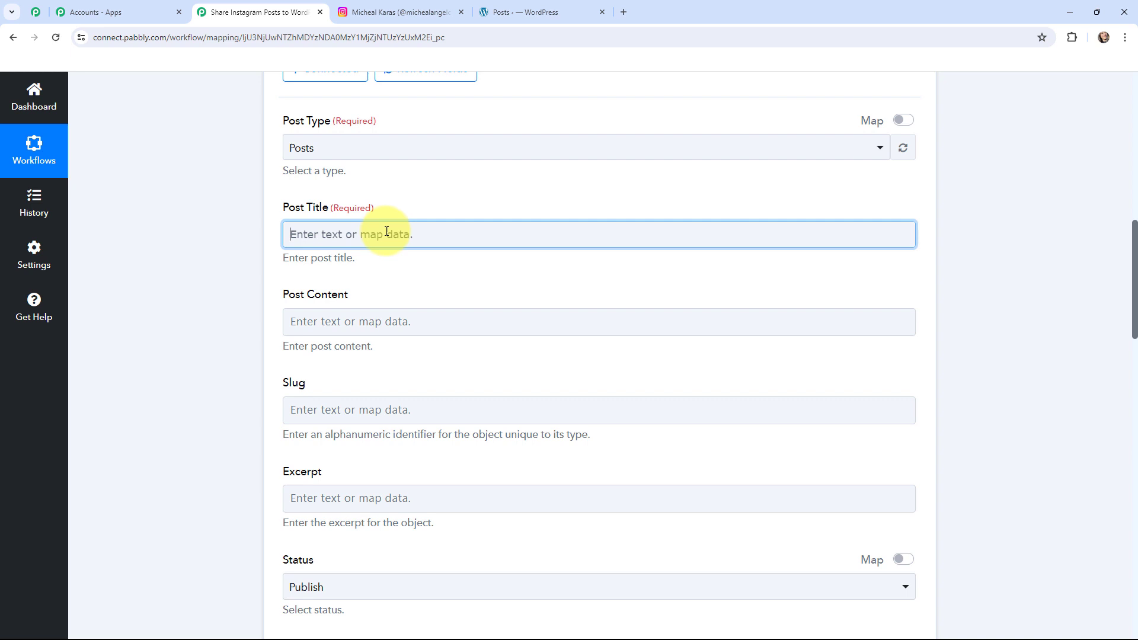
pyautogui.click(386, 233)
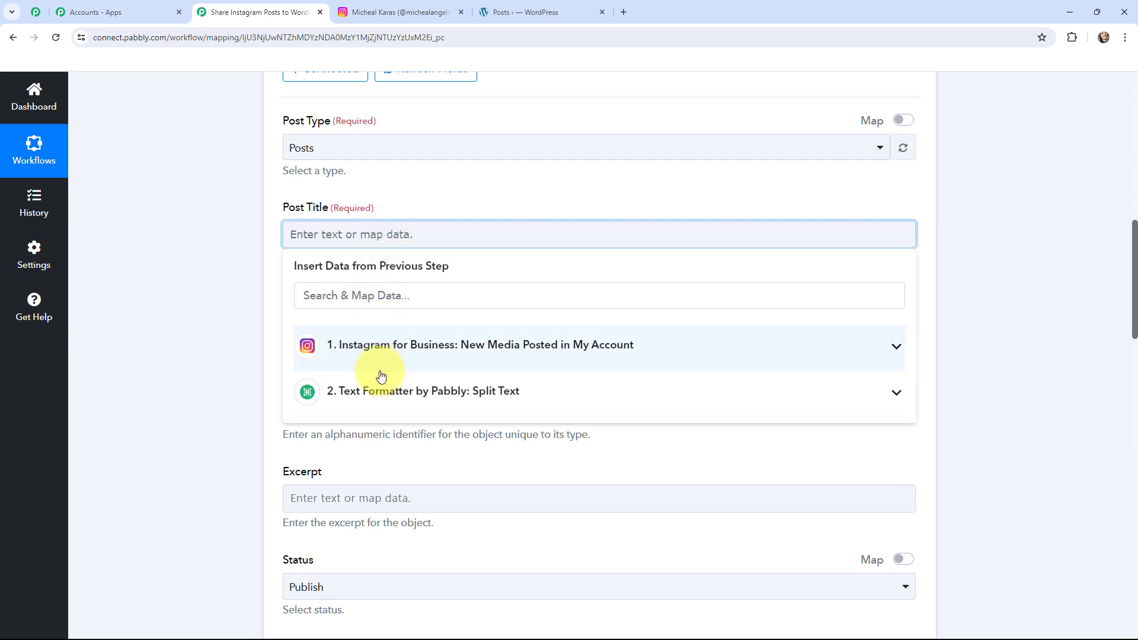
pyautogui.click(387, 392)
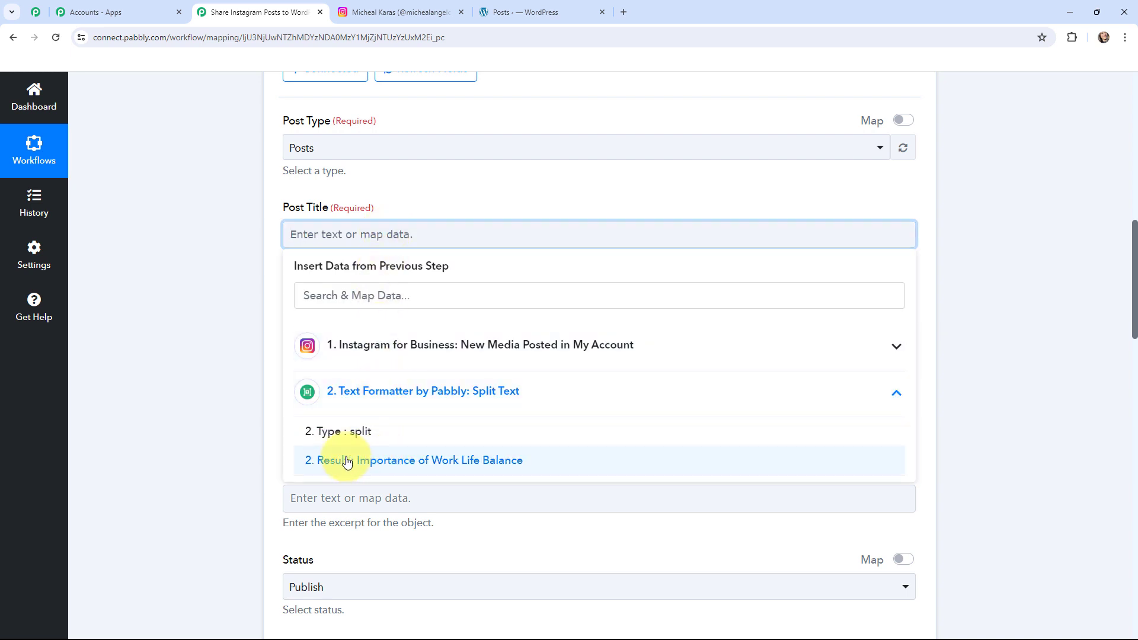
pyautogui.click(494, 468)
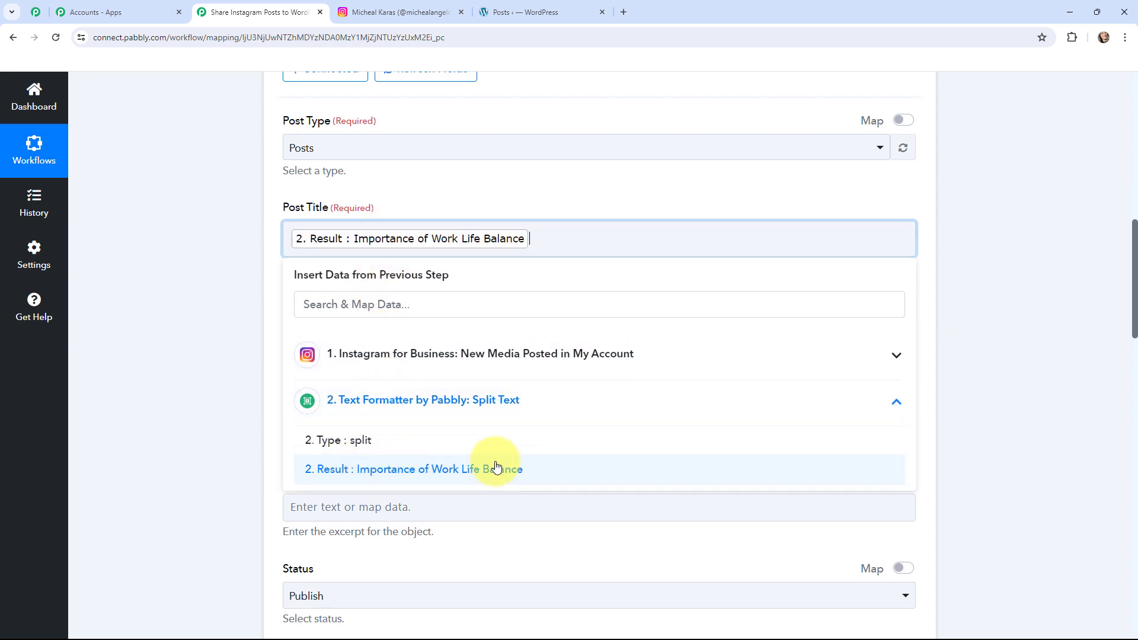
pyautogui.click(213, 264)
# Enter the image tag <img src=''/n> in Post Content and map the Instagram Res1 Media Url between its quotes
pyautogui.click(330, 338)
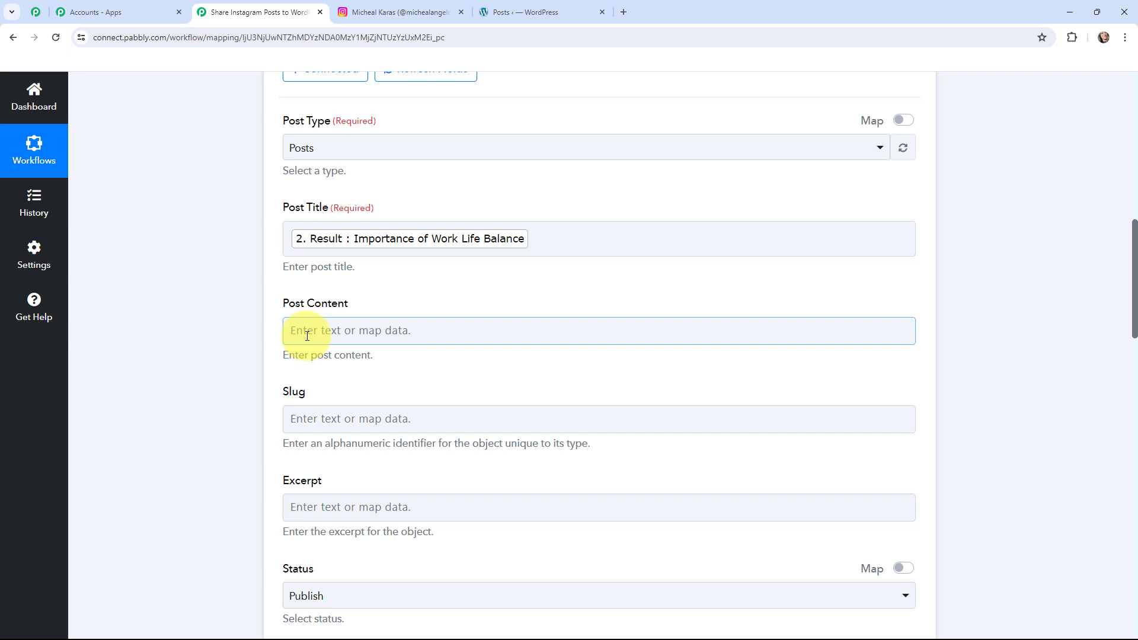
pyautogui.click(307, 336)
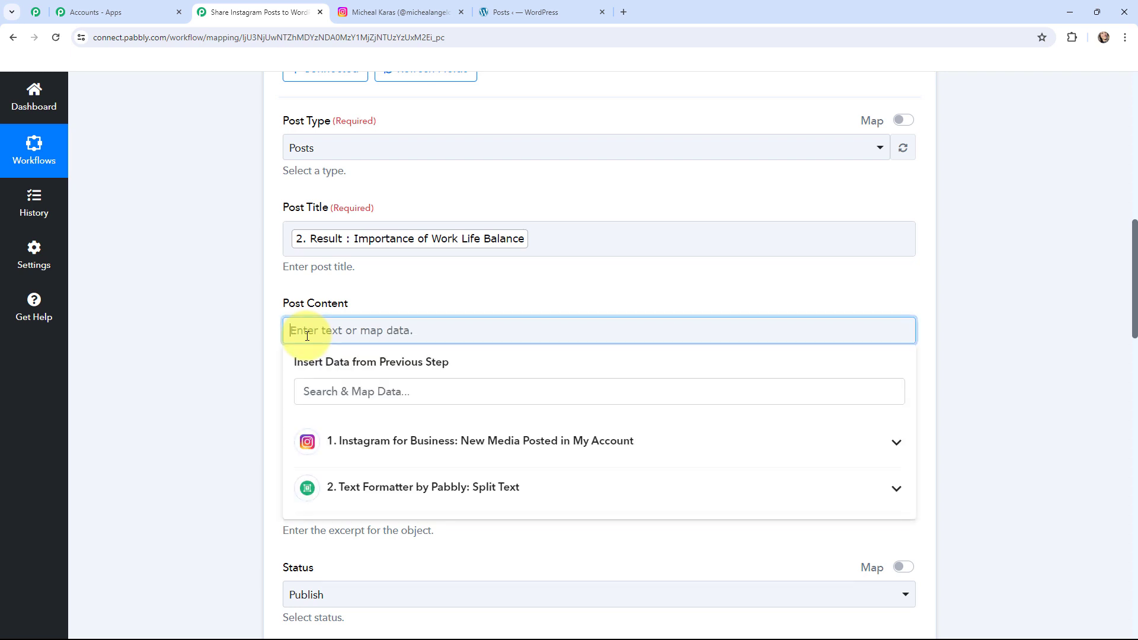
pyautogui.write('<img src=""/n>')
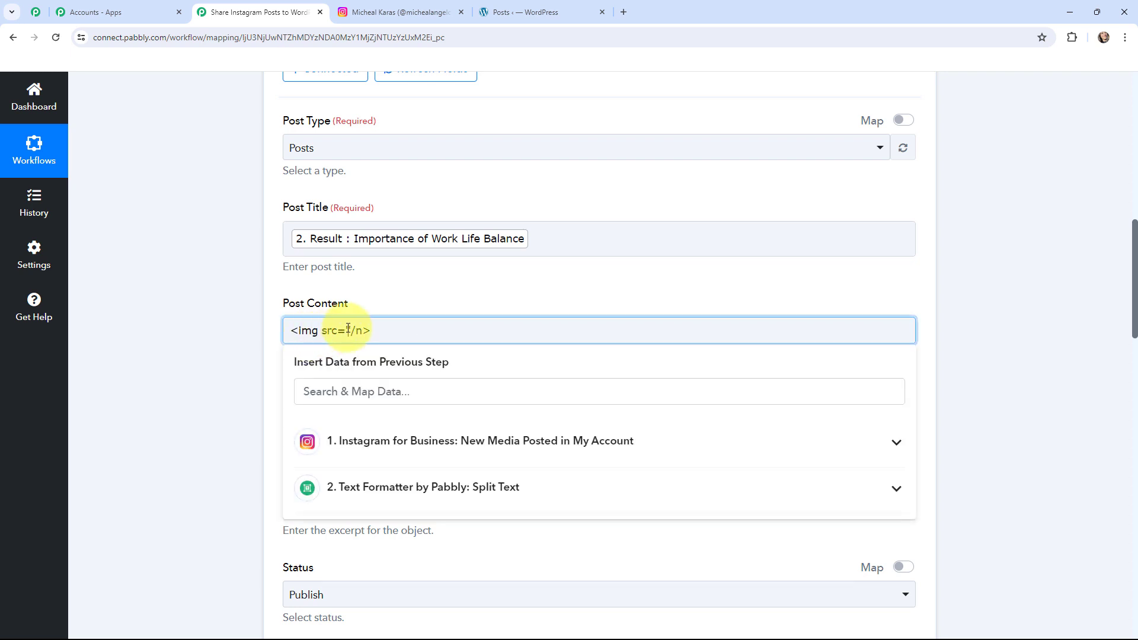
pyautogui.click(414, 443)
pyautogui.scroll(-3, 468, 508)
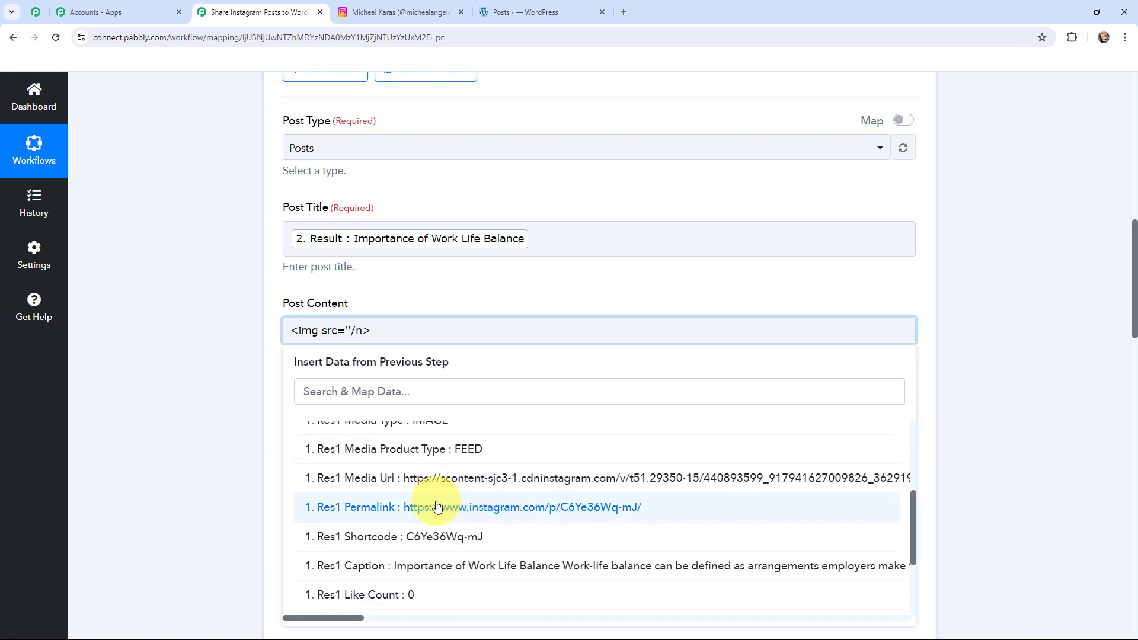
pyautogui.click(500, 478)
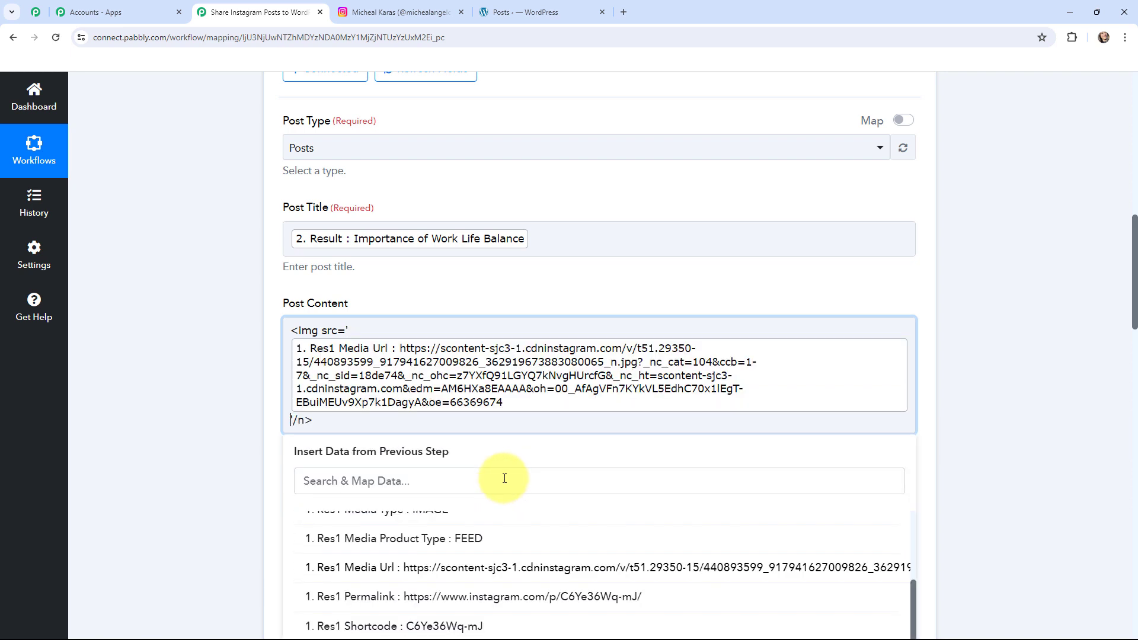
# Add a line break after the image tag in Post Content and map the Instagram Res1 Caption below it
pyautogui.click(373, 418)
pyautogui.press('Return')
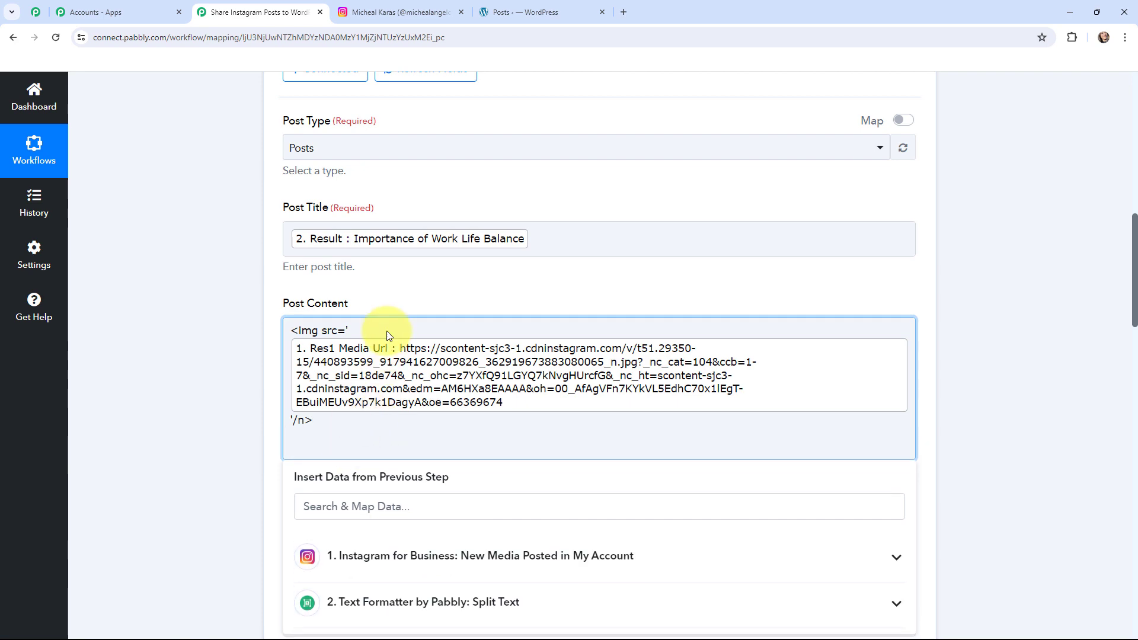
pyautogui.scroll(-3, 386, 332)
pyautogui.click(386, 385)
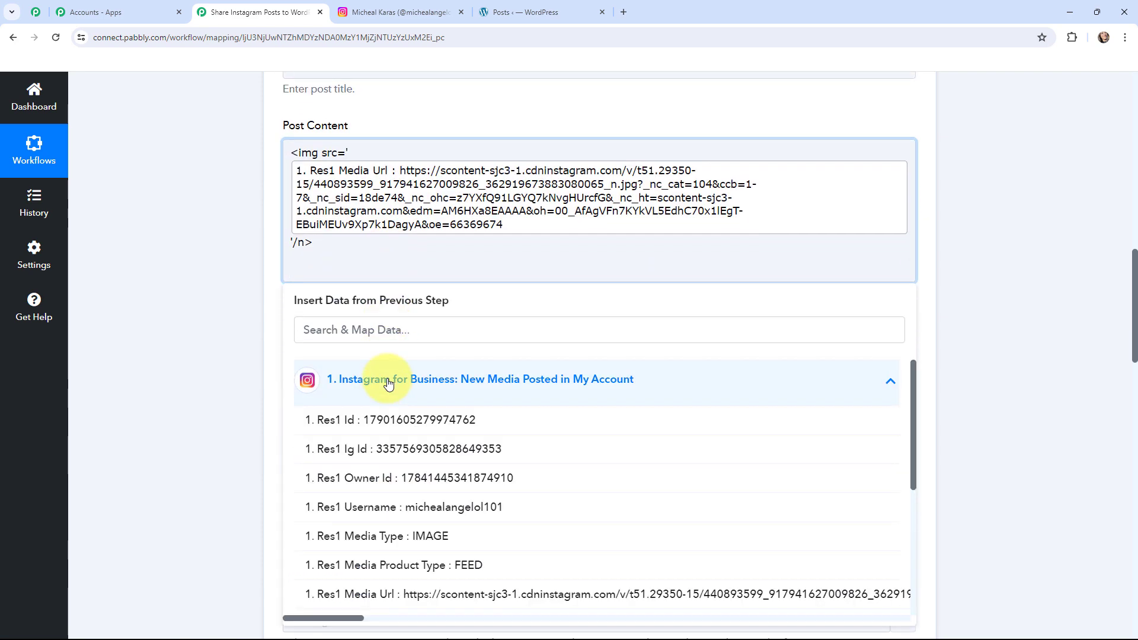
pyautogui.scroll(-3, 394, 468)
pyautogui.click(344, 503)
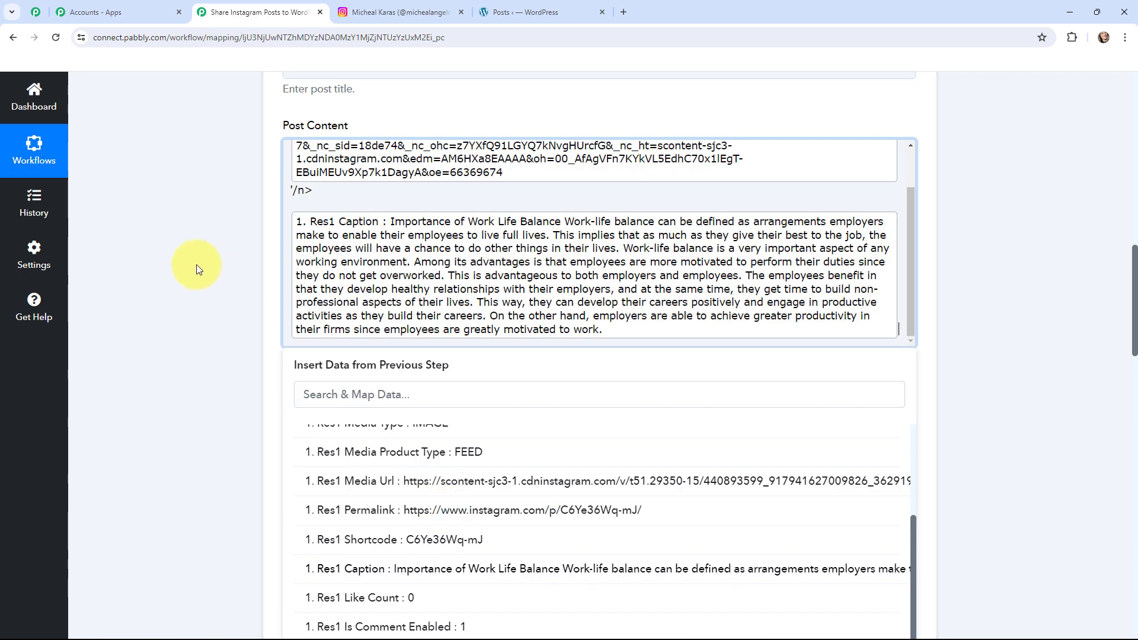
pyautogui.click(198, 270)
# Review the WordPress action's mapped title and content and its remaining fields down to Date Gmt
pyautogui.scroll(4, 198, 267)
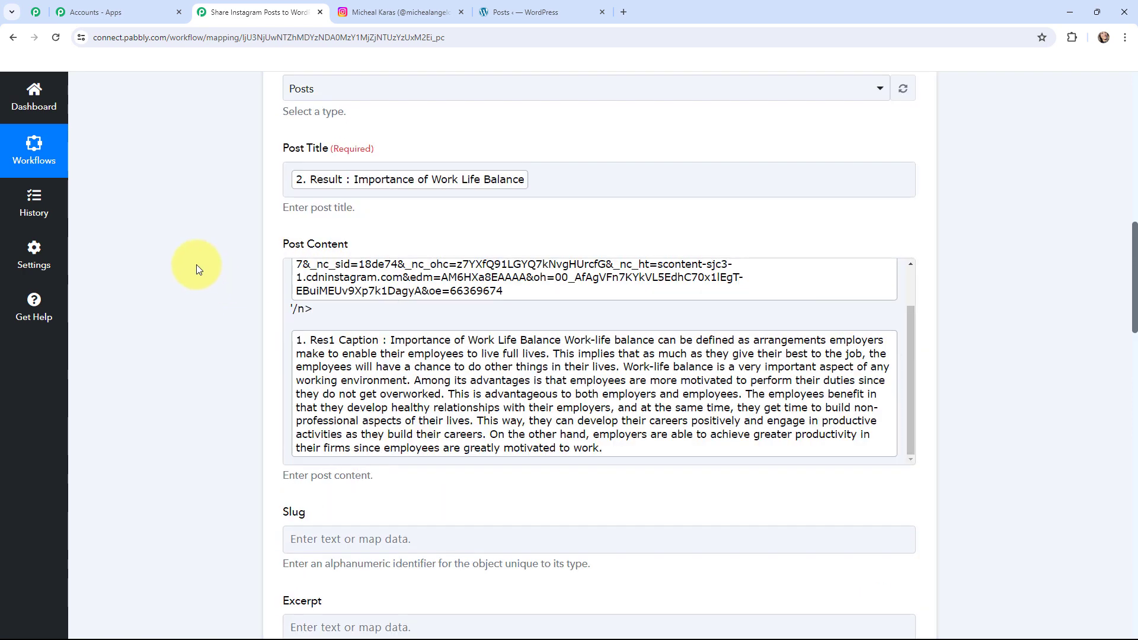
pyautogui.scroll(2, 376, 428)
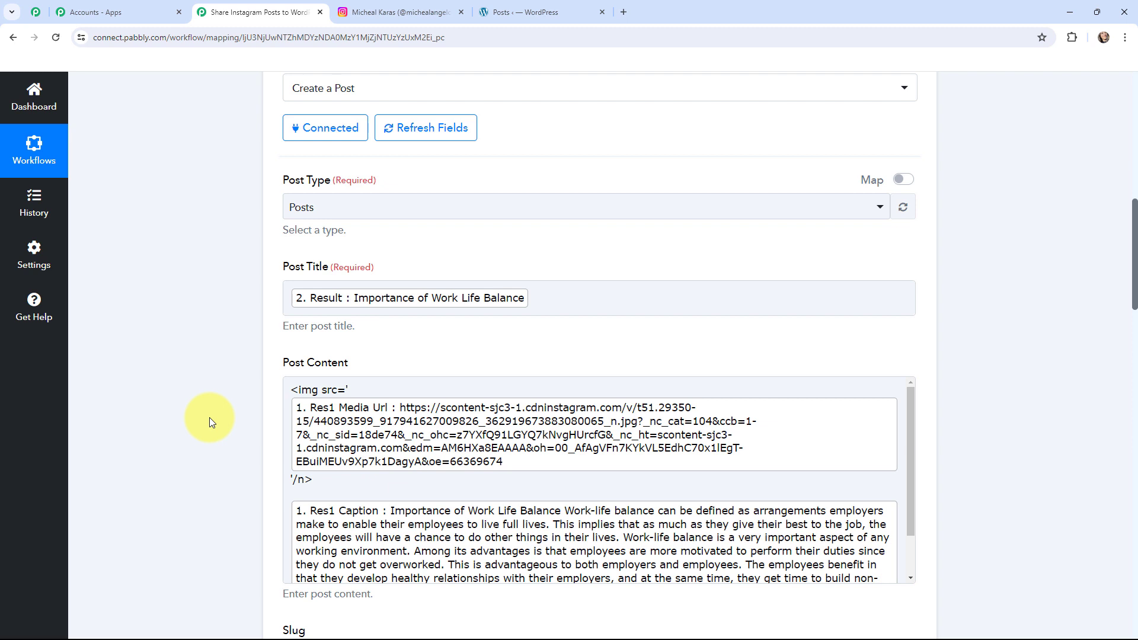
pyautogui.scroll(-4, 230, 413)
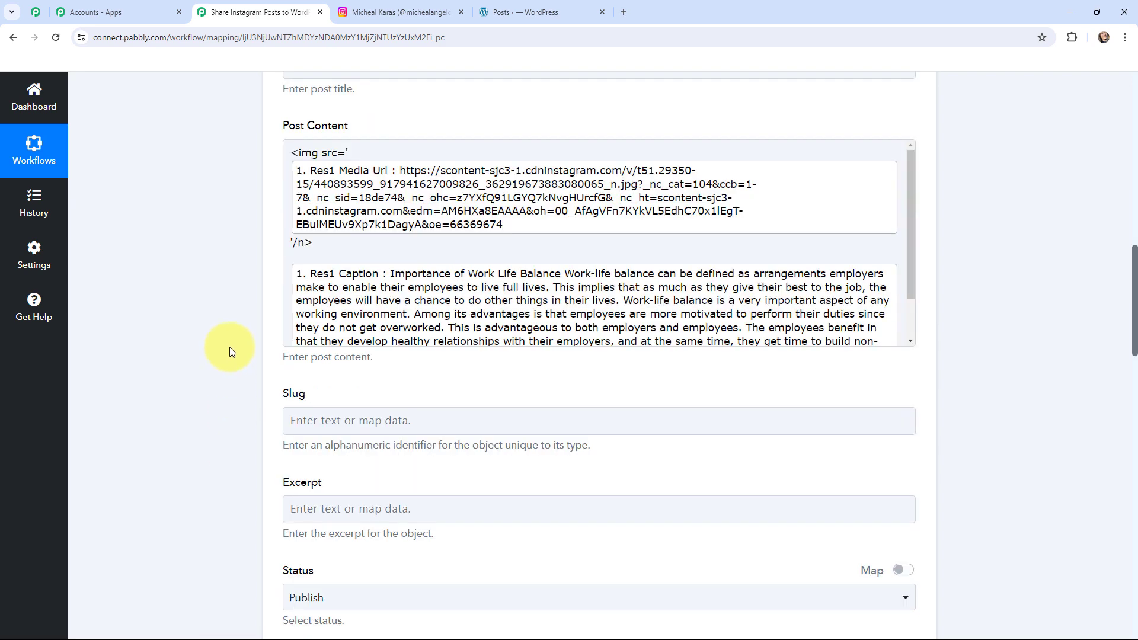
pyautogui.scroll(-5, 229, 346)
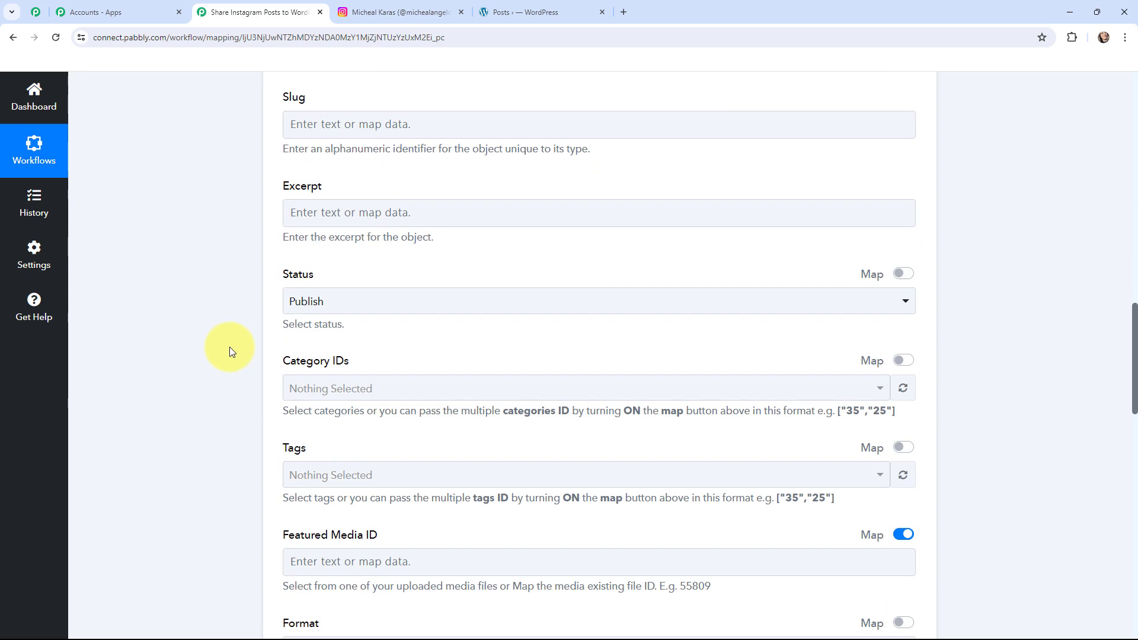
pyautogui.scroll(-9, 238, 330)
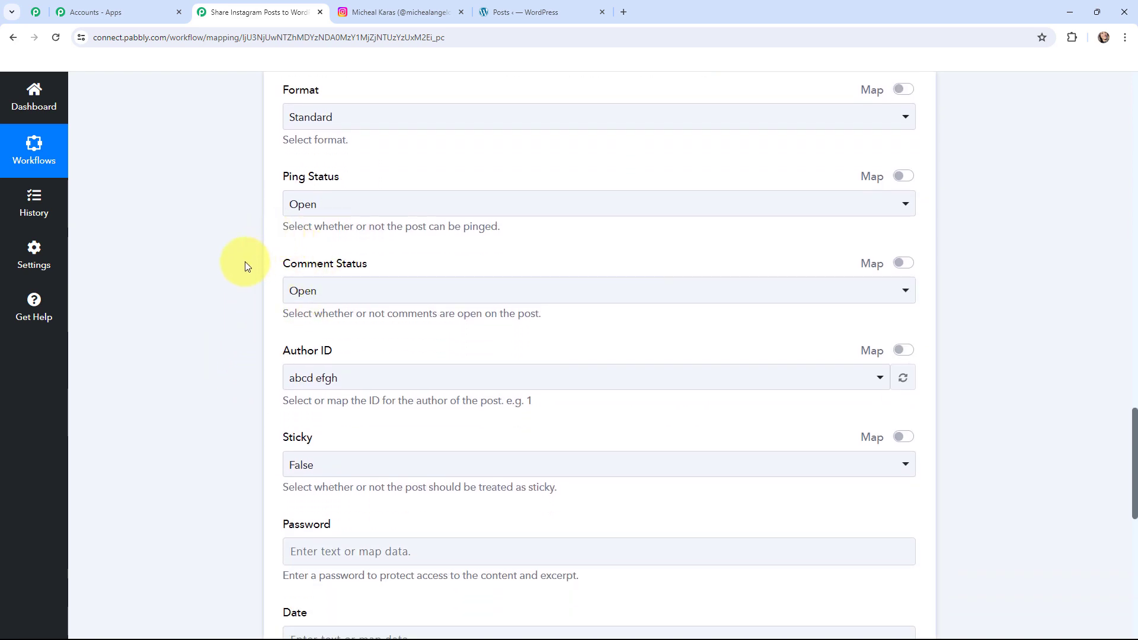
pyautogui.scroll(-2, 239, 305)
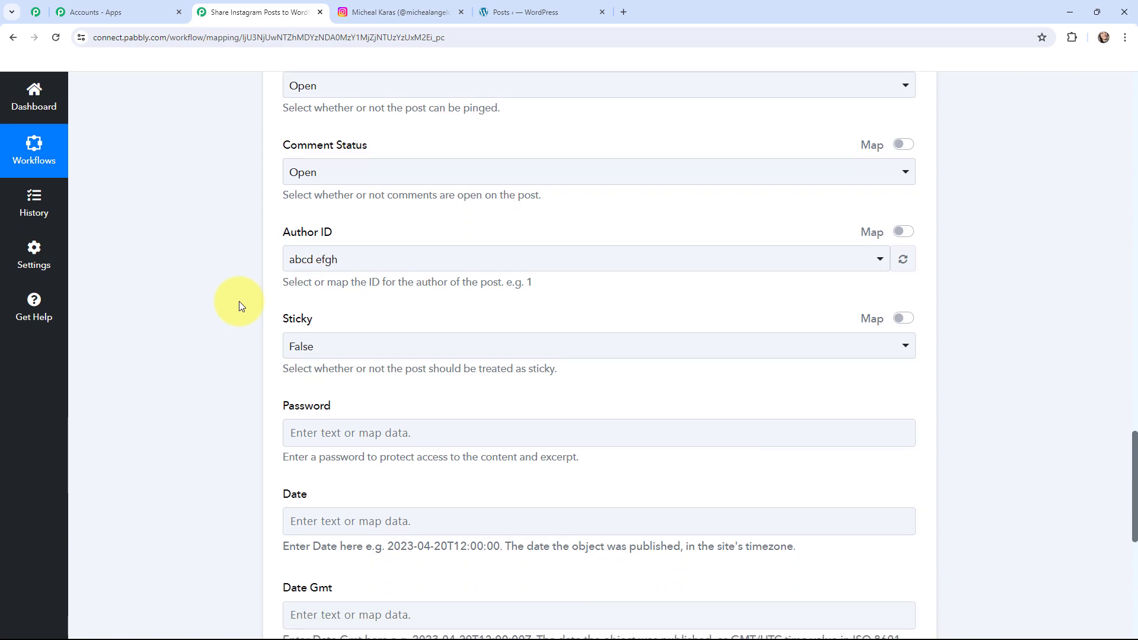
pyautogui.scroll(-2, 239, 302)
pyautogui.scroll(5, 239, 302)
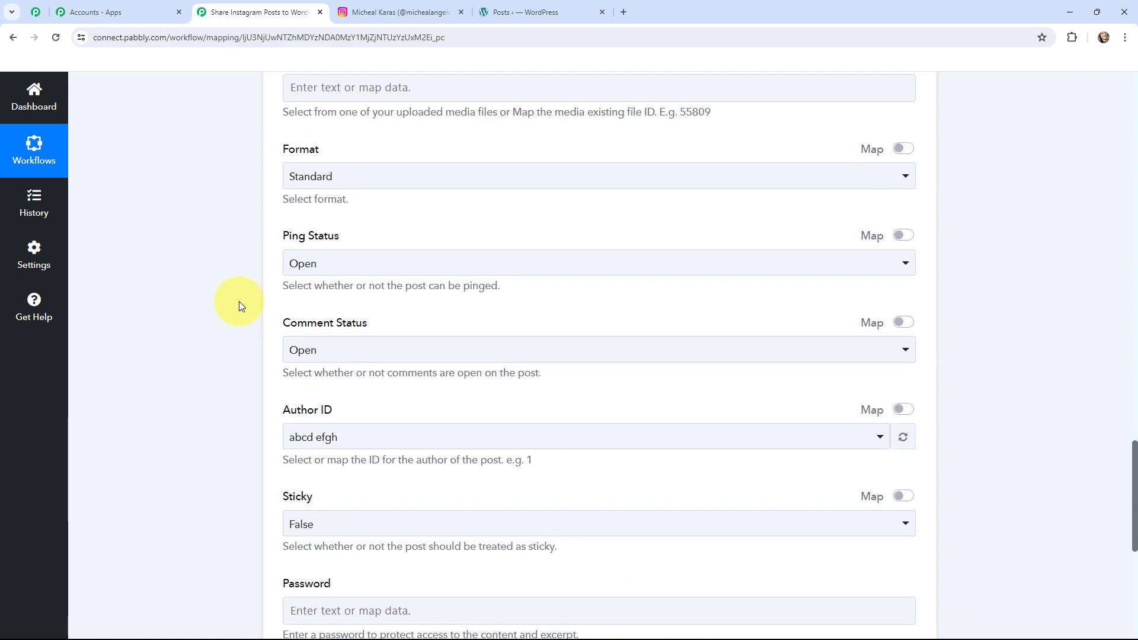
pyautogui.scroll(15, 240, 305)
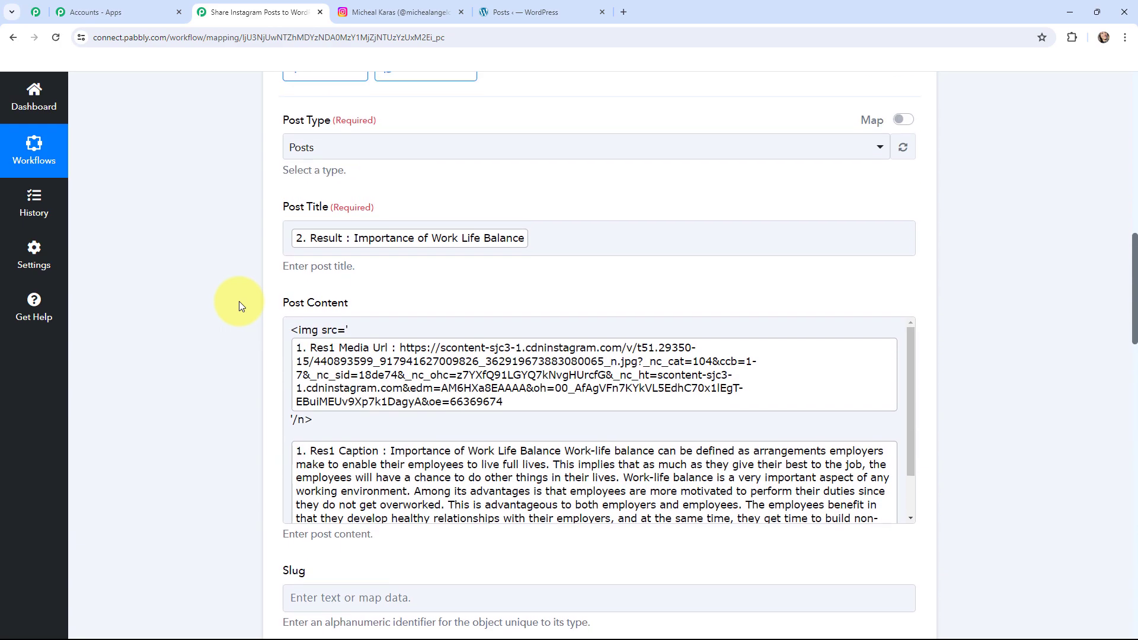
pyautogui.scroll(-20, 240, 301)
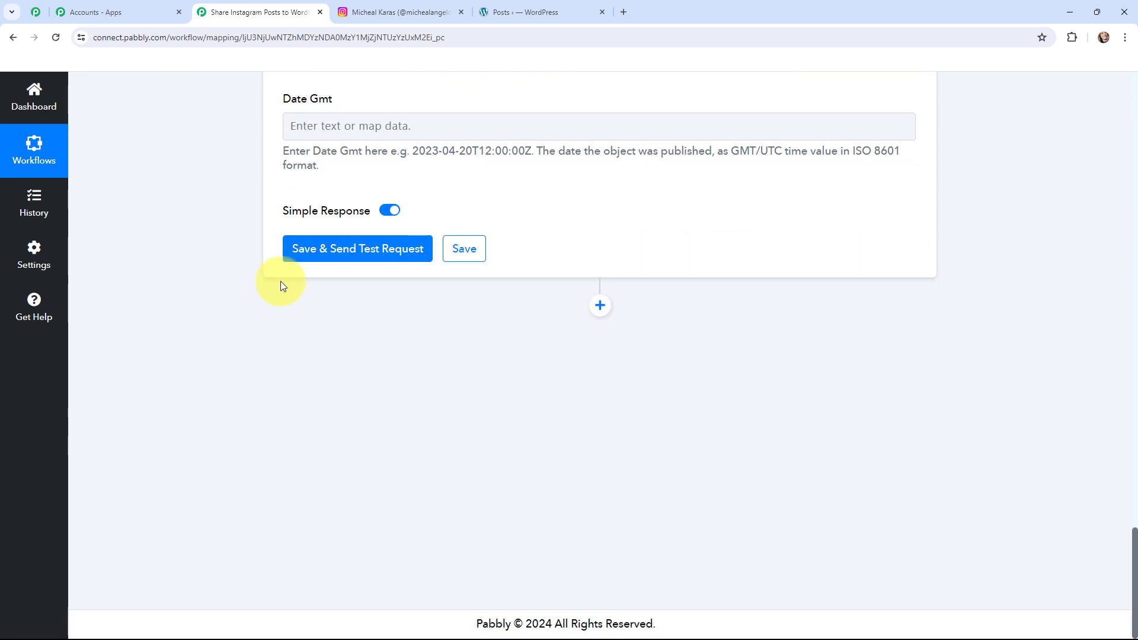
# Save the WordPress Create a Post action with a test request and look through the received response down to the Link value
pyautogui.click(332, 253)
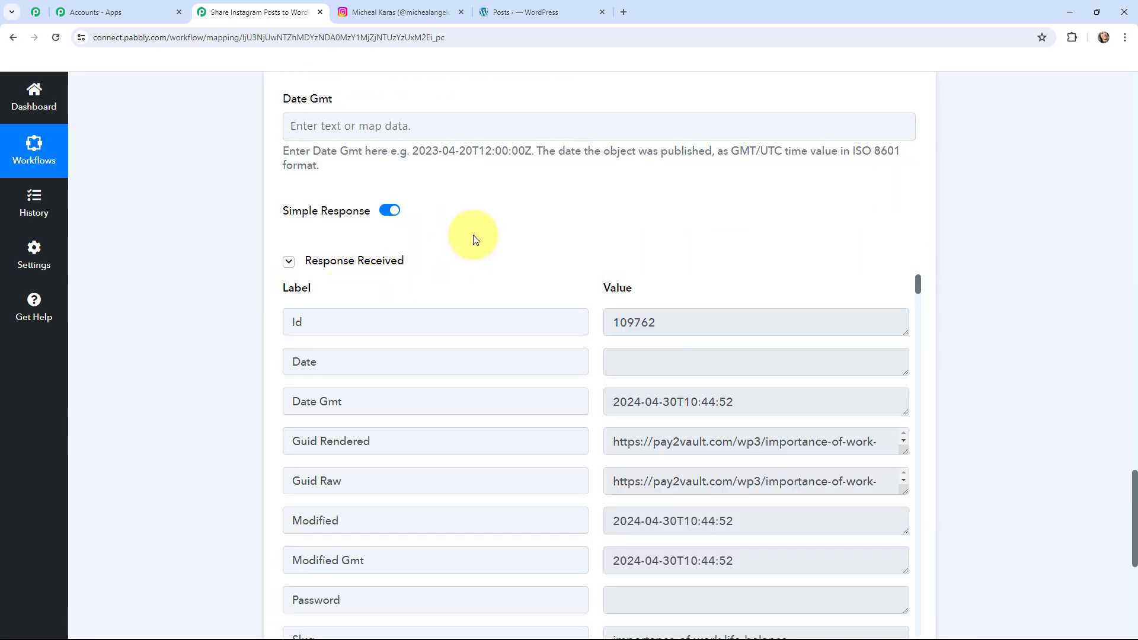
pyautogui.scroll(-2, 566, 207)
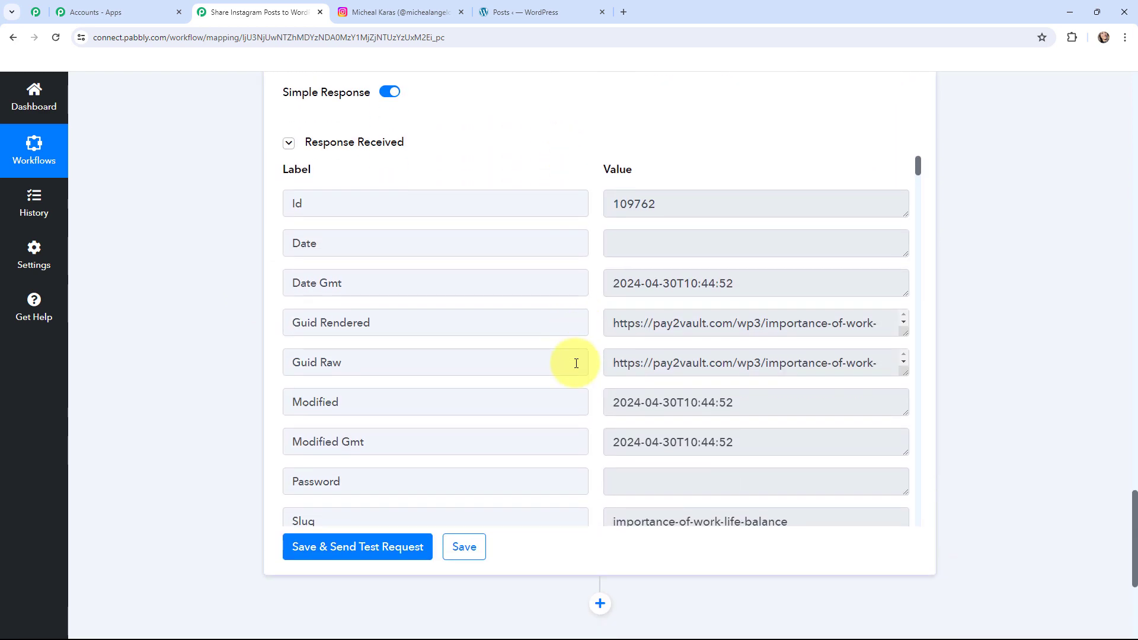
pyautogui.scroll(-2, 602, 413)
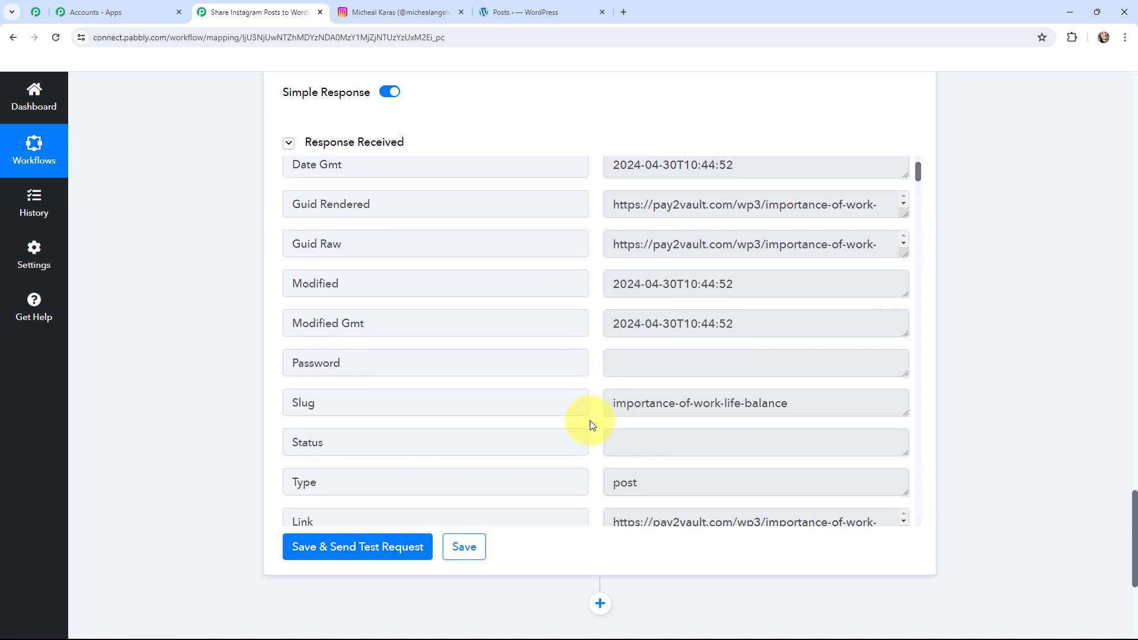
pyautogui.scroll(-1, 590, 424)
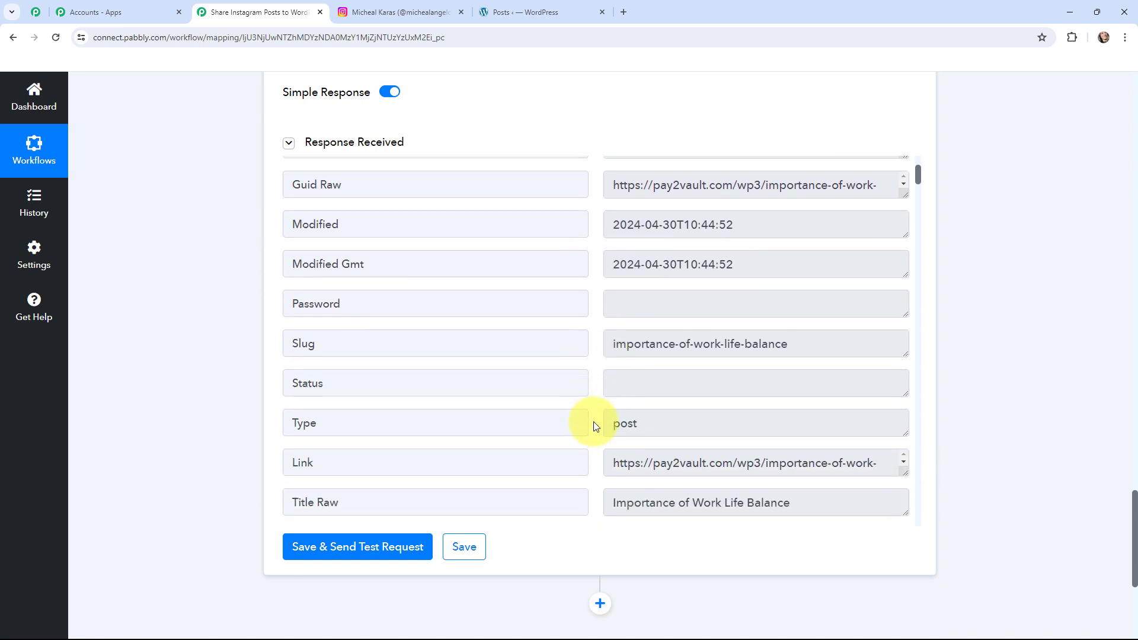
pyautogui.scroll(-1, 595, 425)
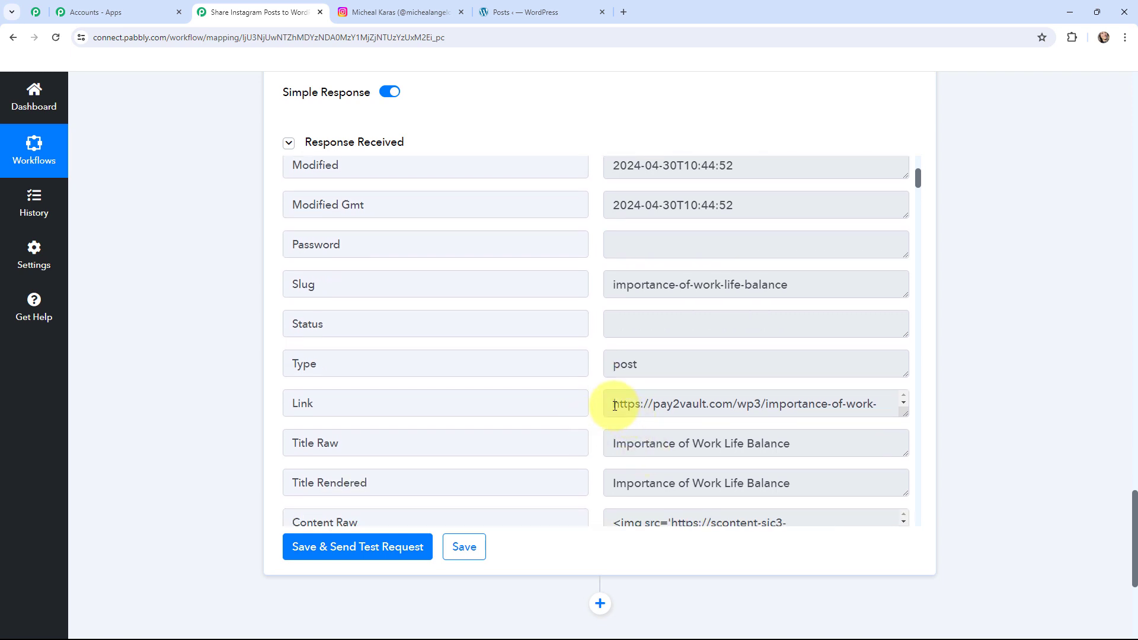
# Open the Link value from the WordPress response in a new browser tab and review the published post's title, image and text
pyautogui.tripleClick(610, 403)
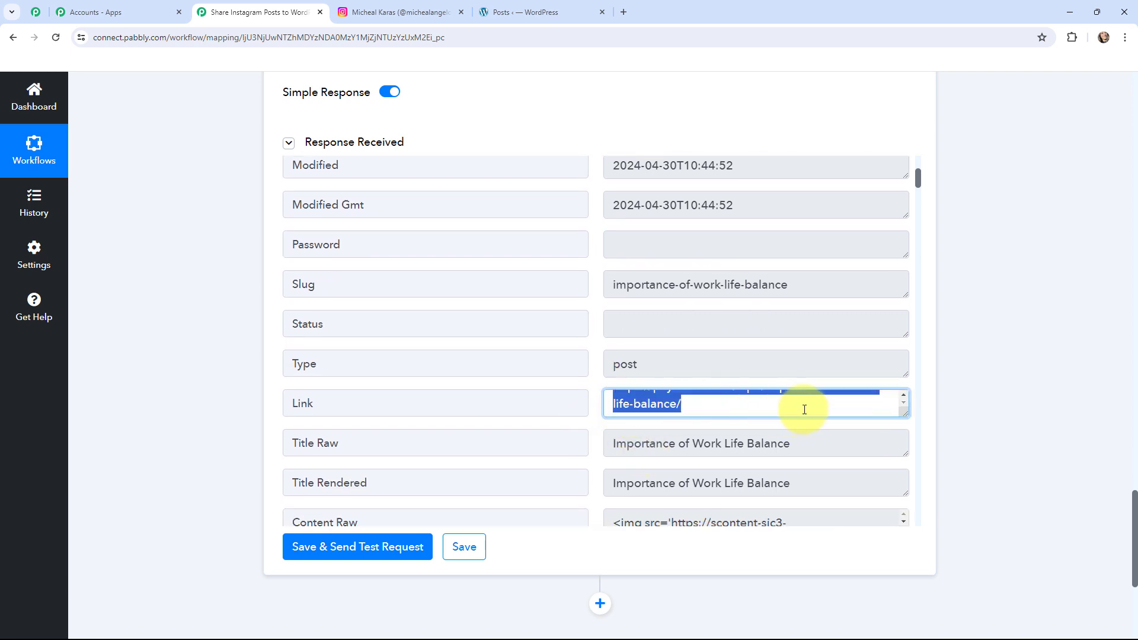
pyautogui.hotkey('ctrl', 'c')
pyautogui.click(623, 12)
pyautogui.hotkey('ctrl', 'v')
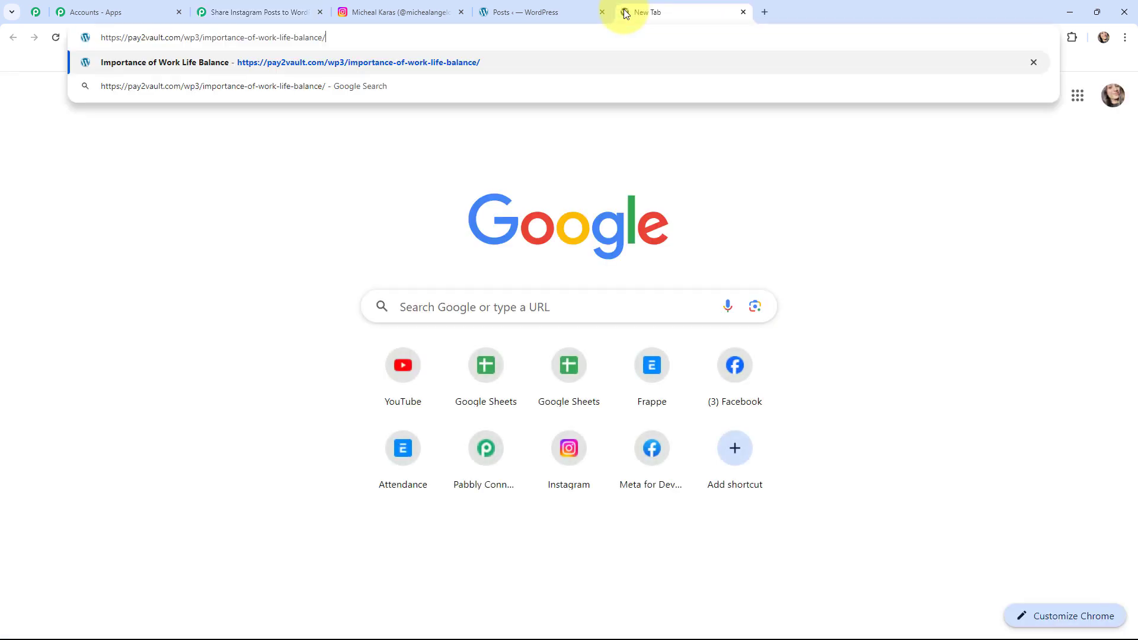
pyautogui.press('Return')
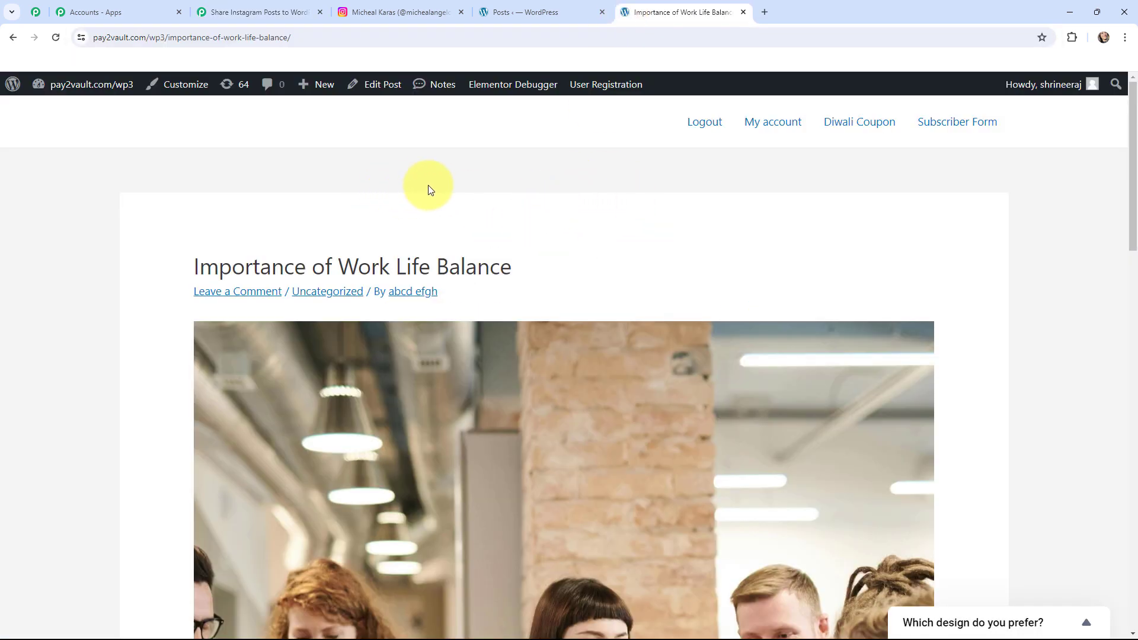
pyautogui.scroll(-1, 429, 185)
pyautogui.scroll(-6, 430, 185)
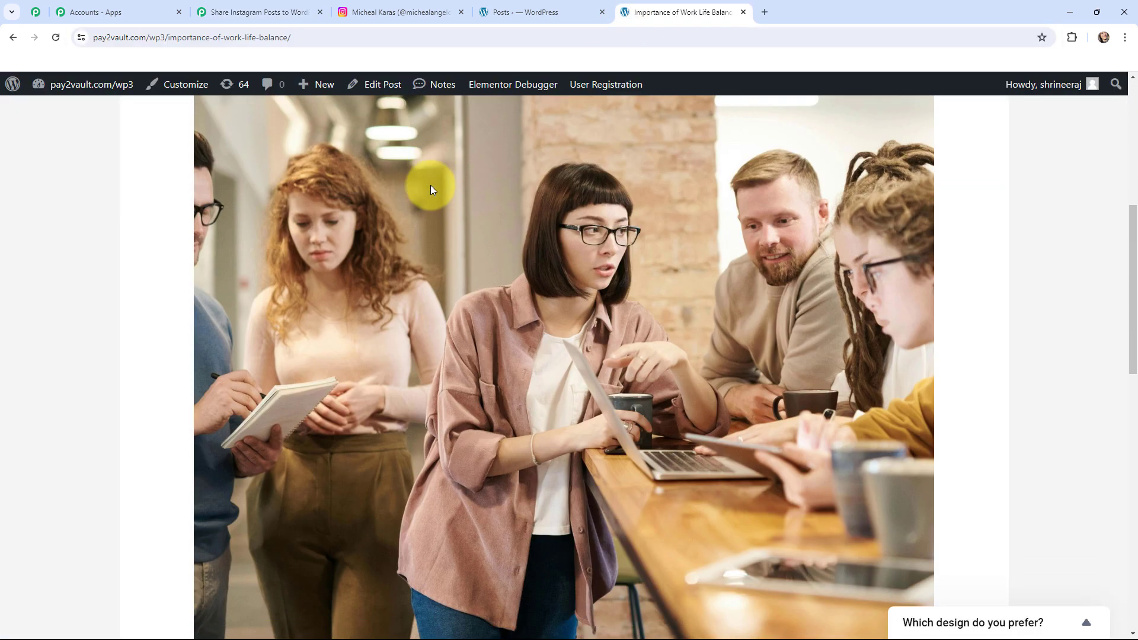
pyautogui.scroll(-7, 430, 185)
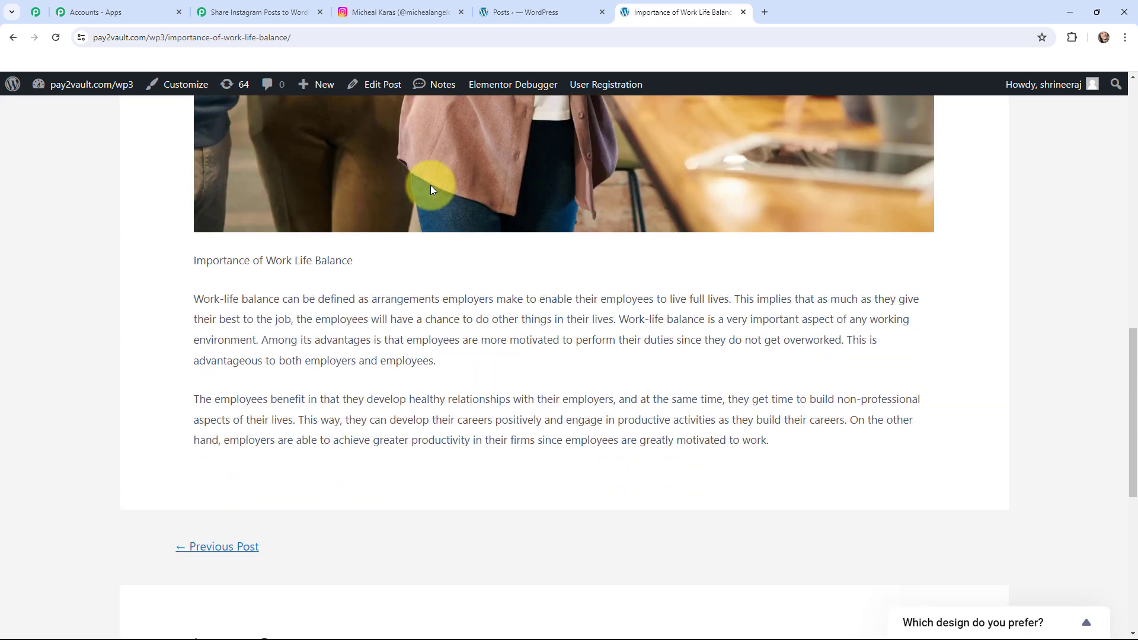
pyautogui.scroll(-1, 431, 185)
# Check the new post in the WordPress posts list and on its published page against the Instagram original, ending back at the Pabbly Connect workflow
pyautogui.click(524, 11)
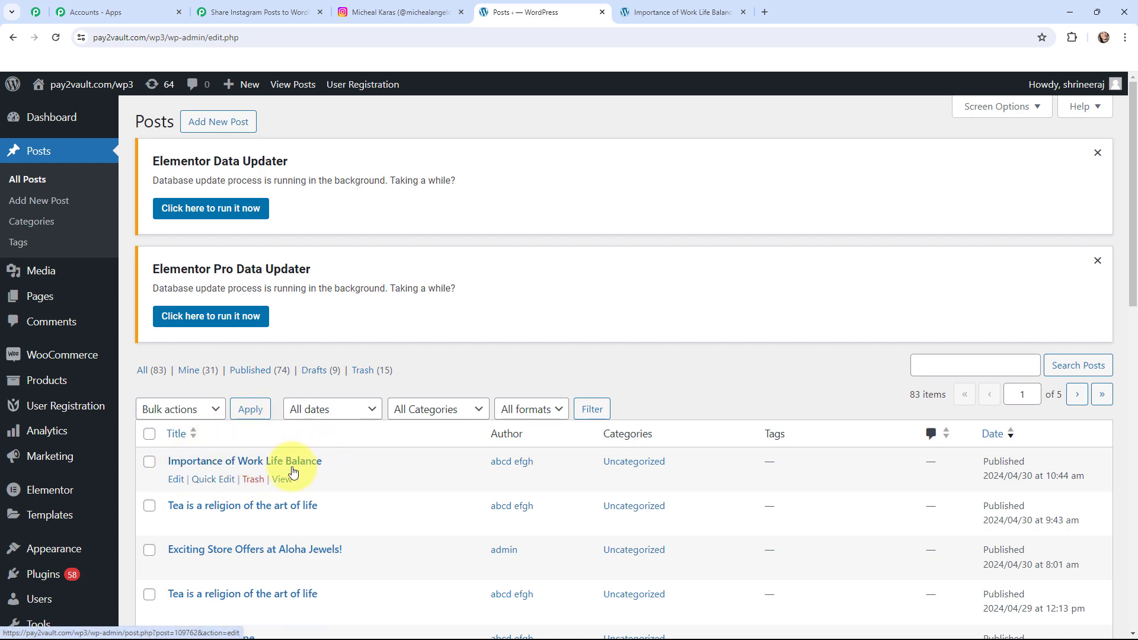
pyautogui.click(682, 12)
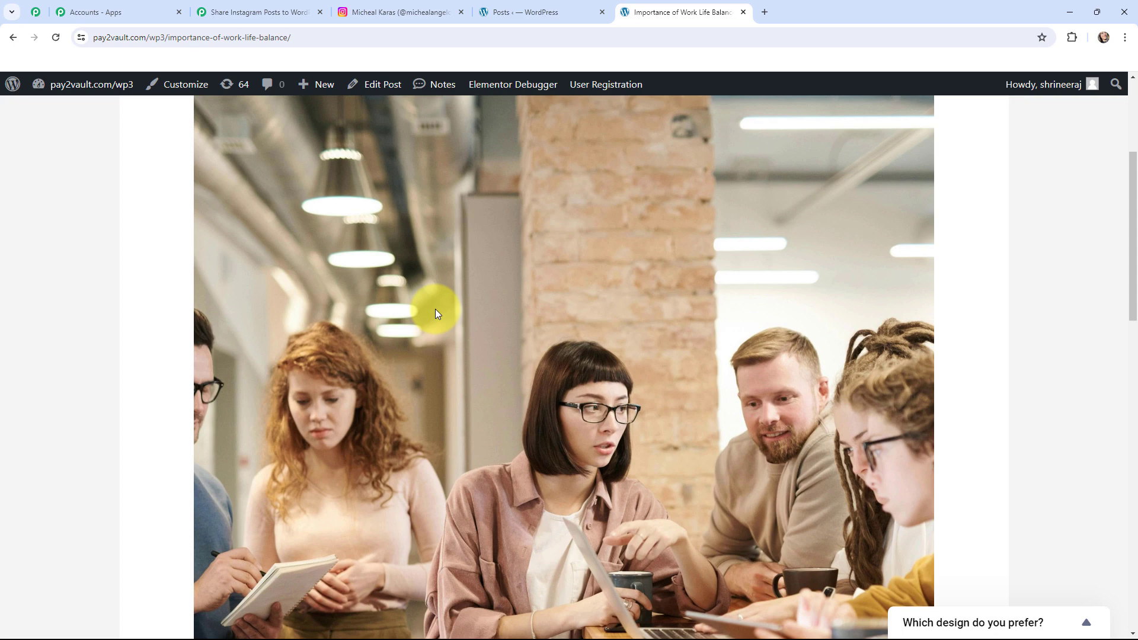
pyautogui.scroll(-5, 435, 308)
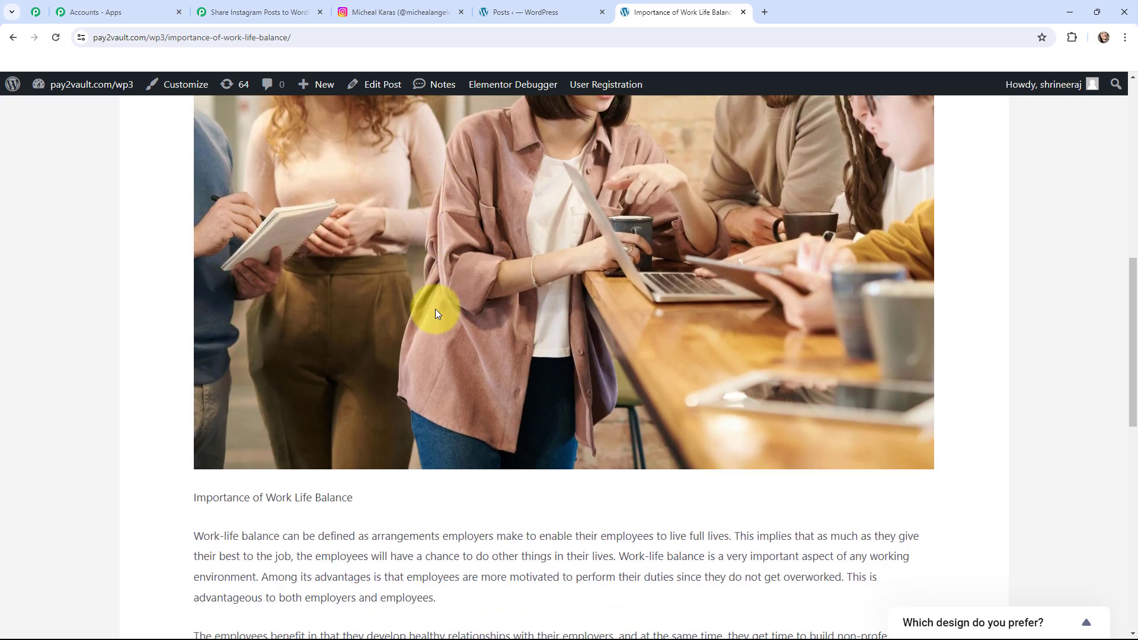
pyautogui.scroll(-4, 435, 313)
pyautogui.scroll(7, 435, 308)
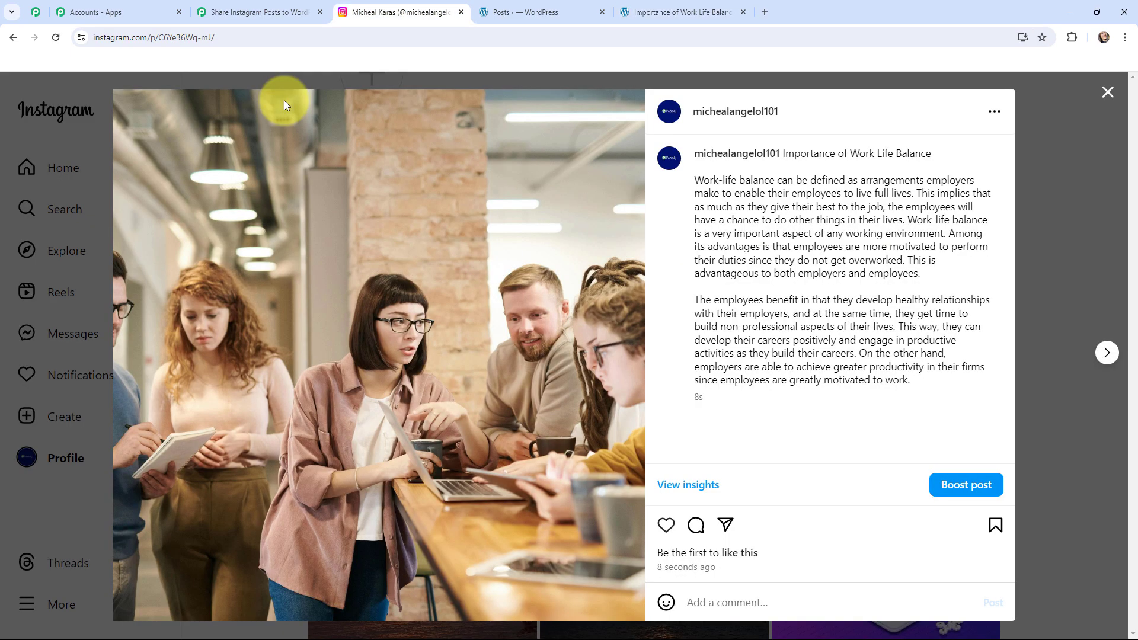
pyautogui.hotkey('ctrl', 'shift', 'Tab')
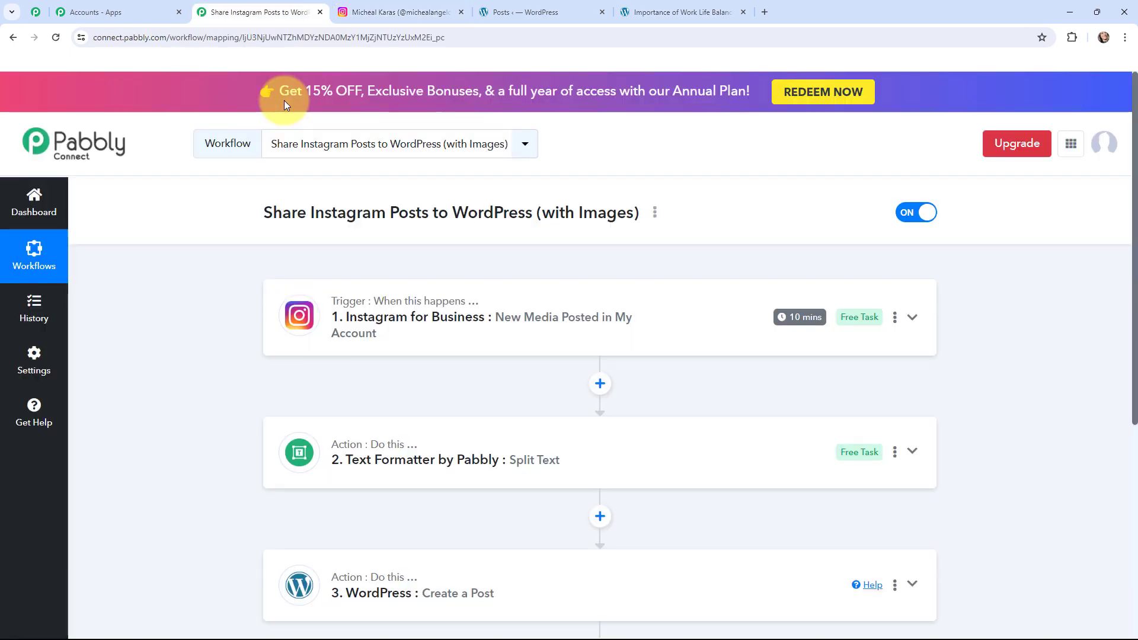